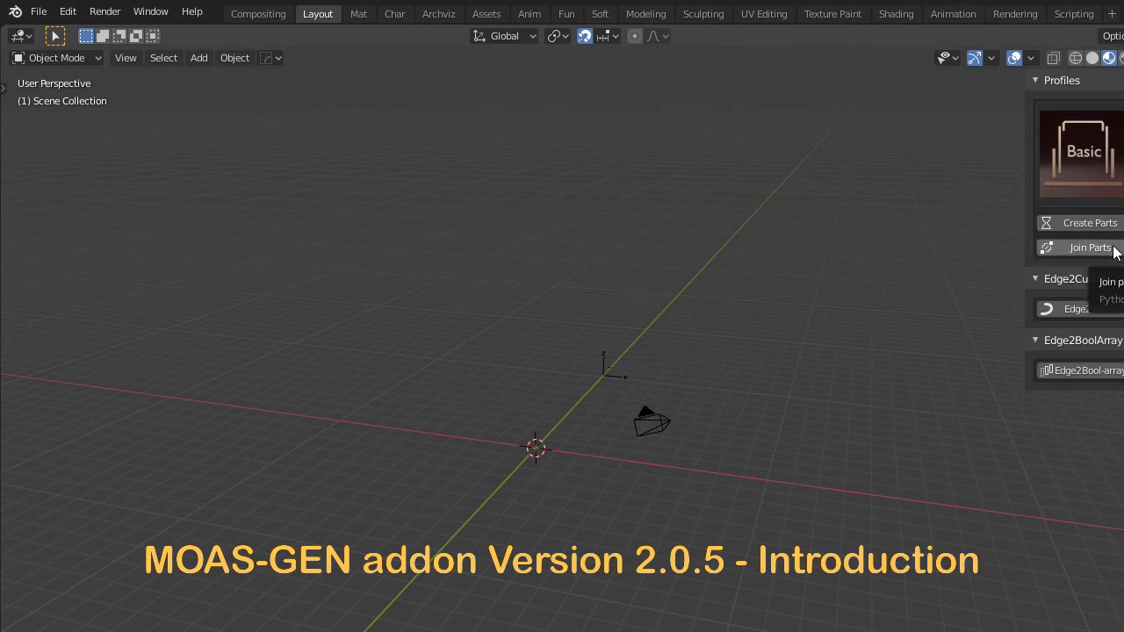
Step: Load the detailed multi-part profile from the Profiles gallery in place of the Basic one
click(1035, 81)
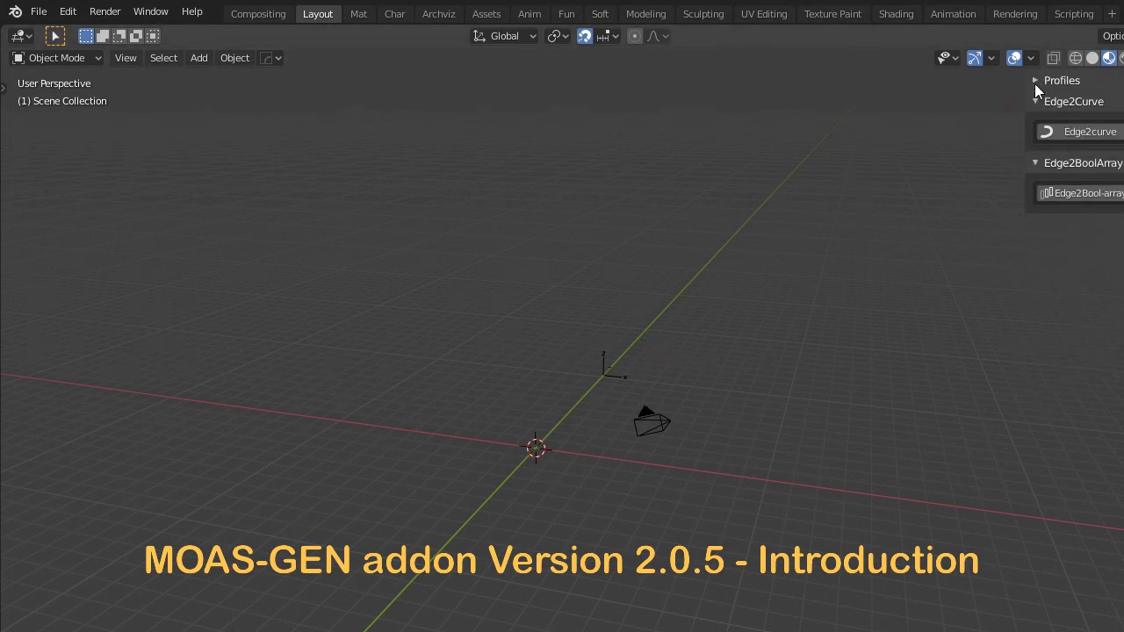
click(1036, 103)
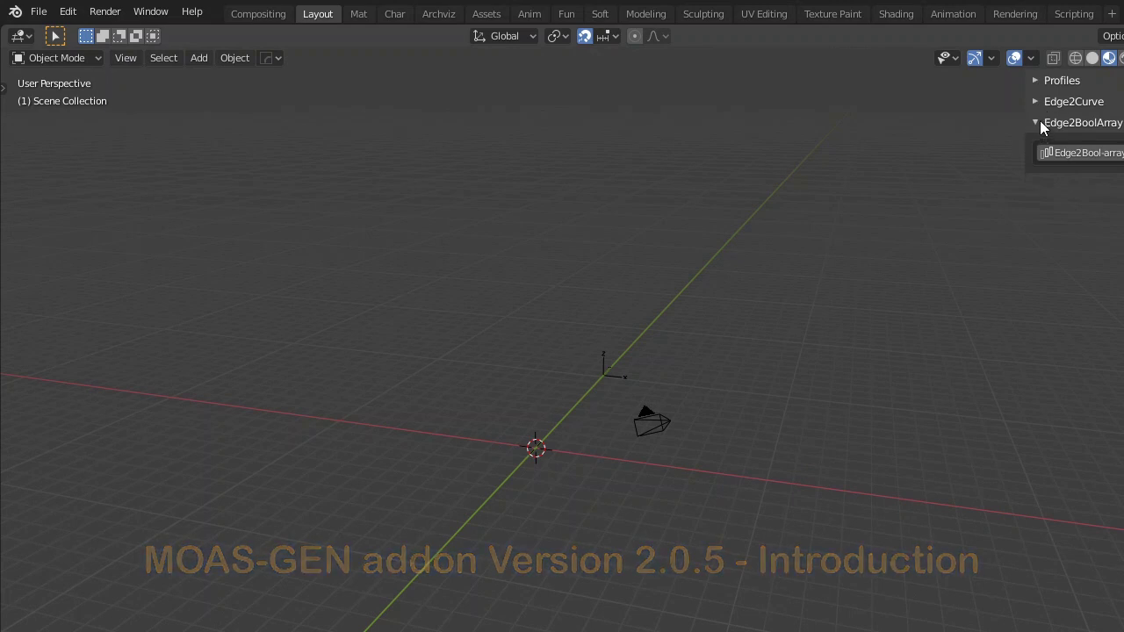
click(1032, 82)
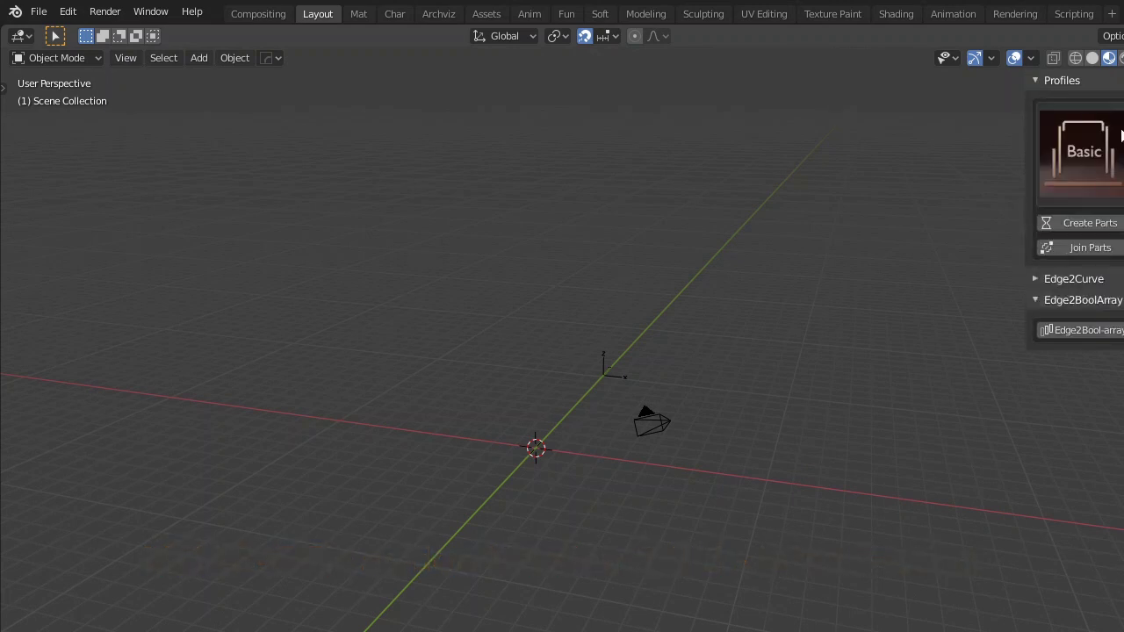
click(1095, 154)
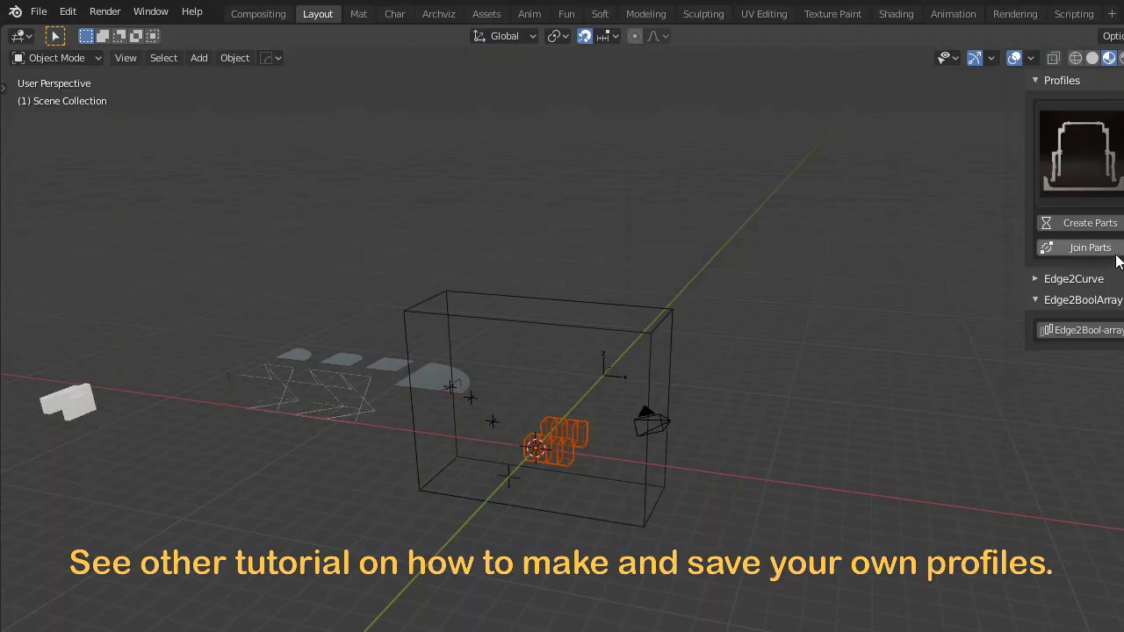
Step: Examine the loaded profile pieces from several angles, including the large rounded tile and the lower wall profile
scroll(829, 330, up, 3)
middle_drag(893, 296, 806, 316)
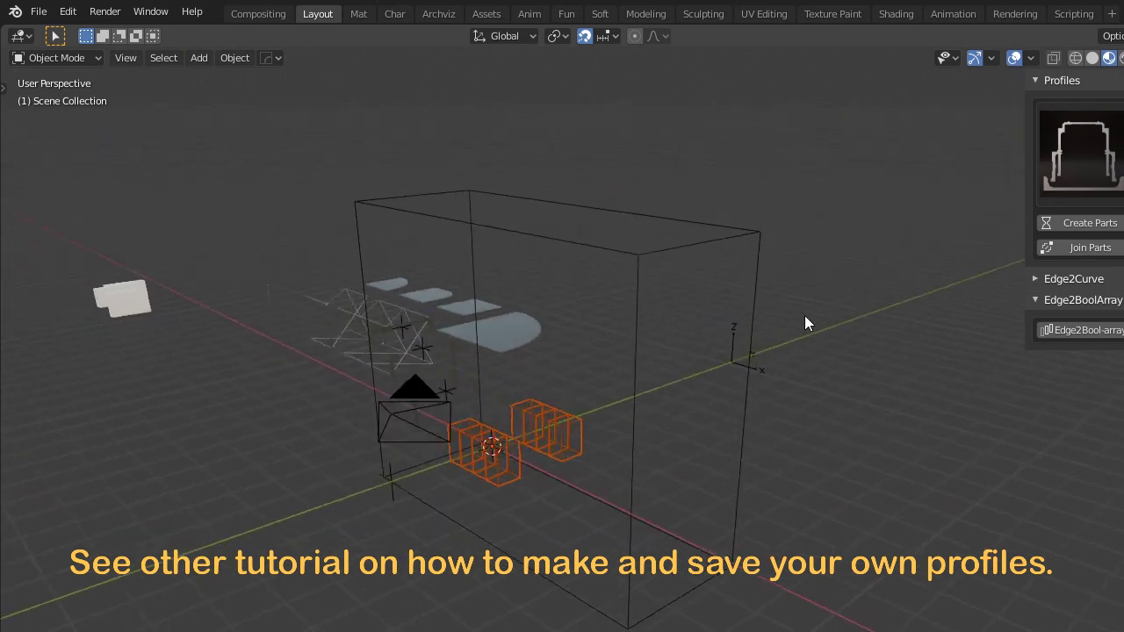
scroll(805, 316, up, 2)
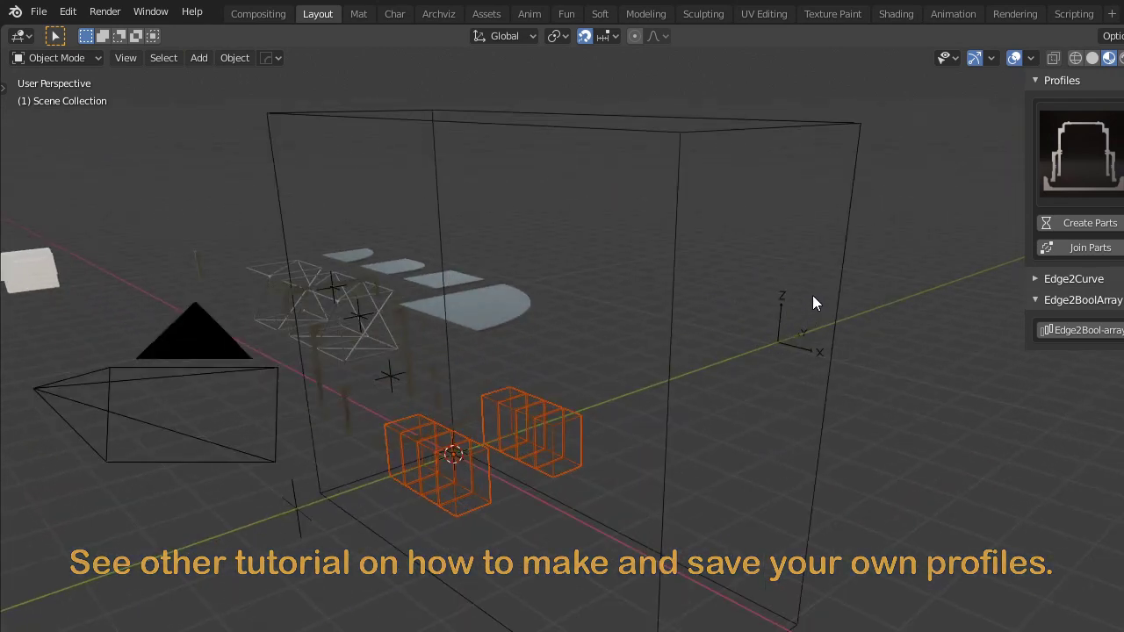
middle_drag(812, 295, 671, 279)
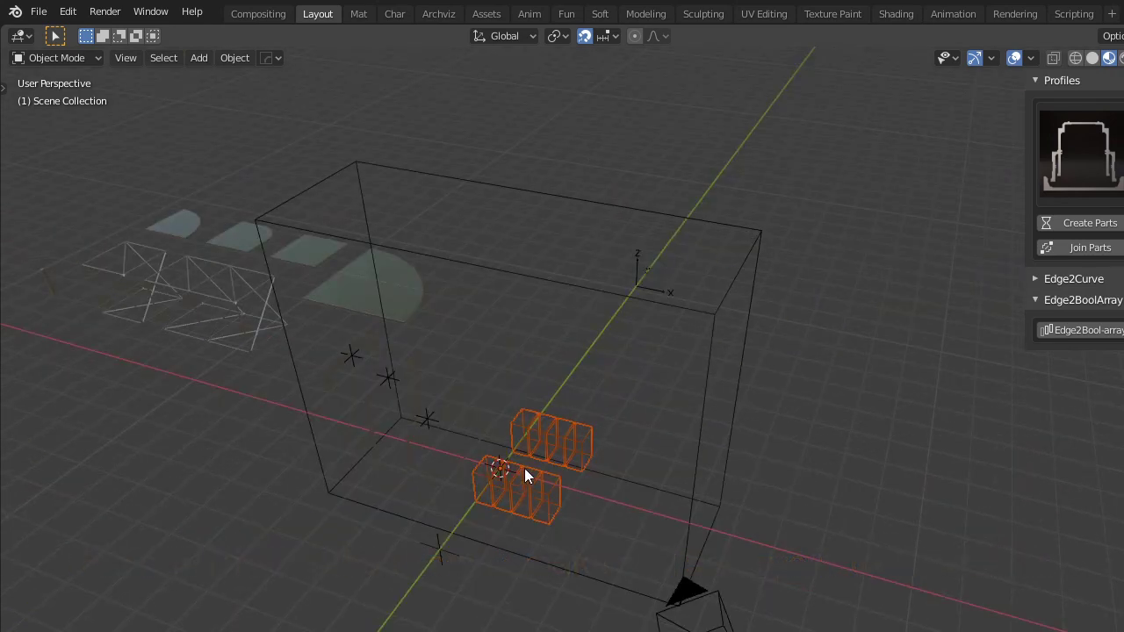
scroll(524, 468, up, 2)
middle_drag(464, 475, 504, 358)
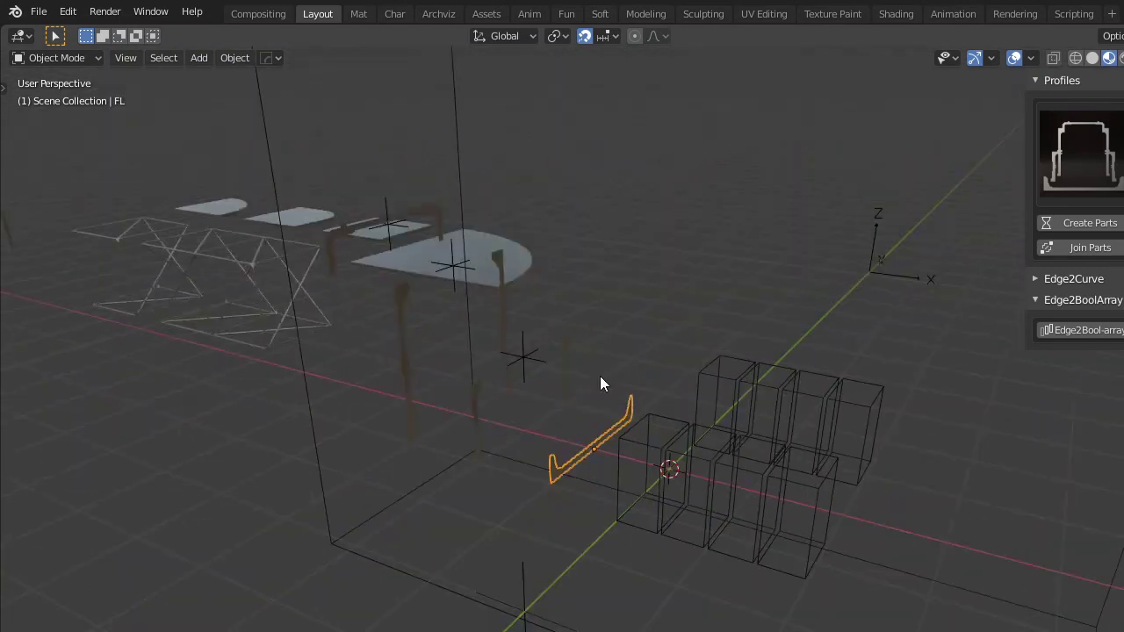
click(504, 242)
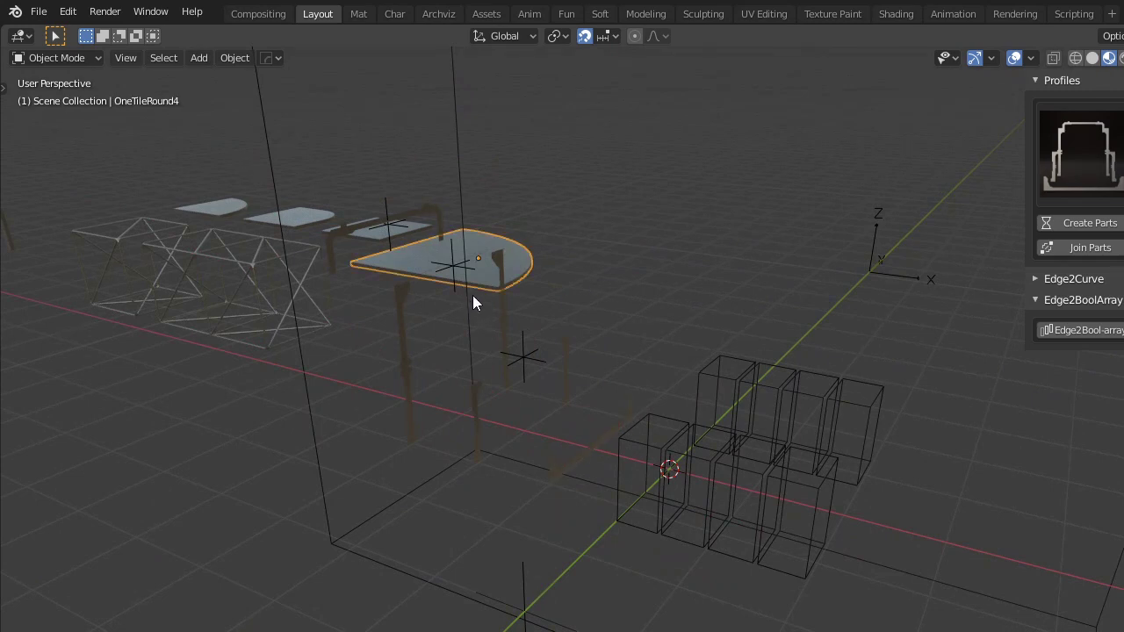
middle_drag(466, 299, 503, 415)
click(503, 416)
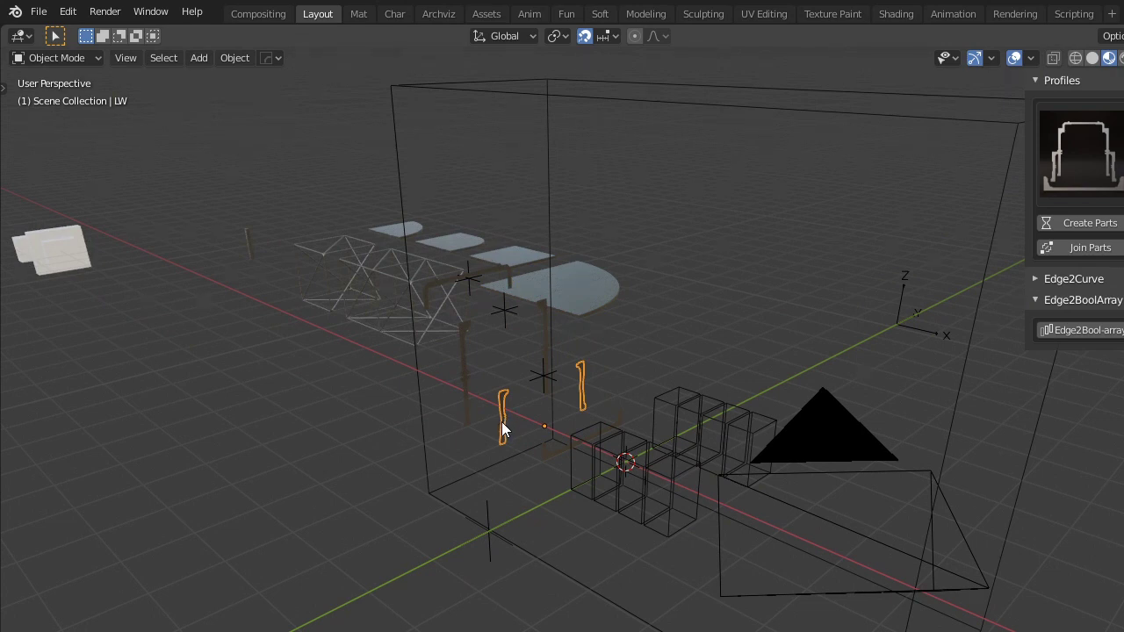
key(KP_Decimal)
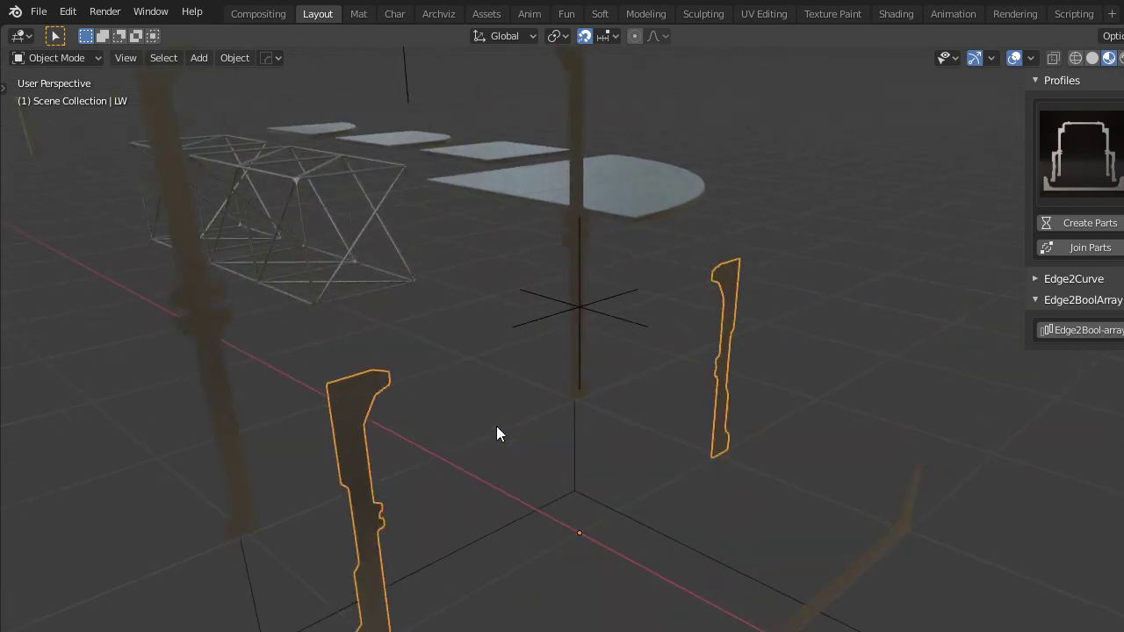
Step: Edit the floor profile FL from the right side, adding two vertical edges across its middle and scaling them symmetrically apart
key(KP_3)
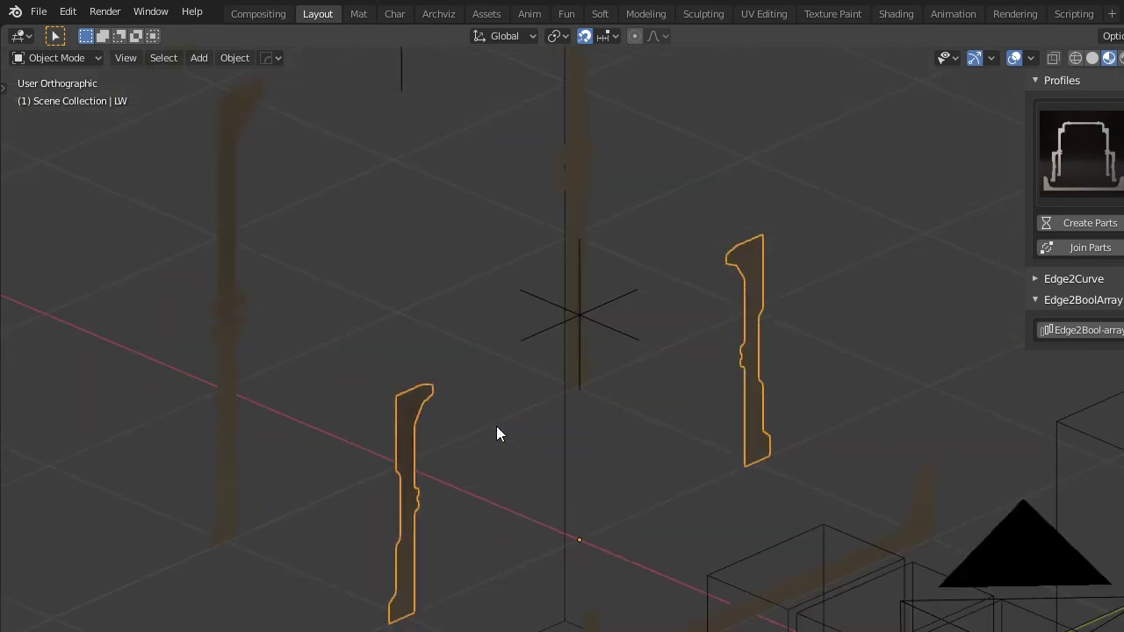
key(Tab)
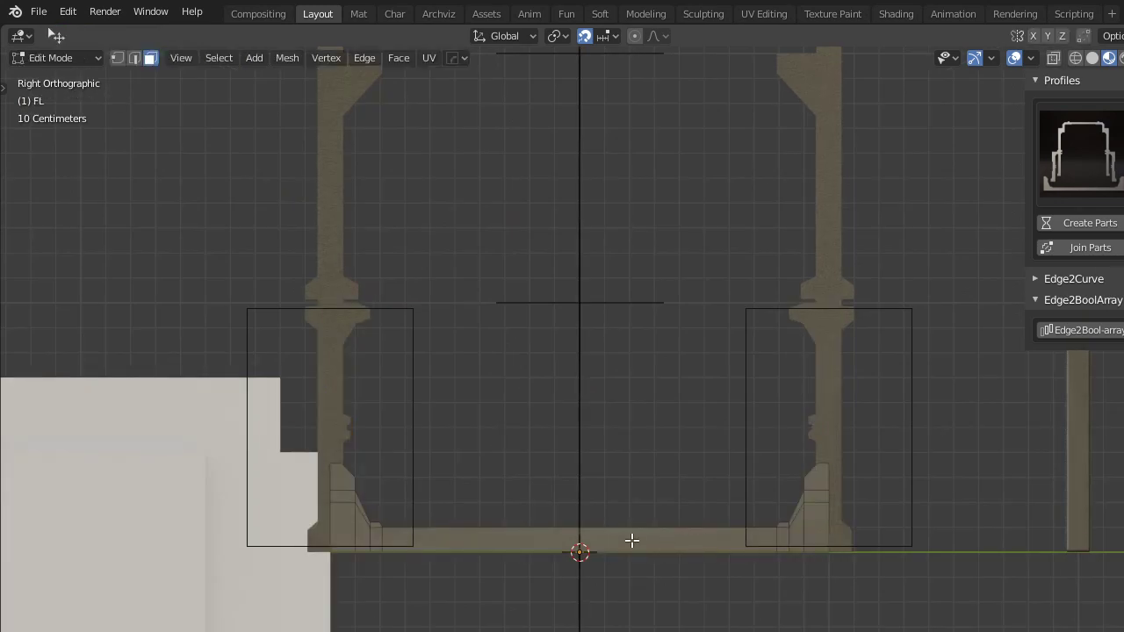
key(2)
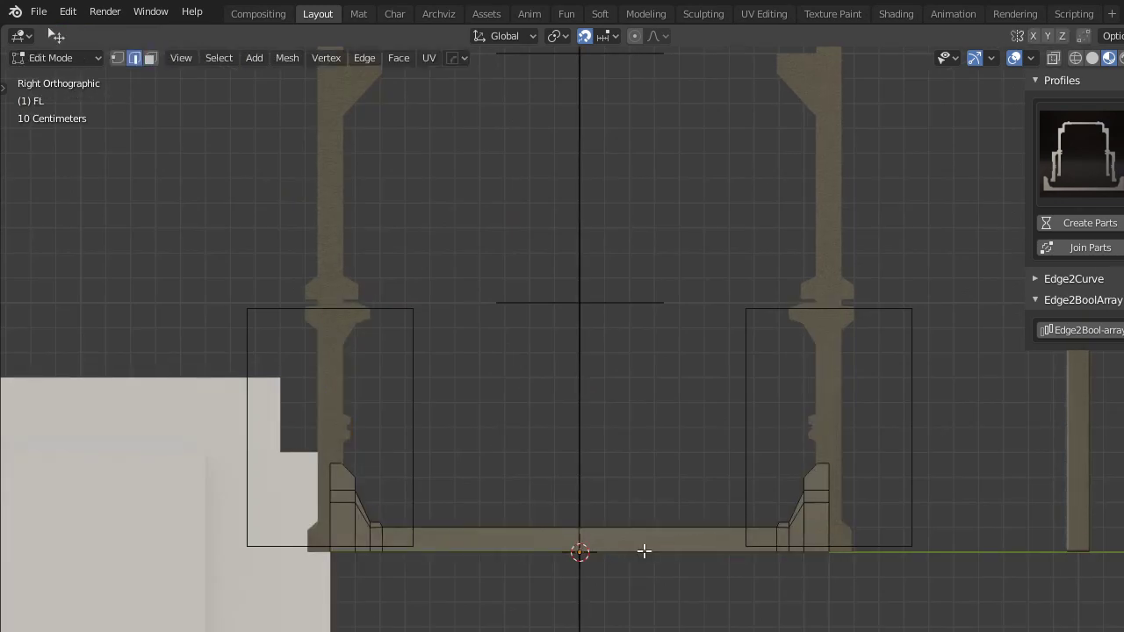
key(g)
right_click(647, 536)
click(598, 37)
key(s)
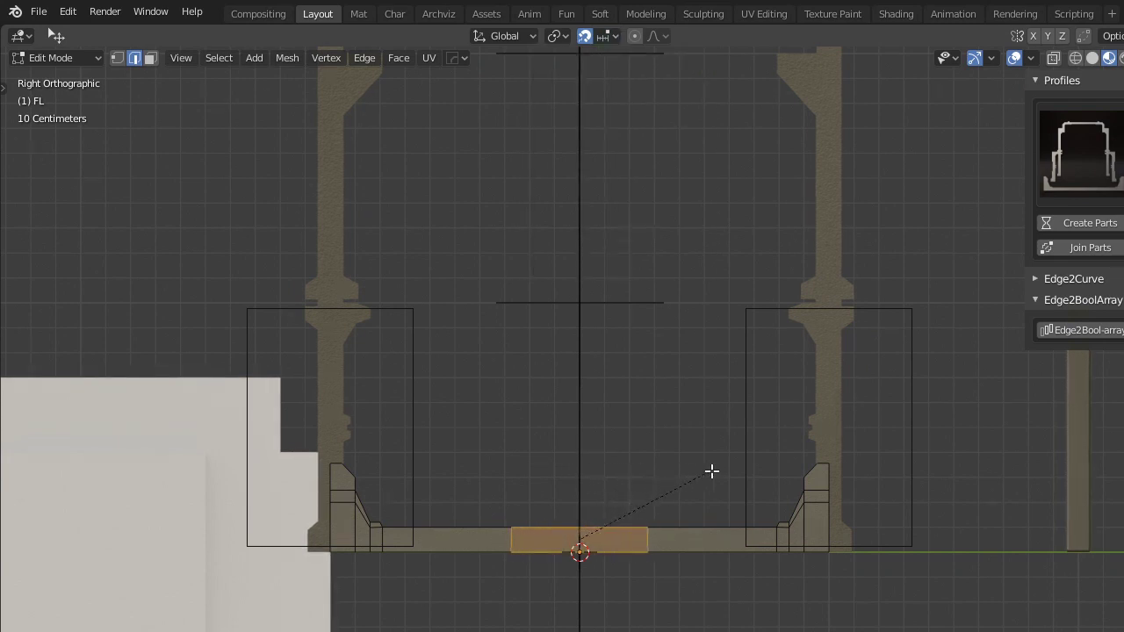
click(792, 465)
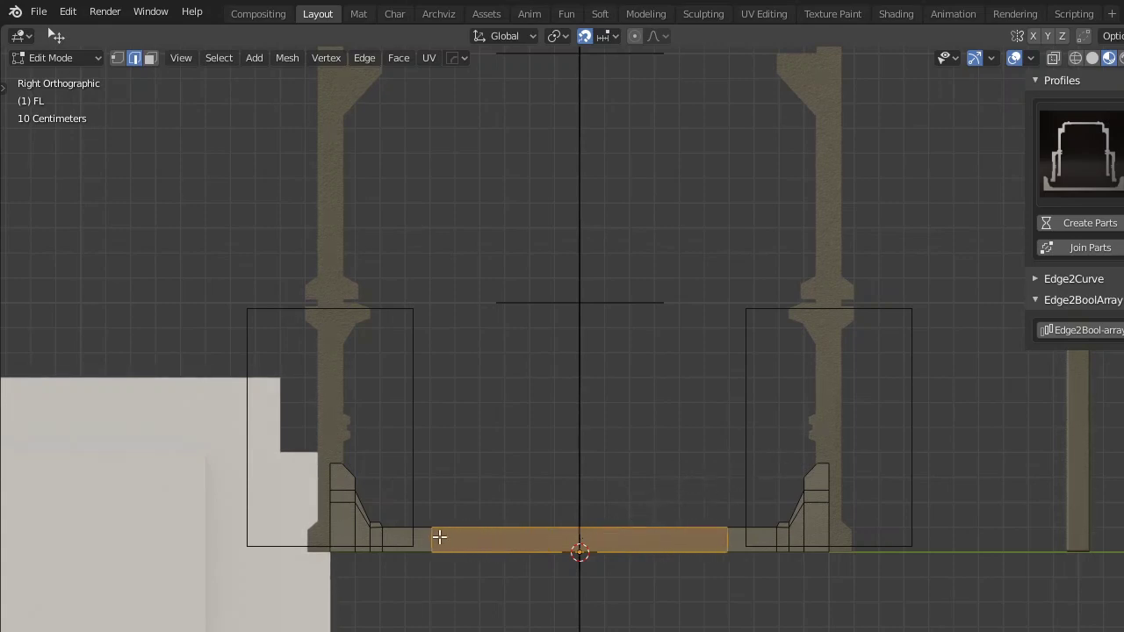
Step: Bevel the two new vertical edges of the floor profile to split each into a pair
click(439, 538)
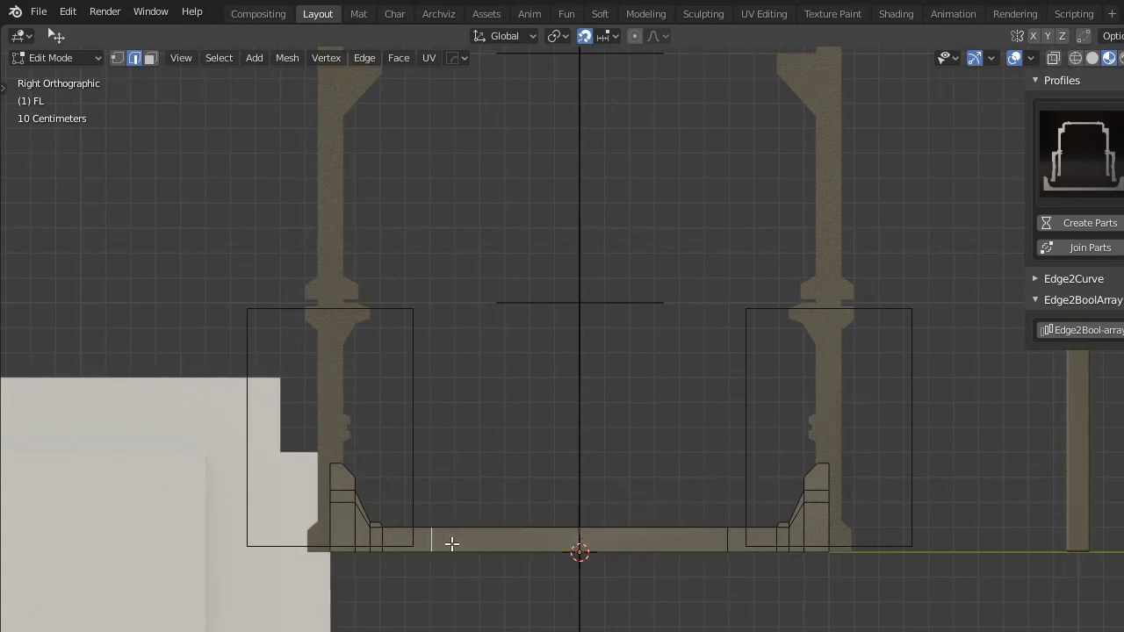
shift+click(728, 539)
key(ctrl+b)
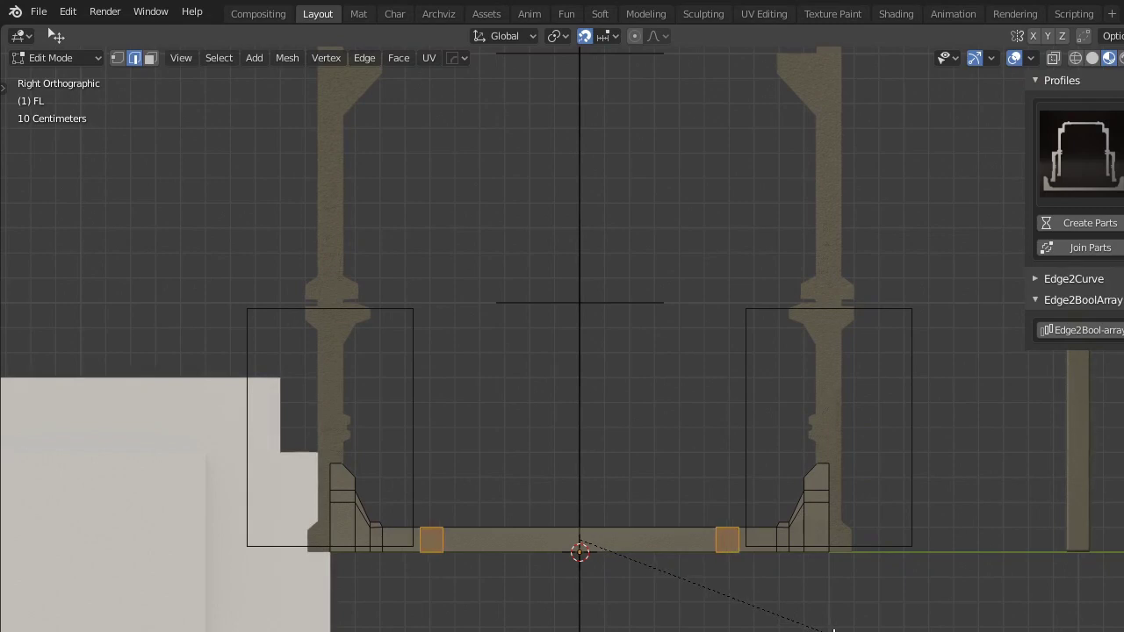
click(837, 629)
Step: Turn snapping off and raise the floor profile's middle top edge by about 0.035 m along Z
click(654, 531)
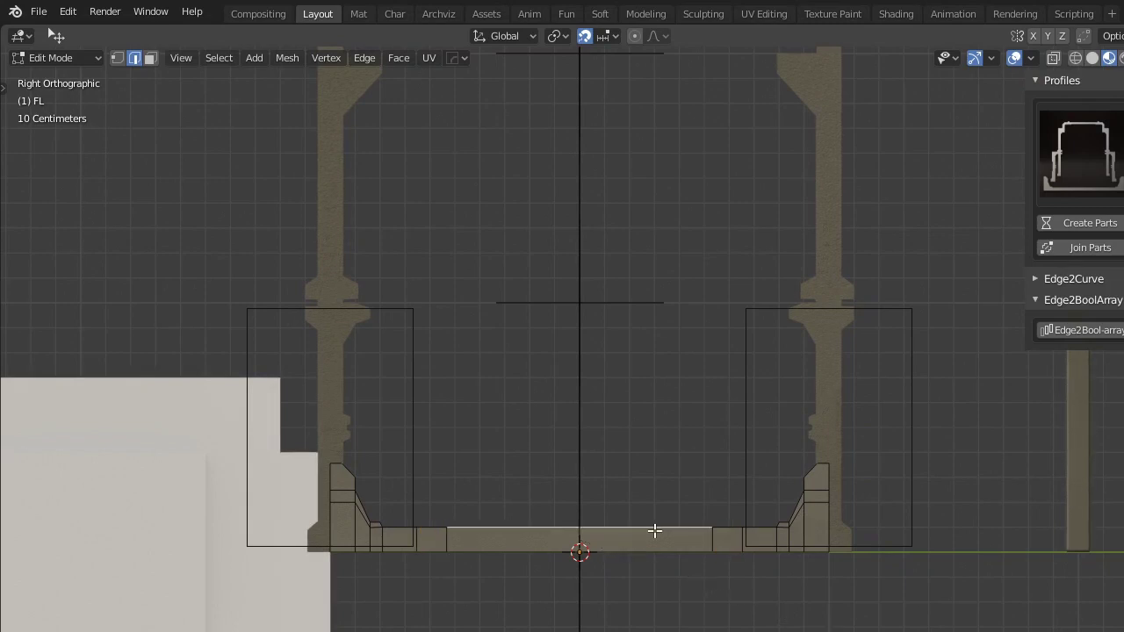
key(shift+Tab)
key(g)
key(z)
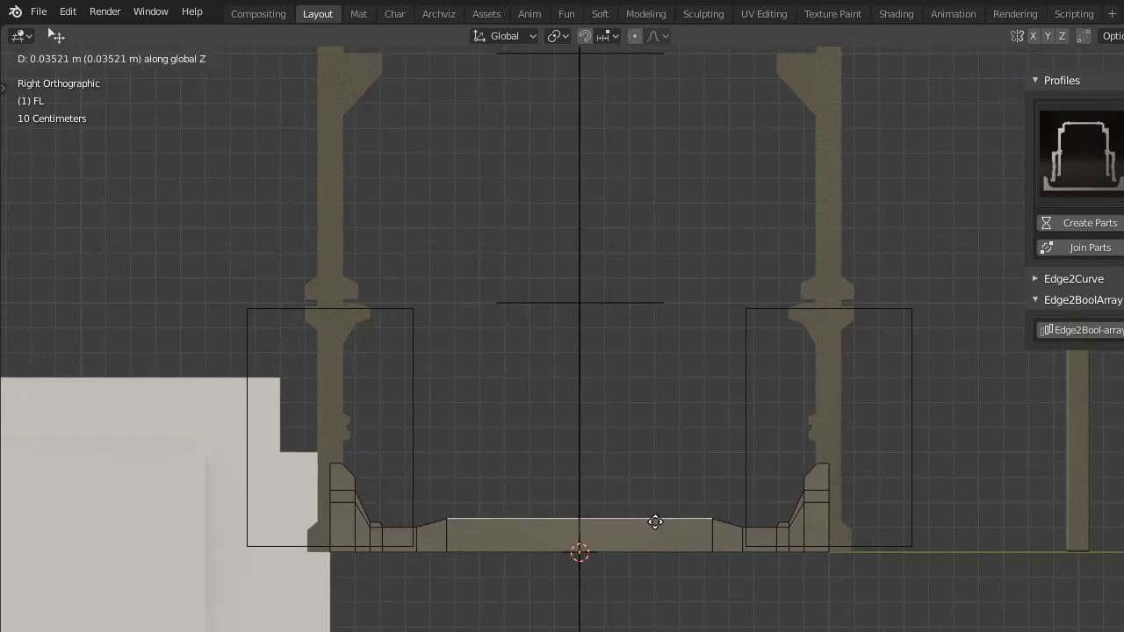
click(655, 521)
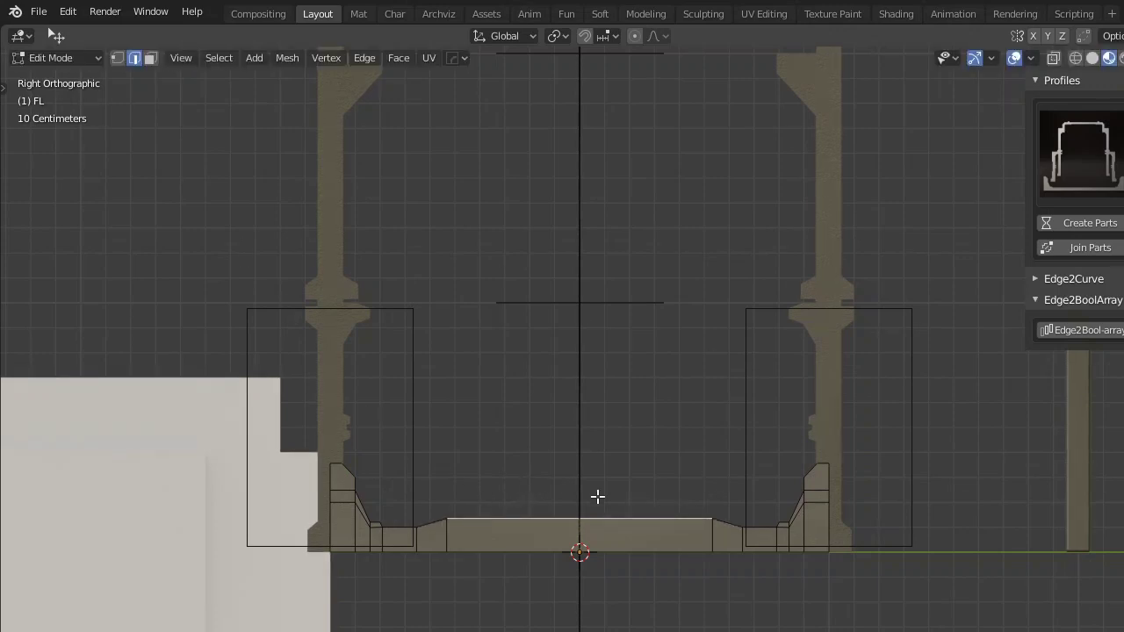
Step: Return to Object Mode and generate the modular parts from the edited profile
key(Tab)
middle_drag(423, 461, 514, 519)
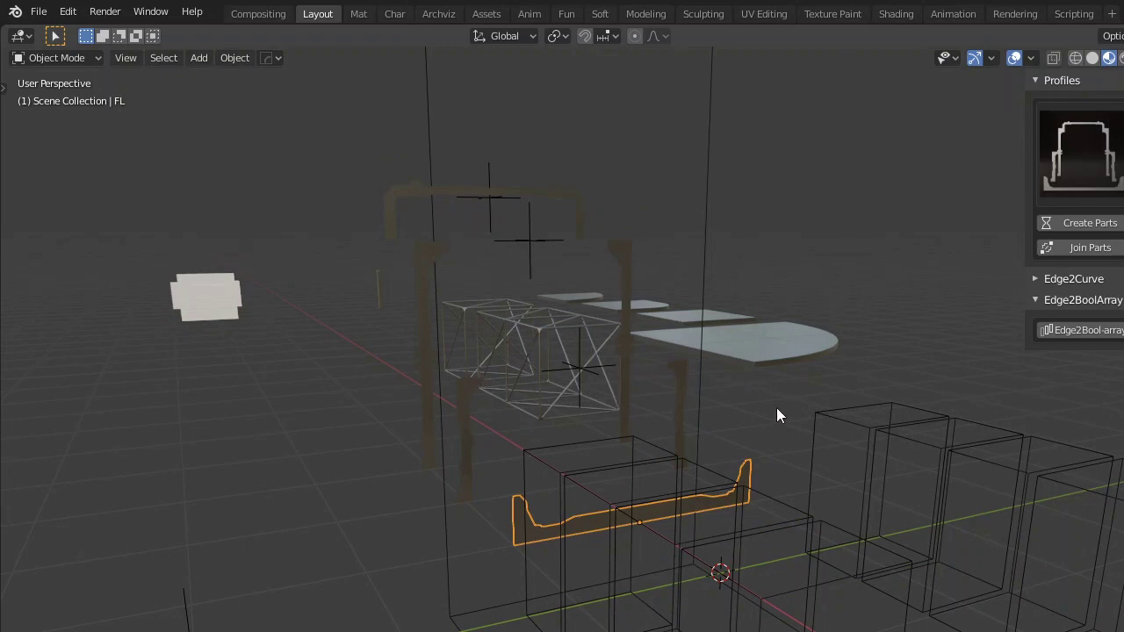
click(1090, 223)
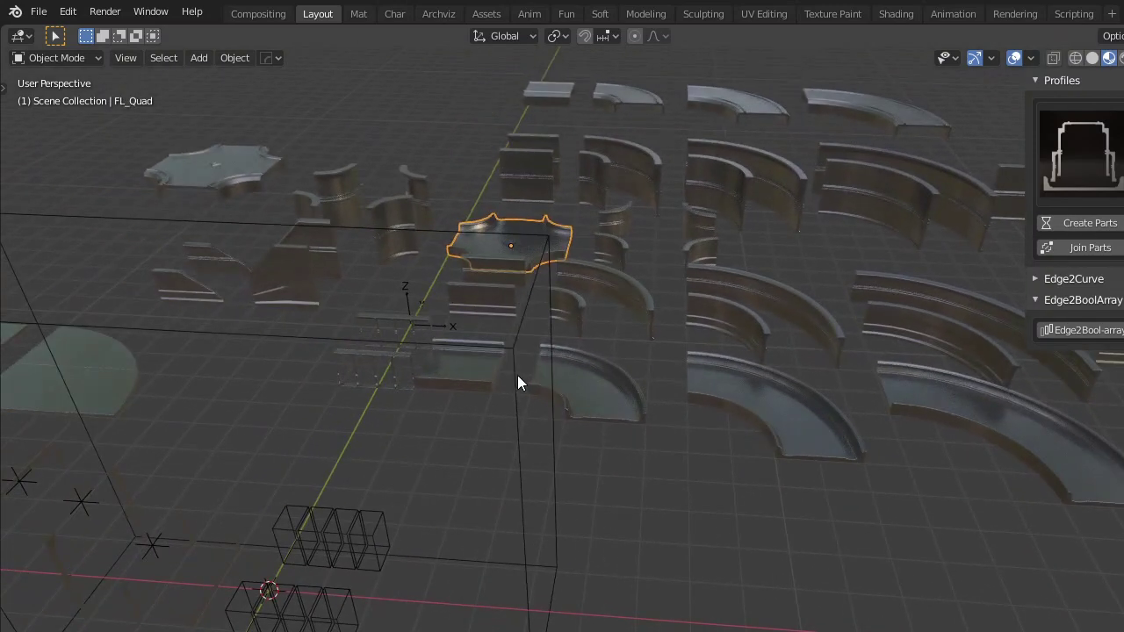
Step: Make a linked duplicate of the straight floor tile FL_Tile and place it in open space near the X axis, keeping its height
click(470, 369)
scroll(646, 410, down, 3)
shift+middle_drag(667, 438, 626, 393)
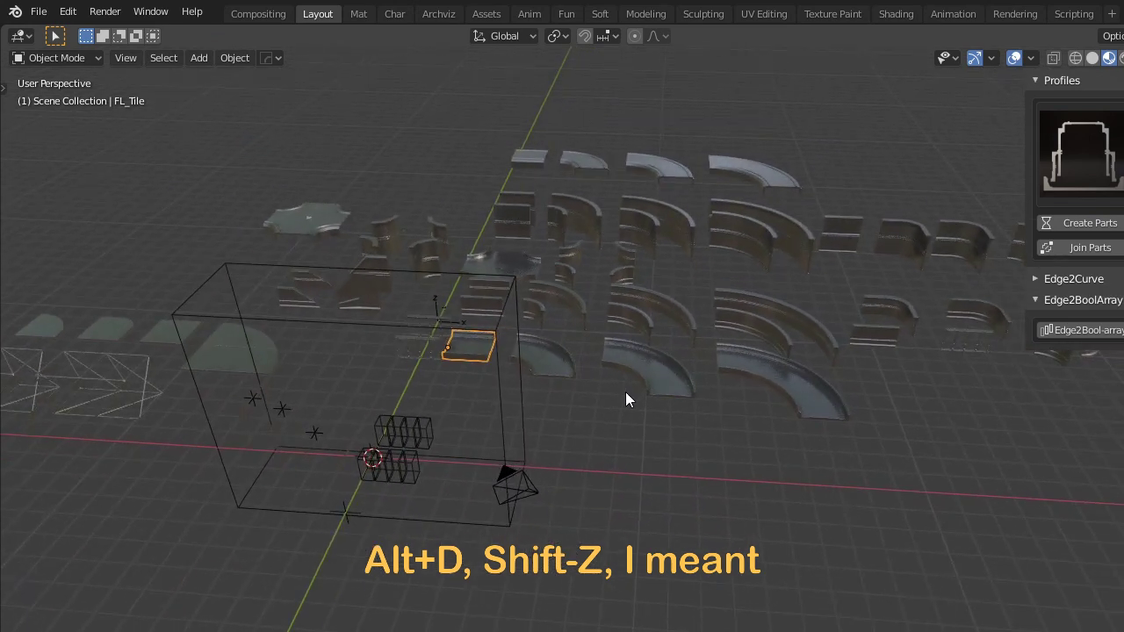
key(alt+d)
key(shift+z)
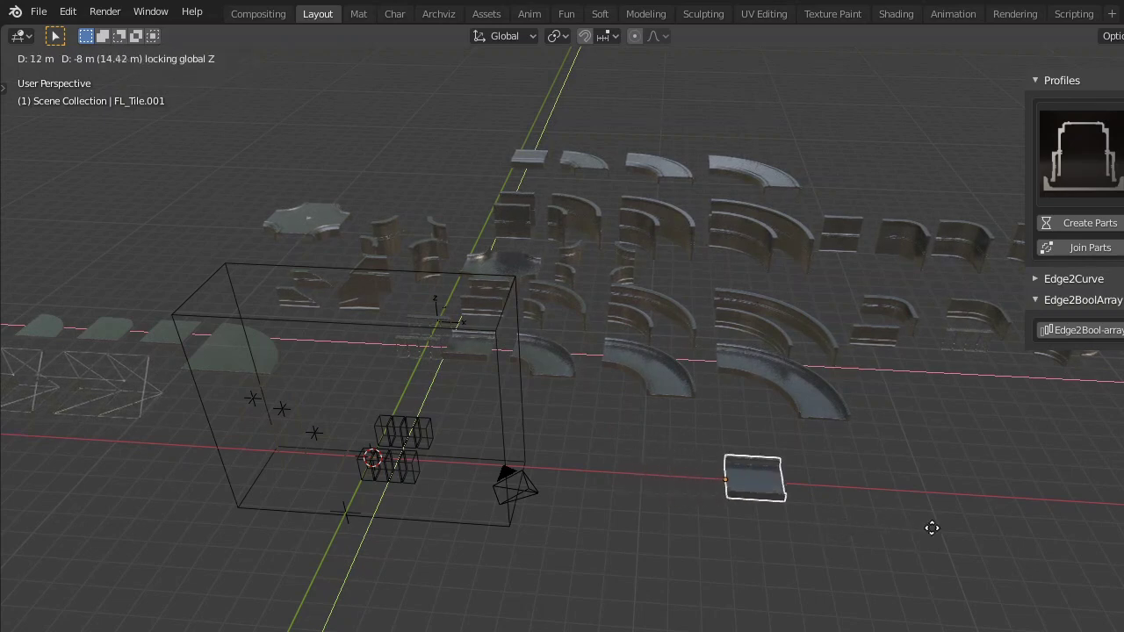
click(847, 527)
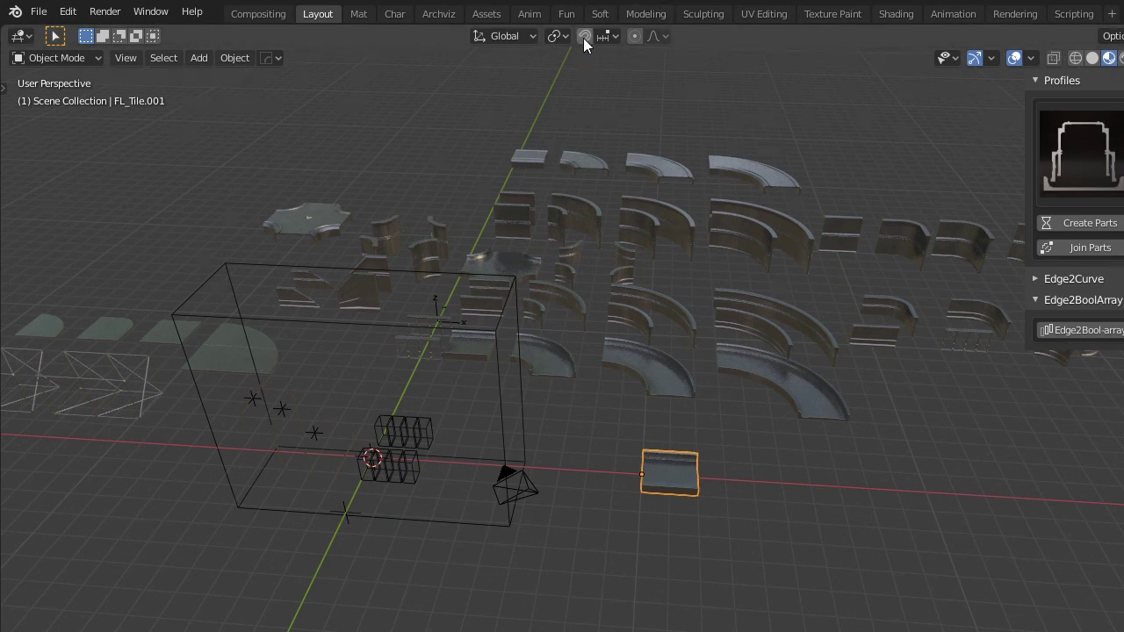
Step: Duplicate the small curved floor piece FL_Small horizontally and snap it against the end of the copied straight tile
click(557, 362)
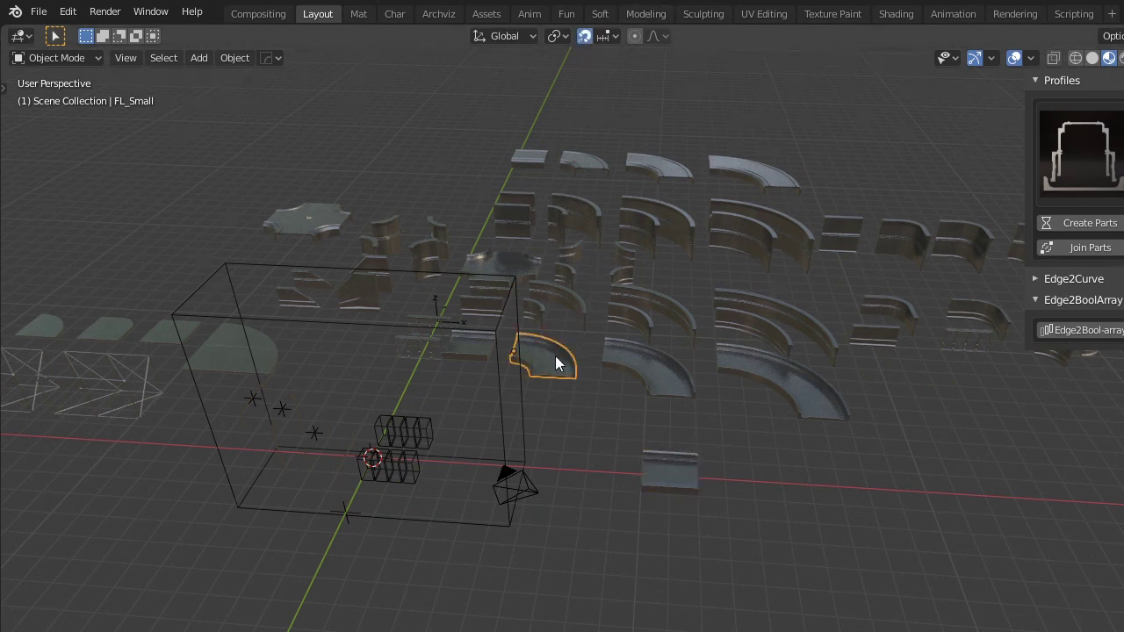
key(shift+d)
key(shift+z)
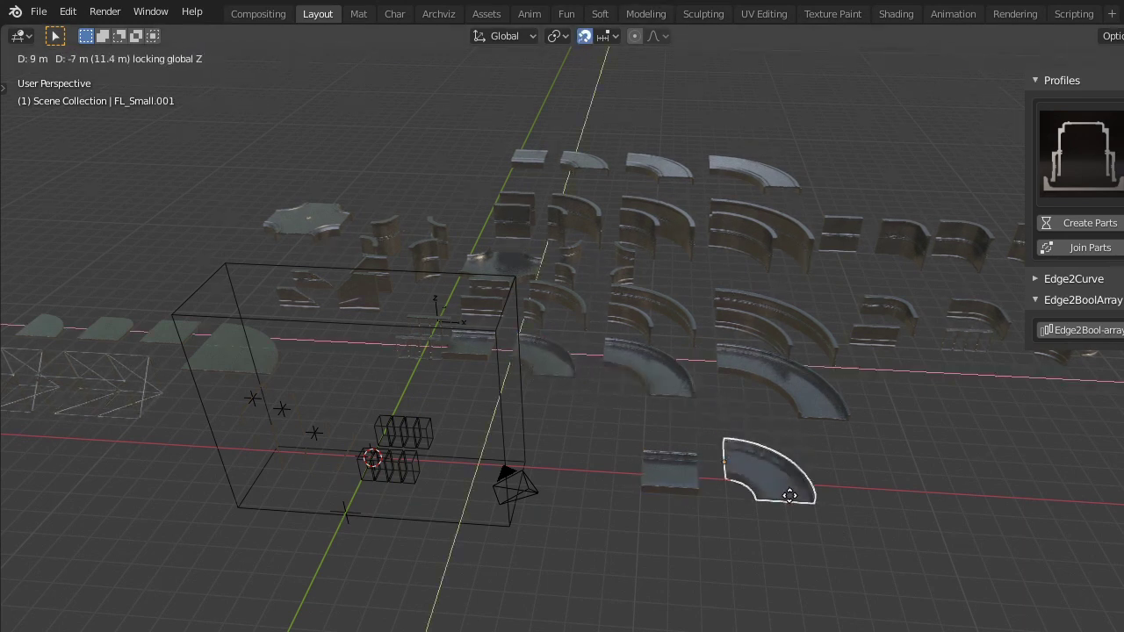
click(769, 500)
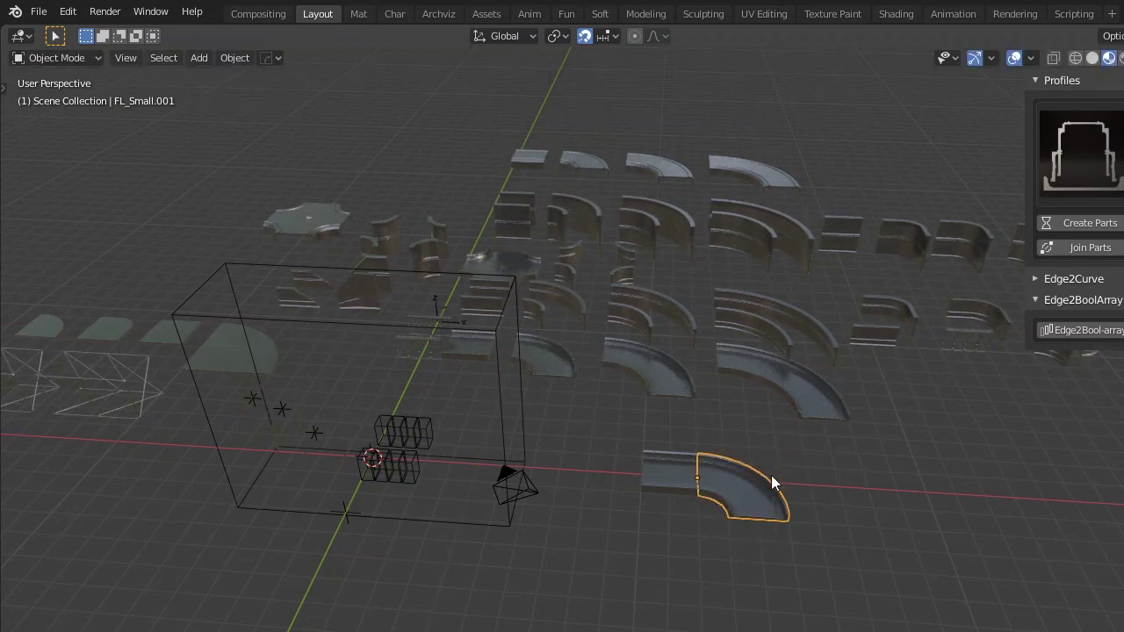
Step: Duplicate the copied straight floor tile horizontally and snap the copy to the far end of the curved piece
scroll(774, 479, up, 1)
middle_drag(774, 479, 811, 469)
shift+middle_drag(888, 461, 782, 449)
click(588, 457)
key(shift+d)
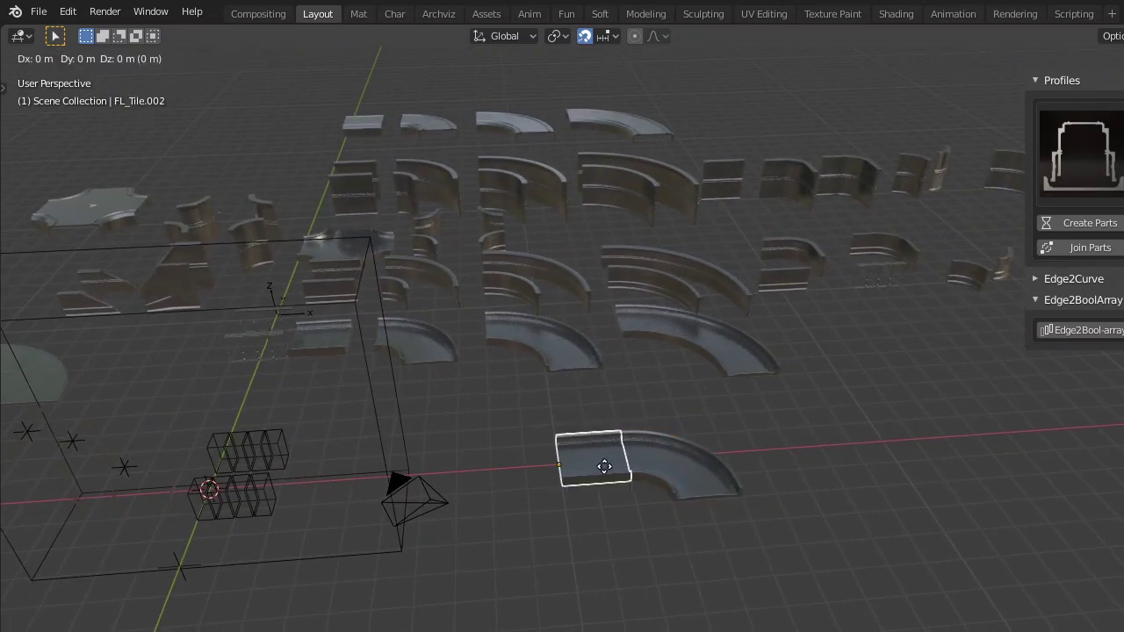
key(shift+z)
click(770, 505)
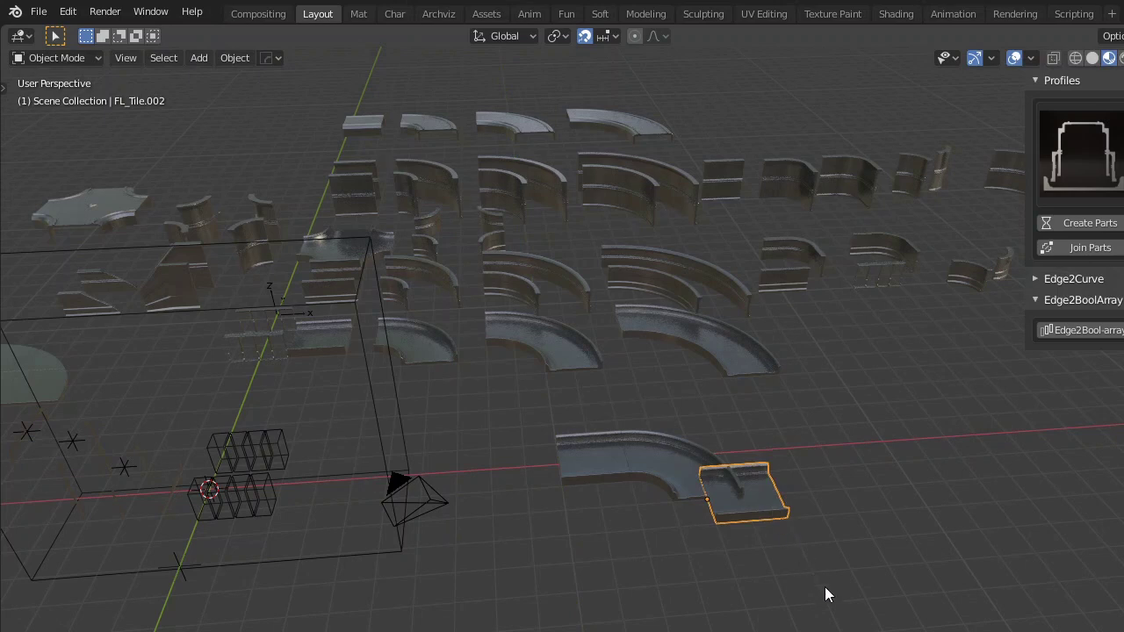
Step: Rotate the new straight tile -90 degrees about Z so it continues the curve
key(r)
key(z)
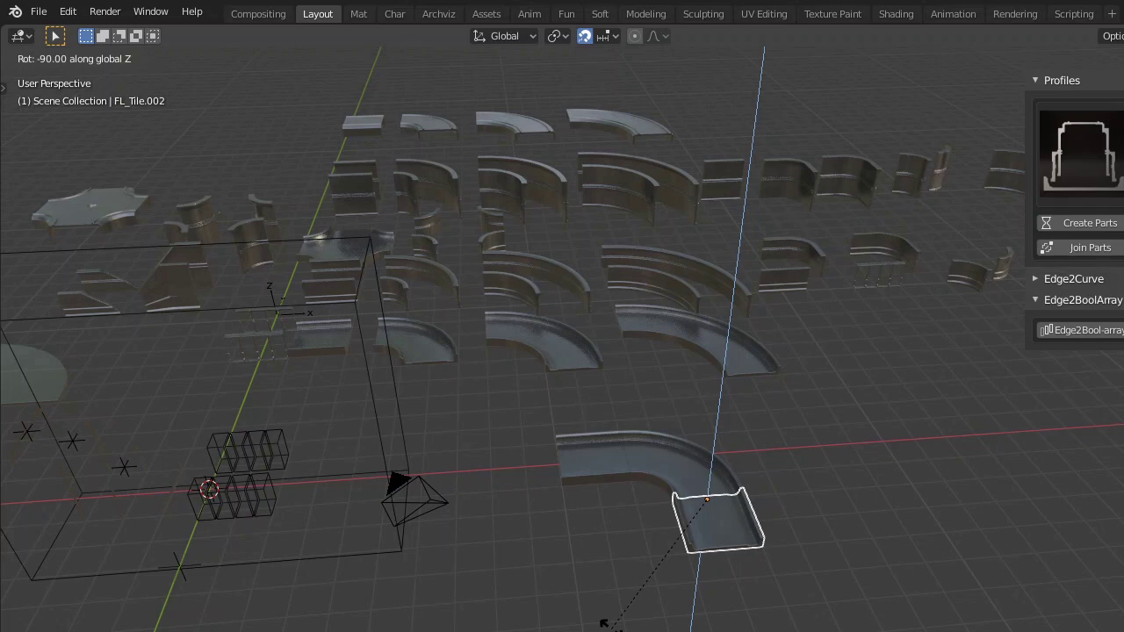
click(604, 623)
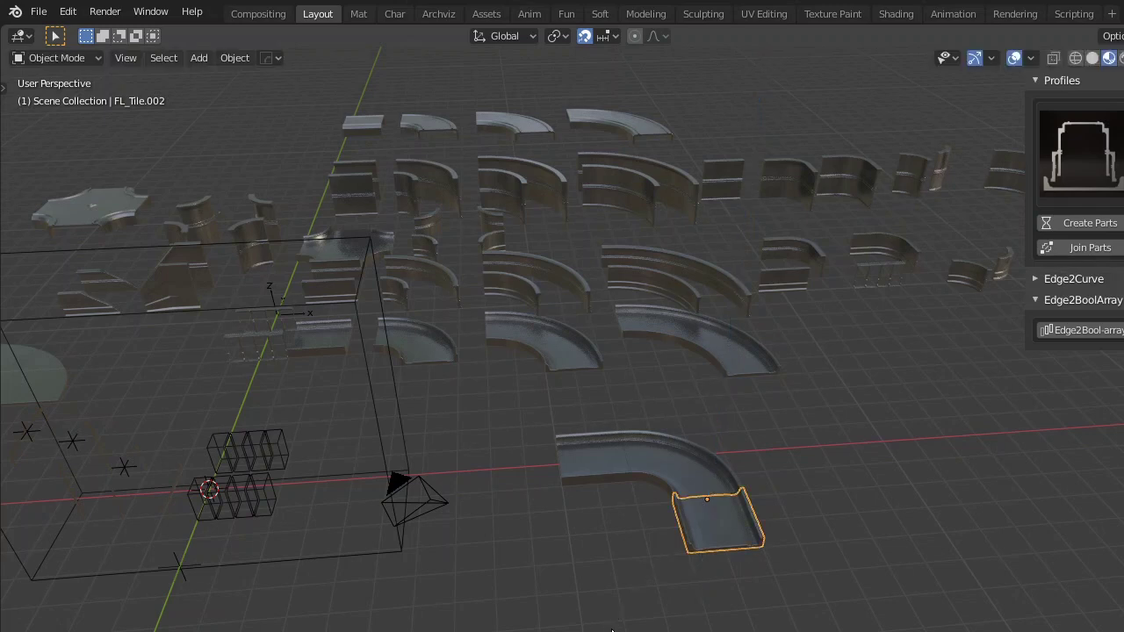
Step: Join the straight tile, the small curved piece and the rotated straight tile into one floor with Join Parts
scroll(632, 561, up, 2)
middle_drag(631, 561, 707, 579)
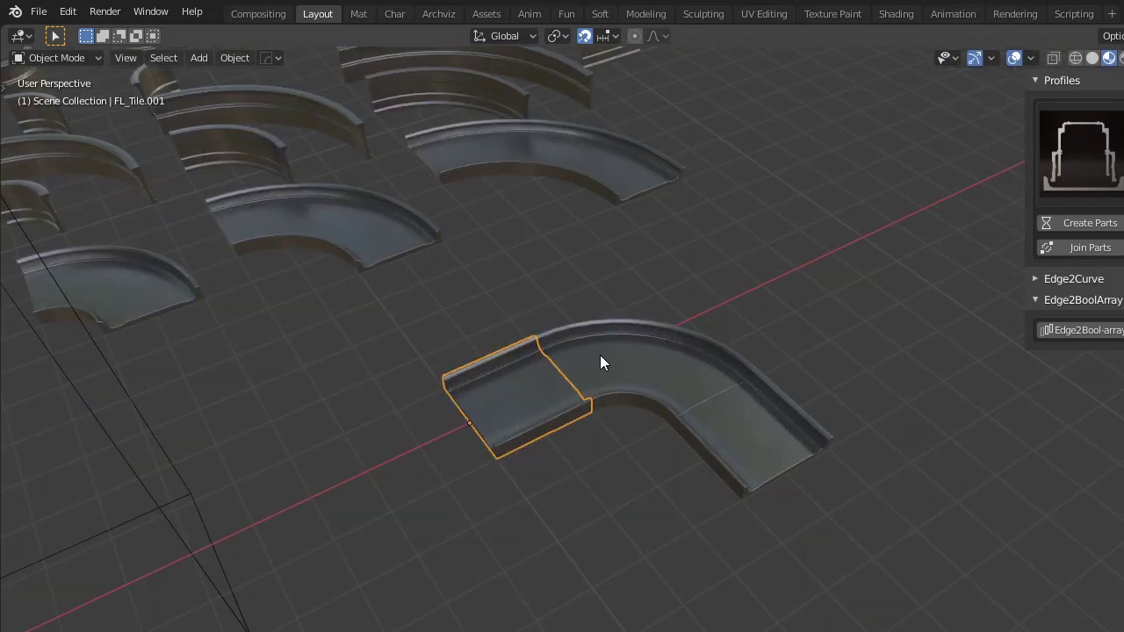
shift+click(599, 363)
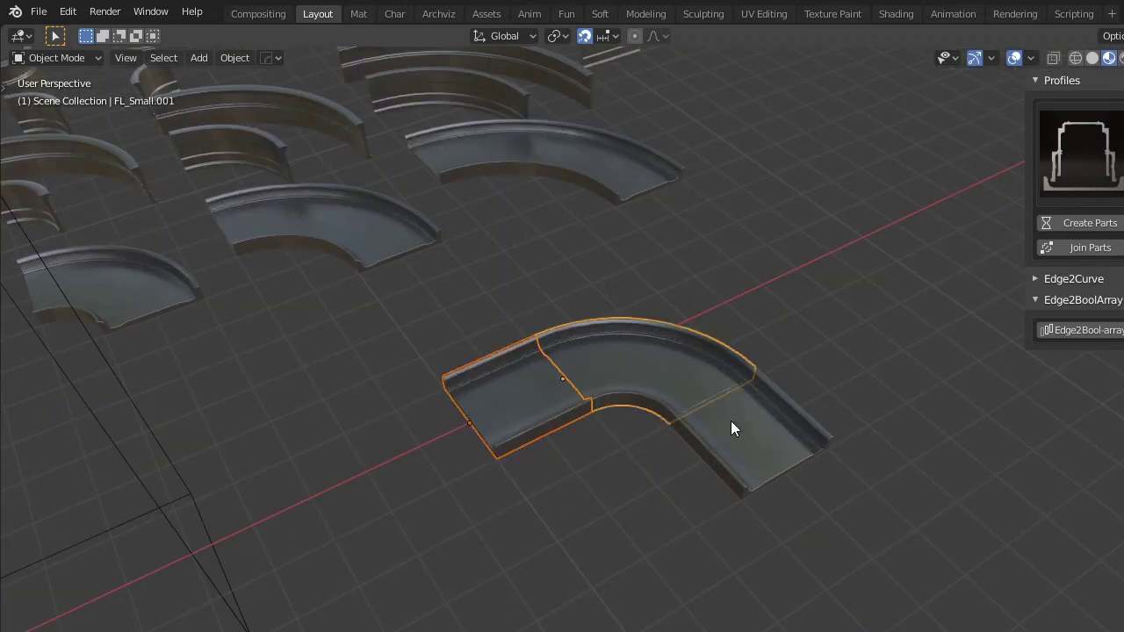
shift+click(800, 408)
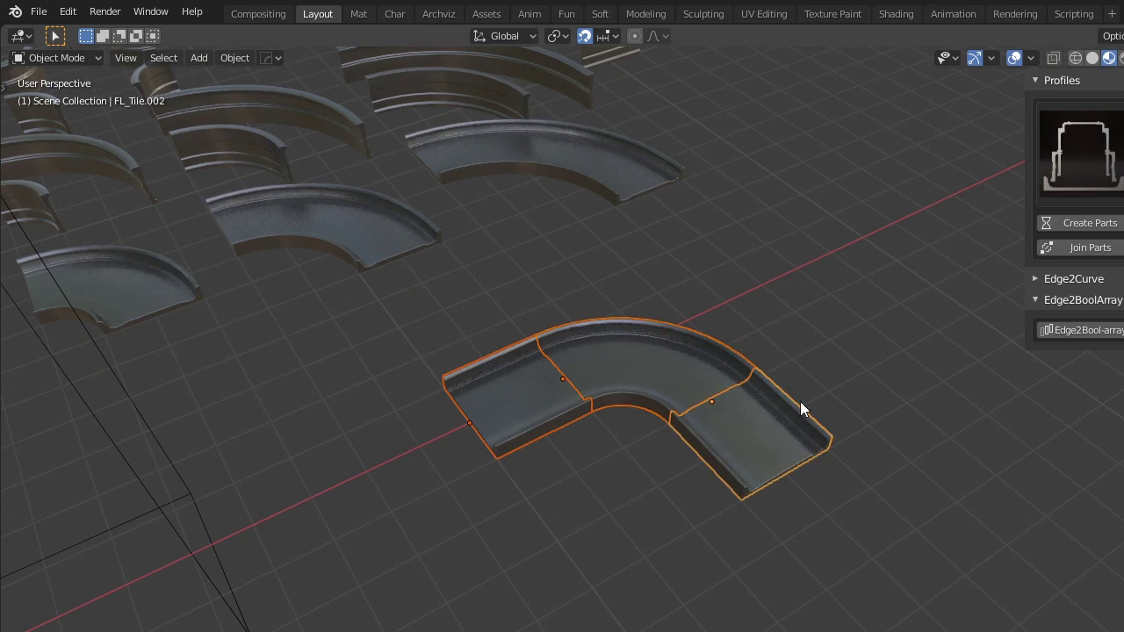
click(1089, 251)
Step: Examine the joined floor's mesh in Edit Mode around the seams between the straight and curved sections
scroll(868, 378, up, 4)
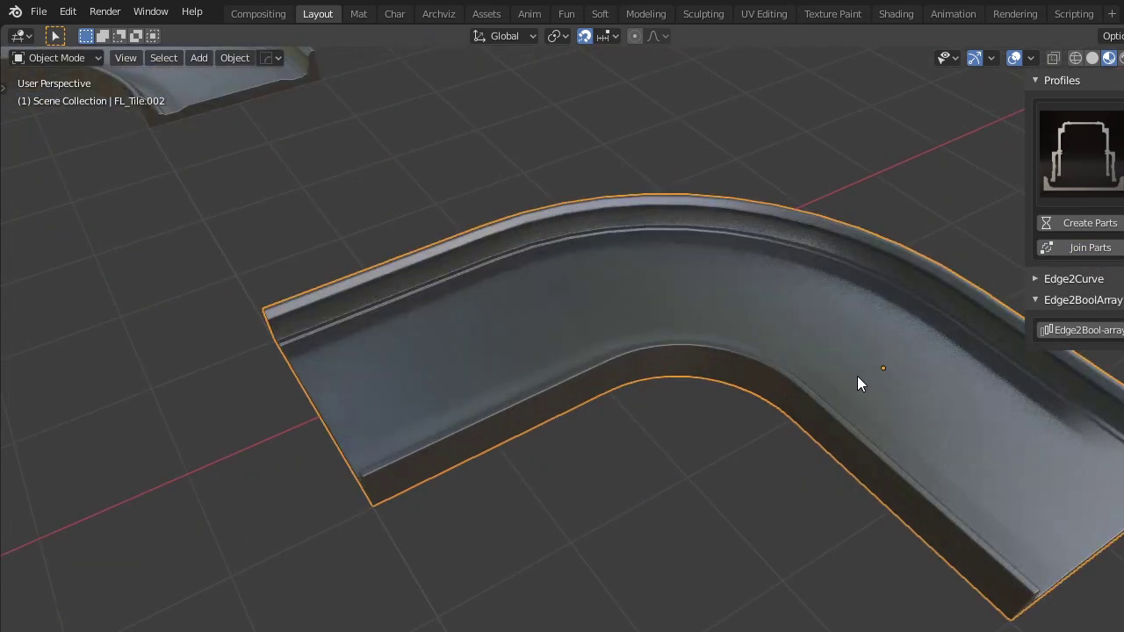
middle_drag(857, 376, 773, 372)
key(Tab)
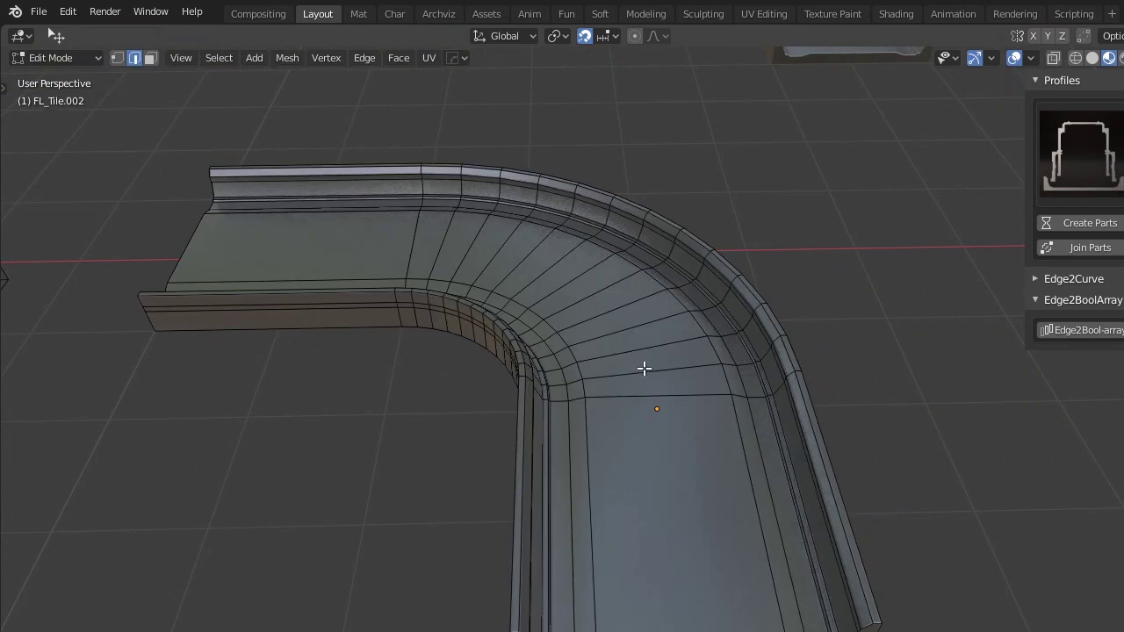
scroll(659, 378, up, 2)
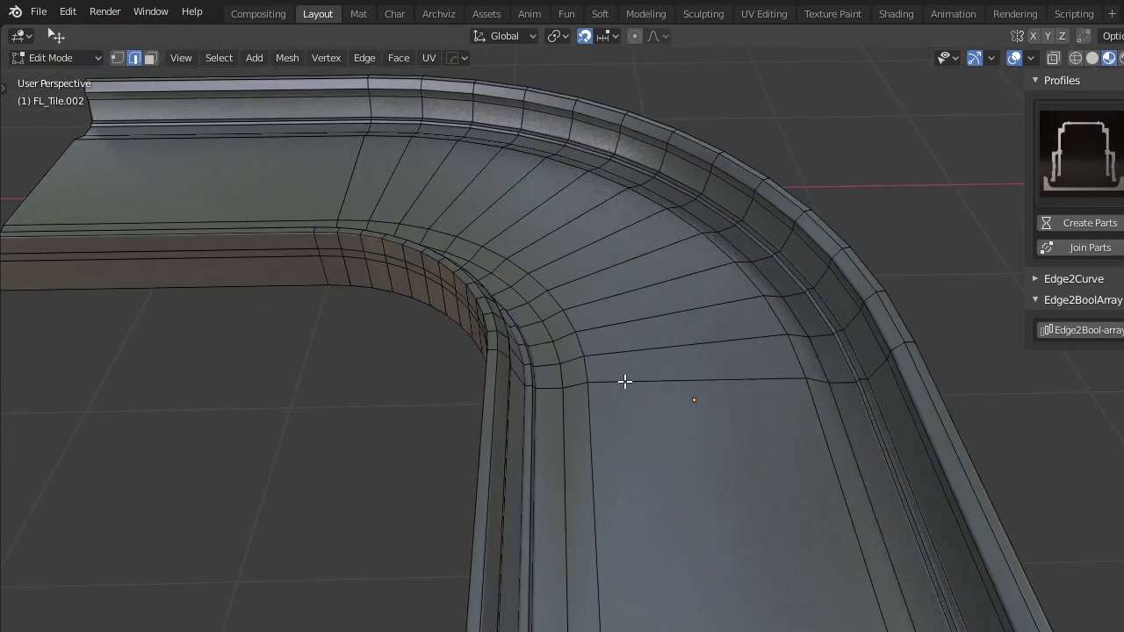
scroll(641, 360, down, 5)
middle_drag(647, 354, 671, 327)
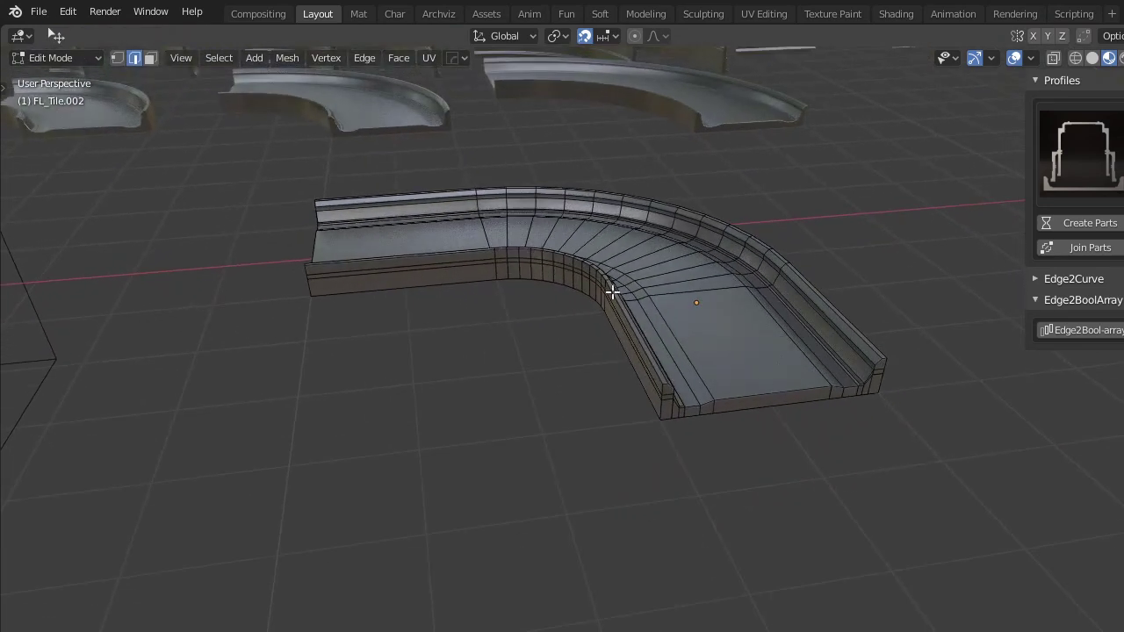
key(Tab)
Step: Duplicate the straight ceiling piece CL_Straight at its own height and place it above the floor's first straight section
scroll(713, 308, down, 5)
scroll(756, 346, up, 1)
middle_drag(756, 347, 617, 235)
scroll(340, 107, up, 1)
click(342, 105)
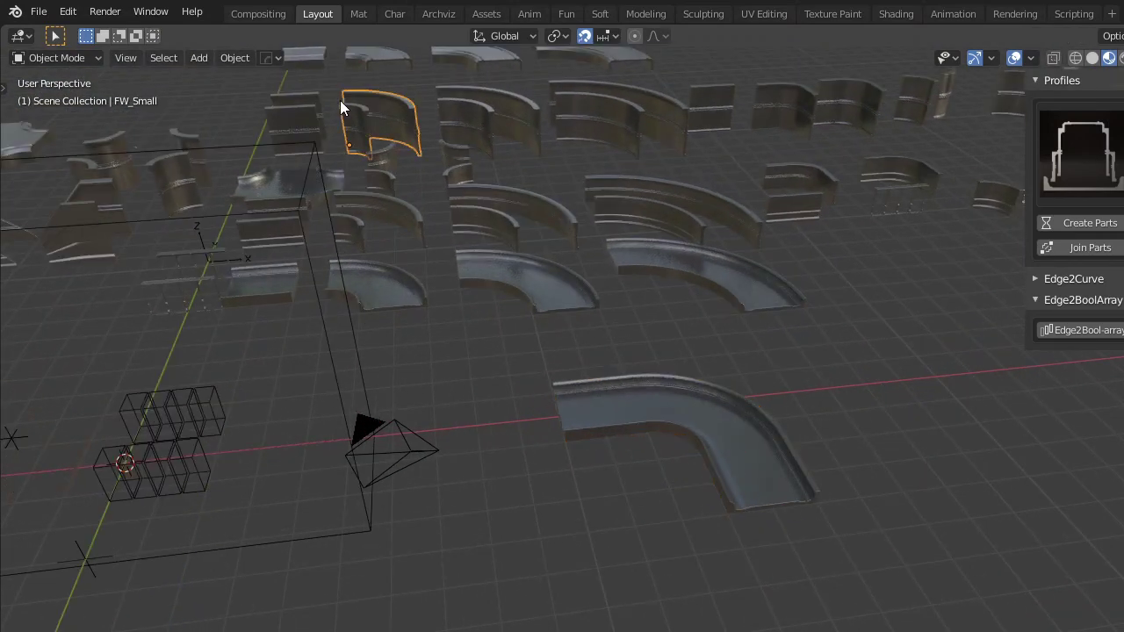
click(299, 58)
scroll(552, 219, down, 2)
key(shift+d)
key(shift+z)
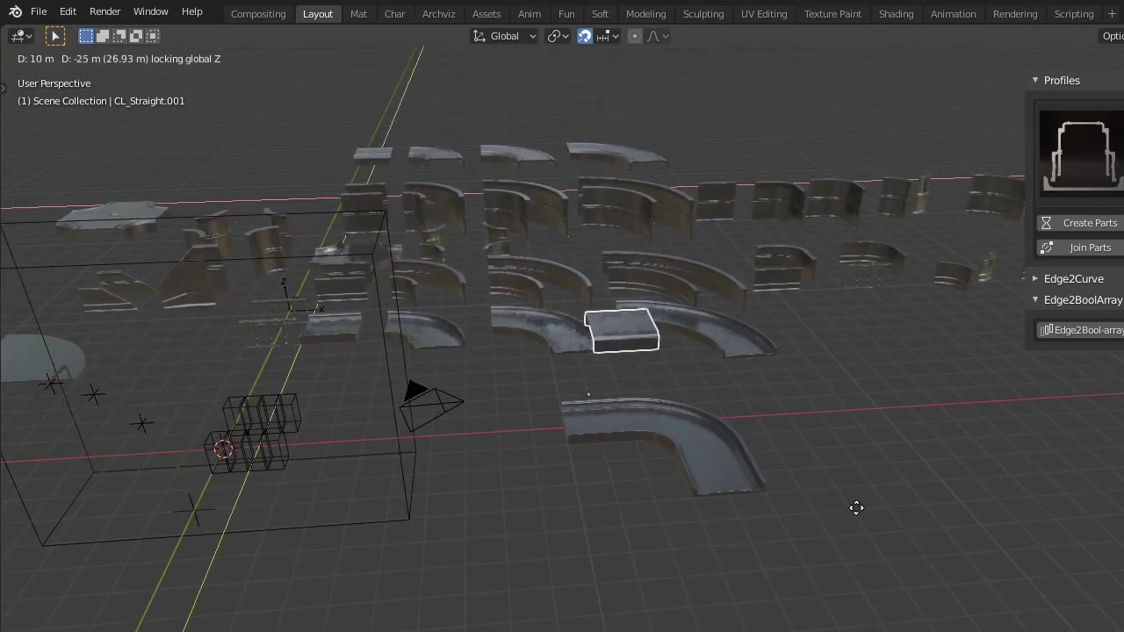
click(846, 534)
Step: Duplicate the small curved ceiling piece CL_Small horizontally and snap it to the end of the copied straight ceiling
click(434, 152)
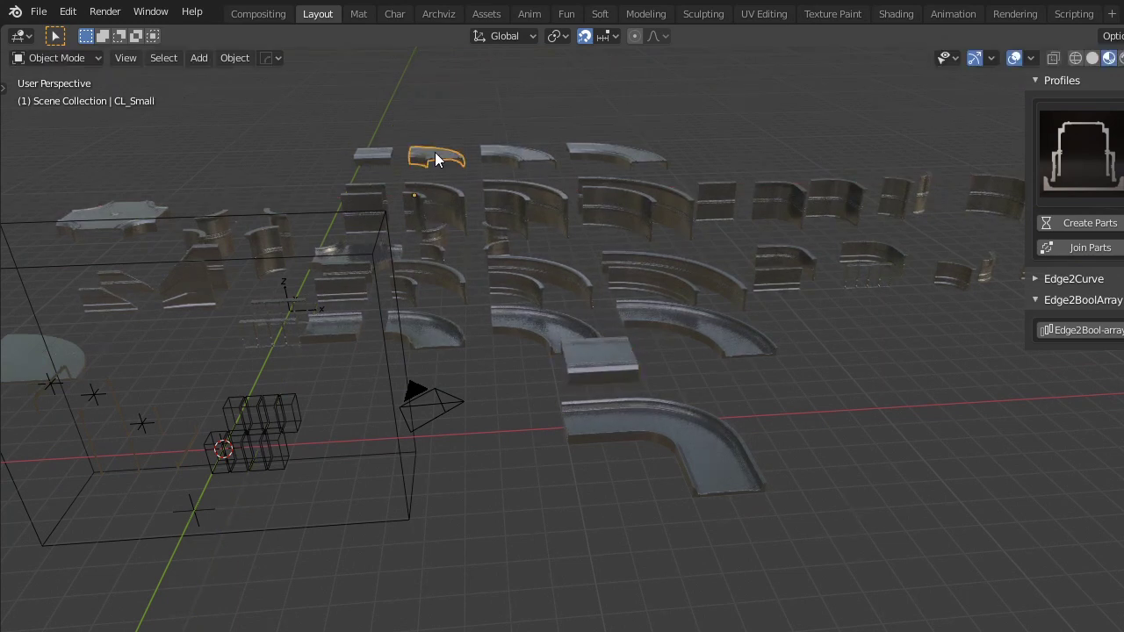
key(shift+d)
key(shift+z)
click(791, 452)
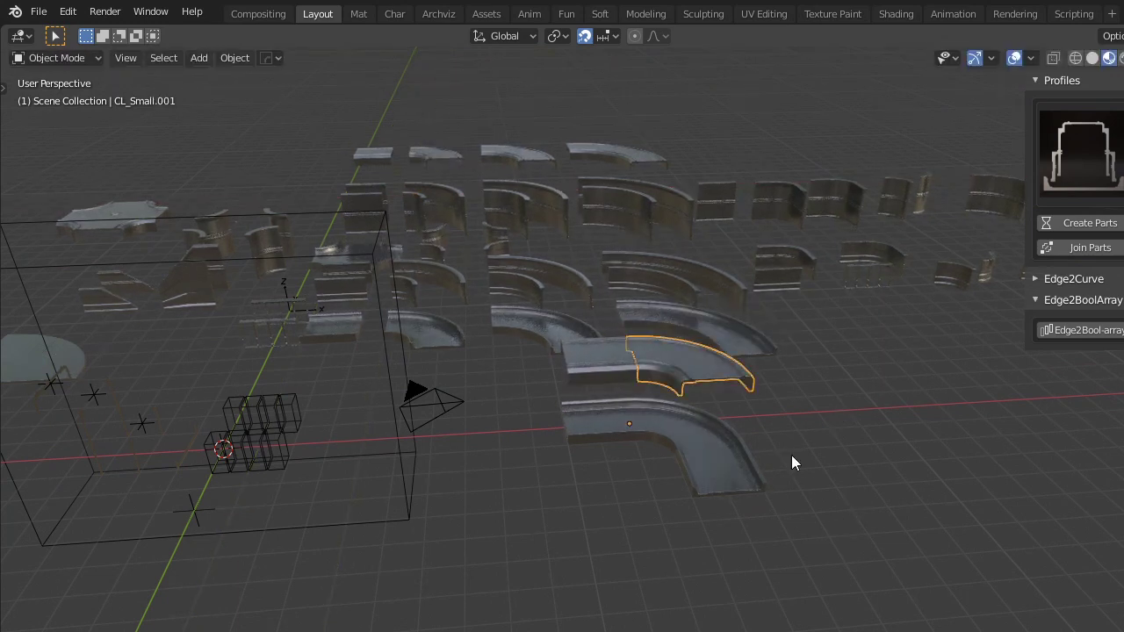
Step: Duplicate the copied straight ceiling horizontally to the far end of the curved ceiling and rotate it -90 degrees about Z
click(590, 358)
key(shift+d)
key(shift+z)
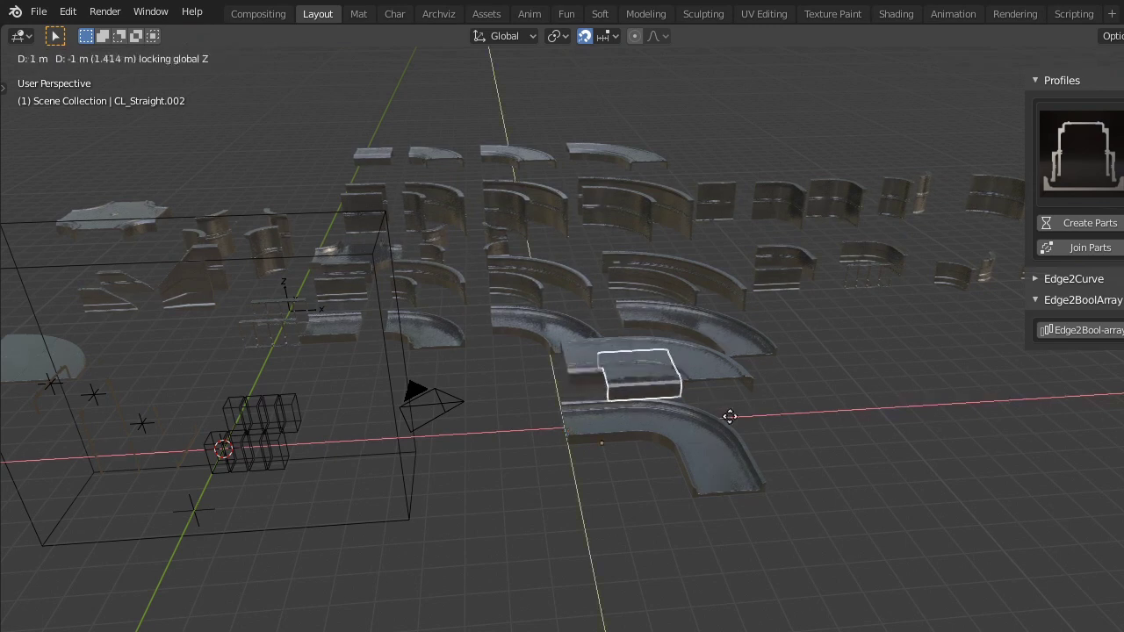
key(r)
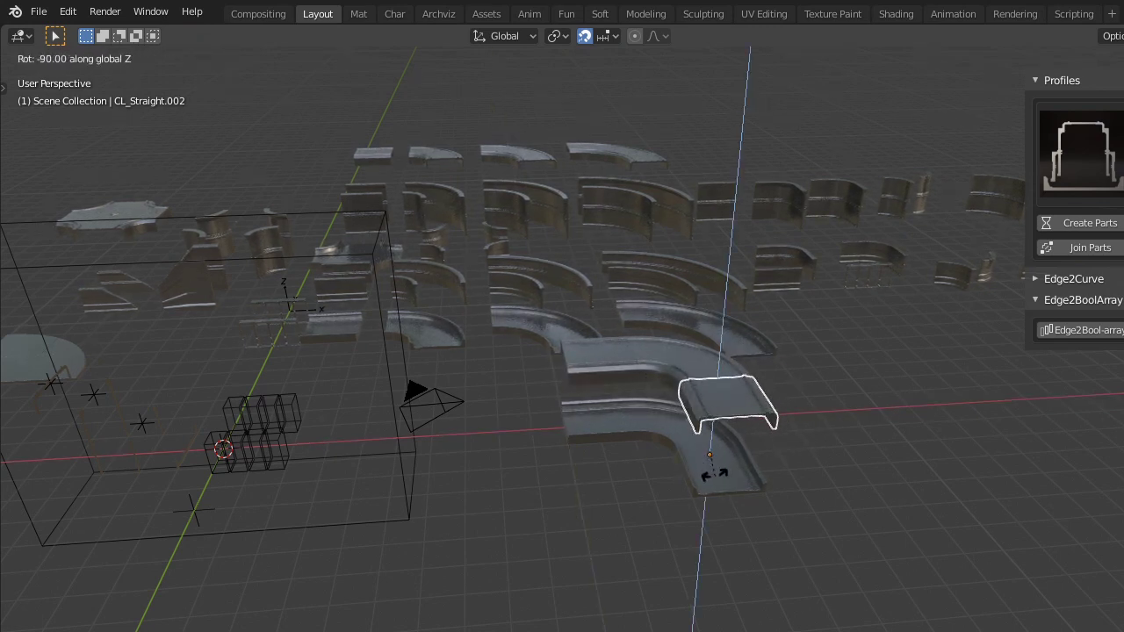
click(715, 472)
Step: Join the three ceiling pieces with Join Parts, keeping the first straight ceiling as the active object
middle_drag(715, 473, 698, 404)
shift+click(695, 400)
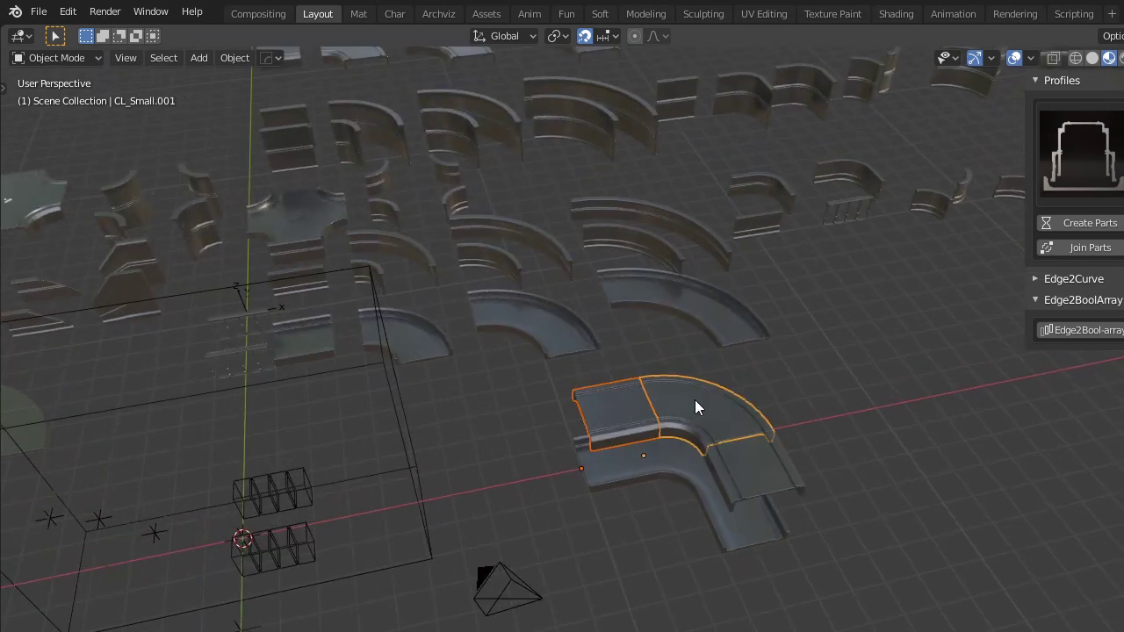
shift+click(740, 453)
click(729, 452)
middle_drag(729, 453, 759, 426)
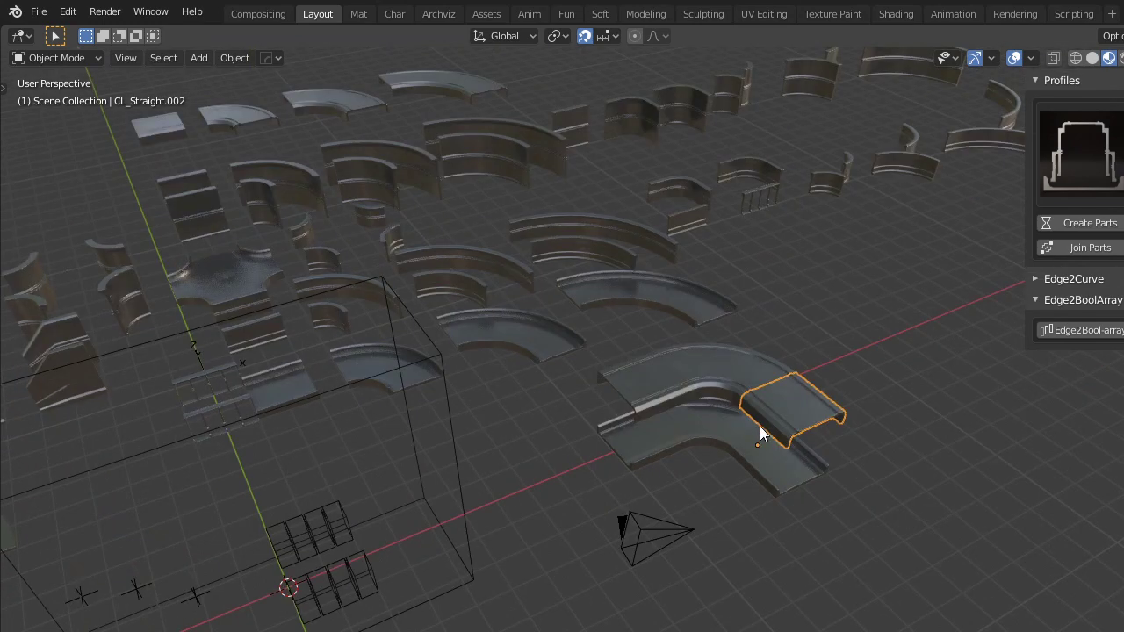
scroll(761, 448, up, 3)
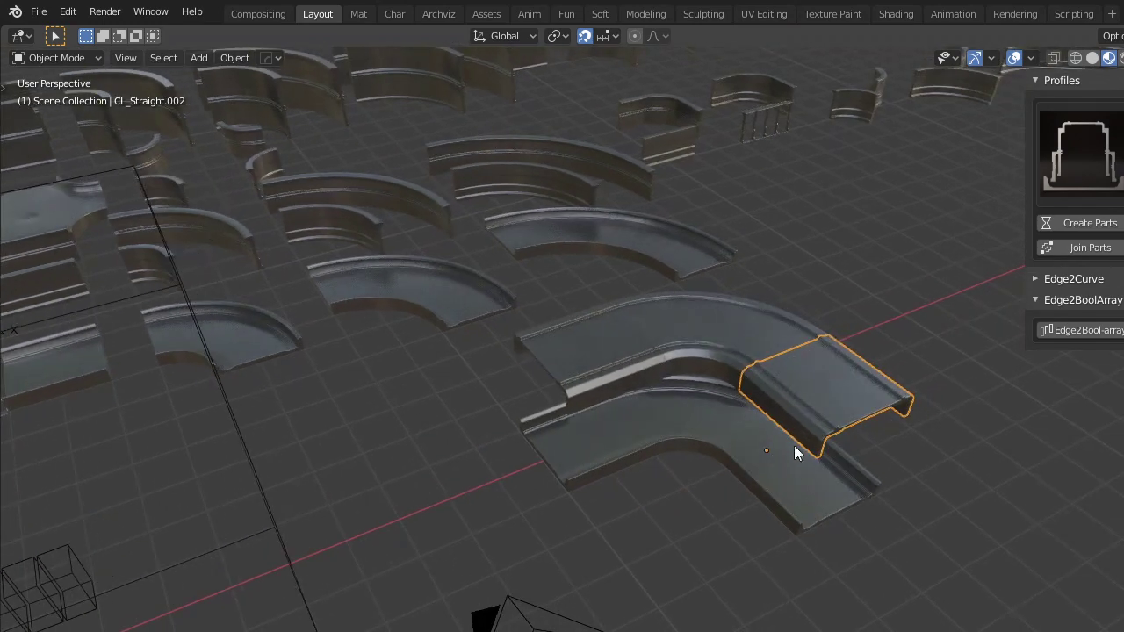
scroll(766, 453, up, 2)
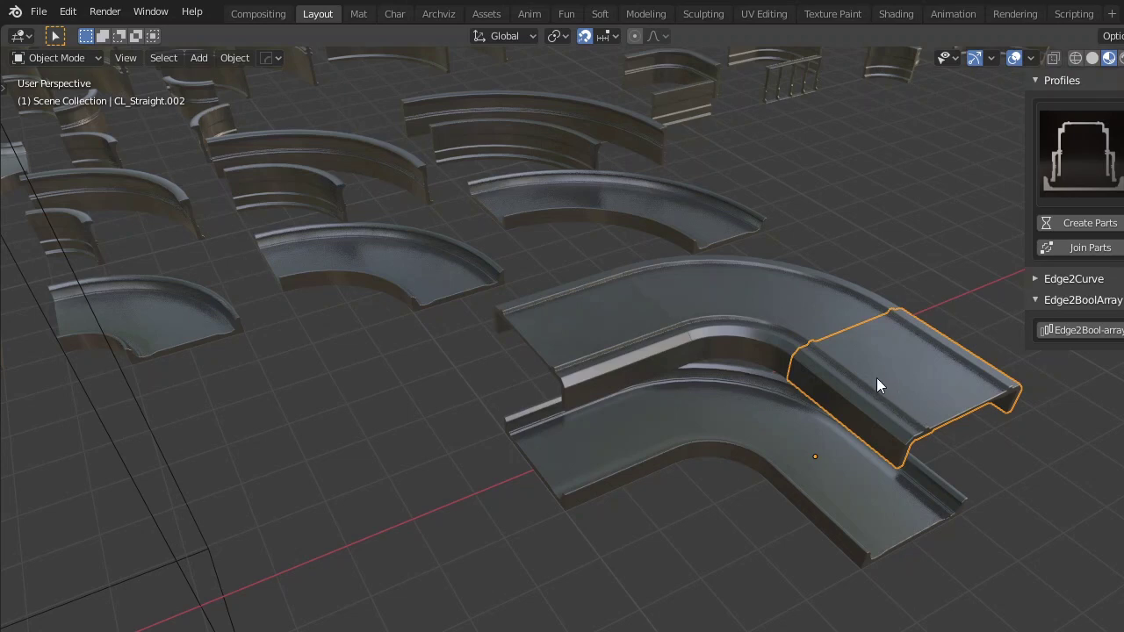
shift+click(763, 309)
shift+click(636, 397)
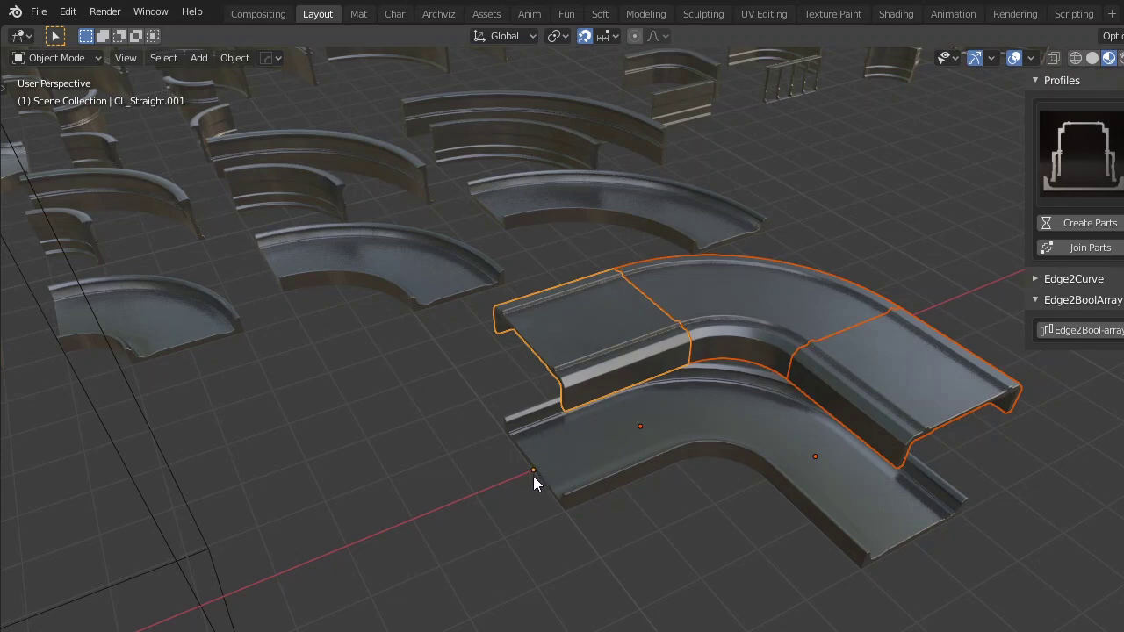
click(1089, 248)
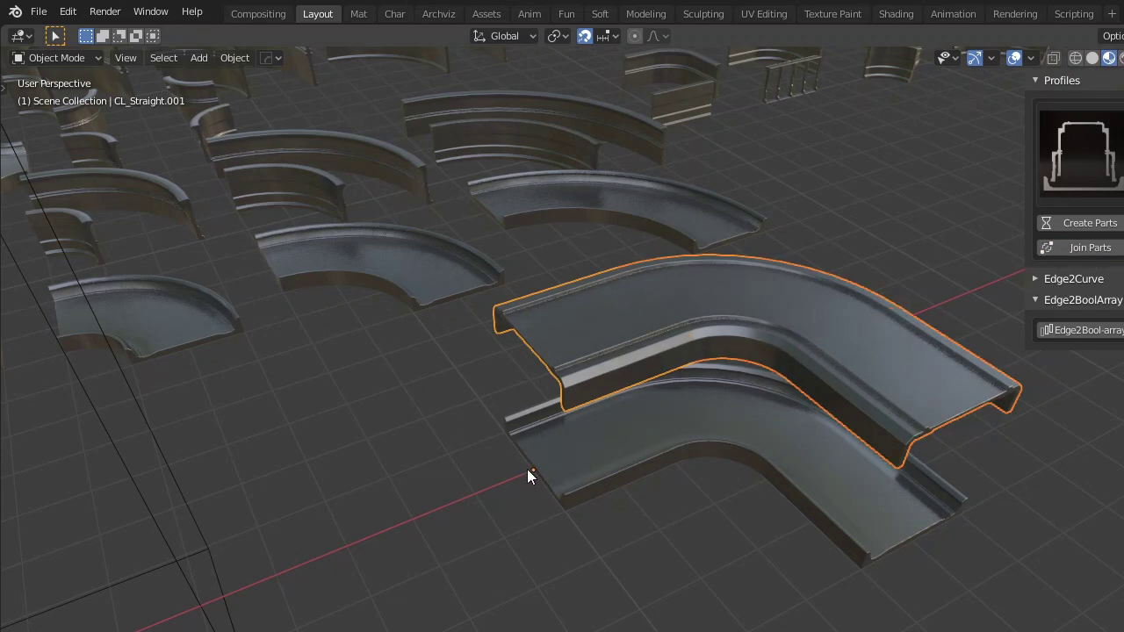
Step: Snap the 3D cursor to the joined ceiling's origin
middle_drag(549, 454, 658, 417)
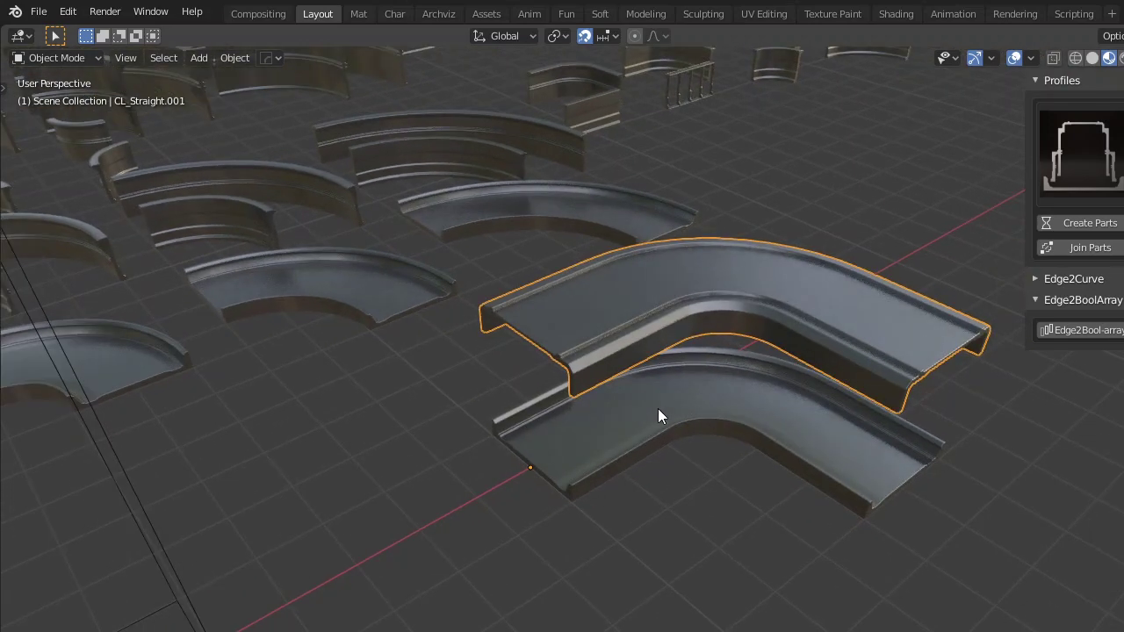
key(shift+s)
click(665, 579)
middle_drag(676, 562, 703, 435)
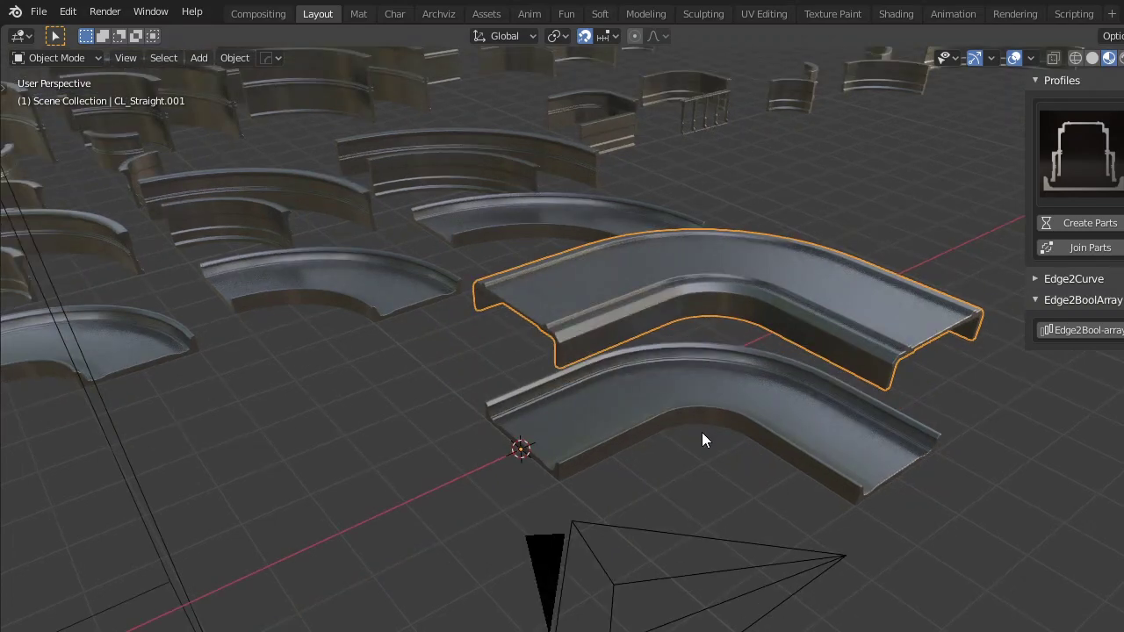
Step: Generate a wall with Edge2curve from the full run of lower edges along the ceiling's inner side
middle_drag(675, 320, 628, 351)
scroll(686, 320, up, 1)
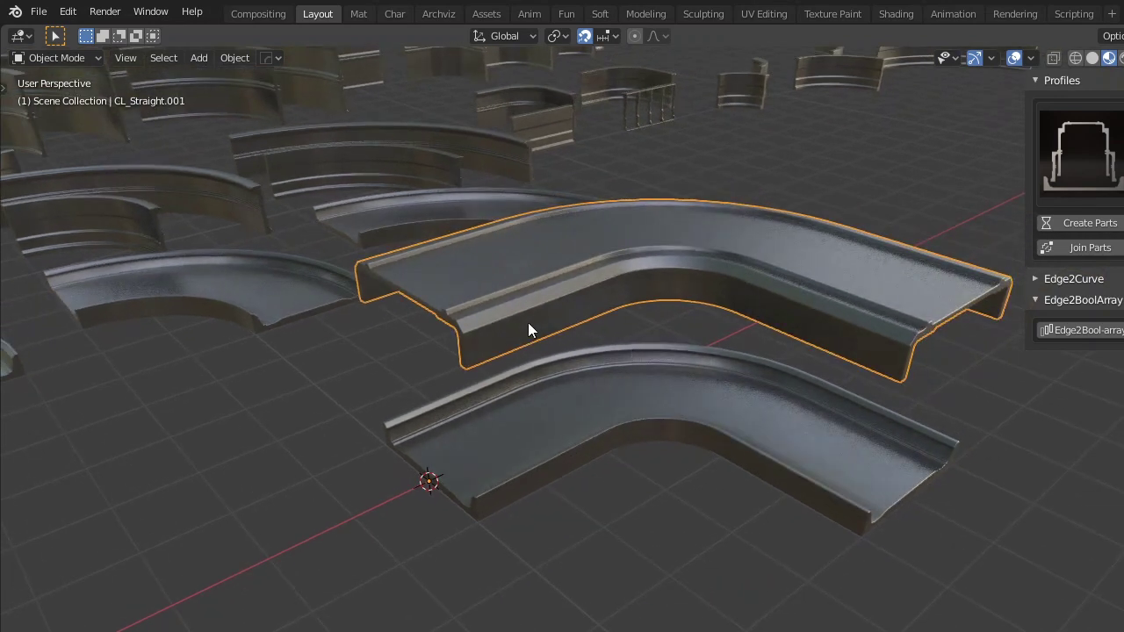
key(Tab)
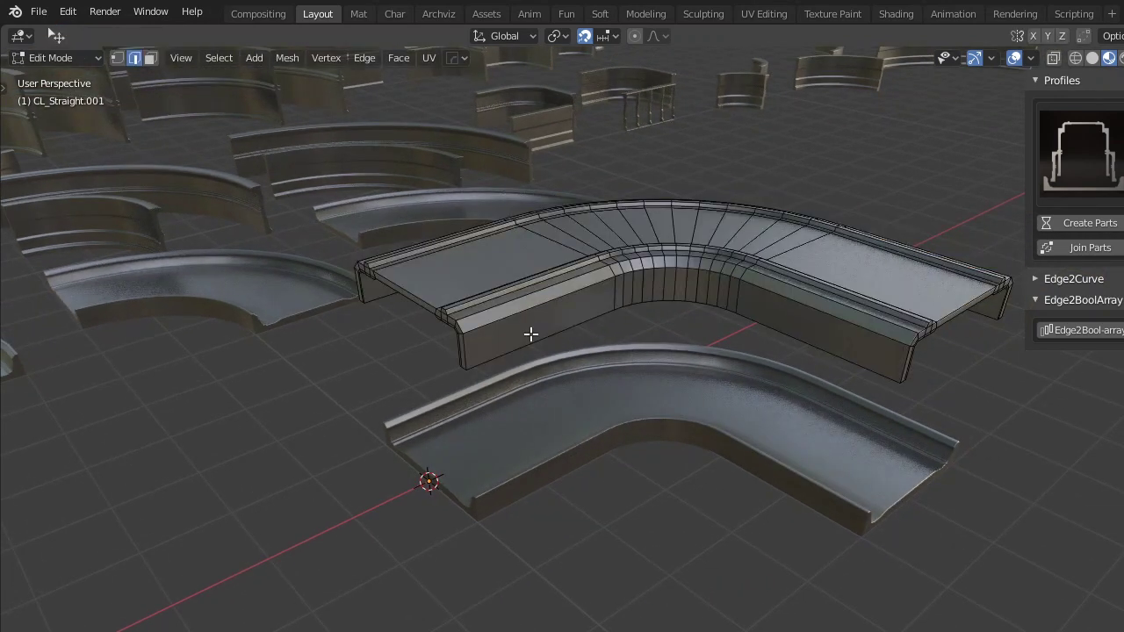
click(531, 335)
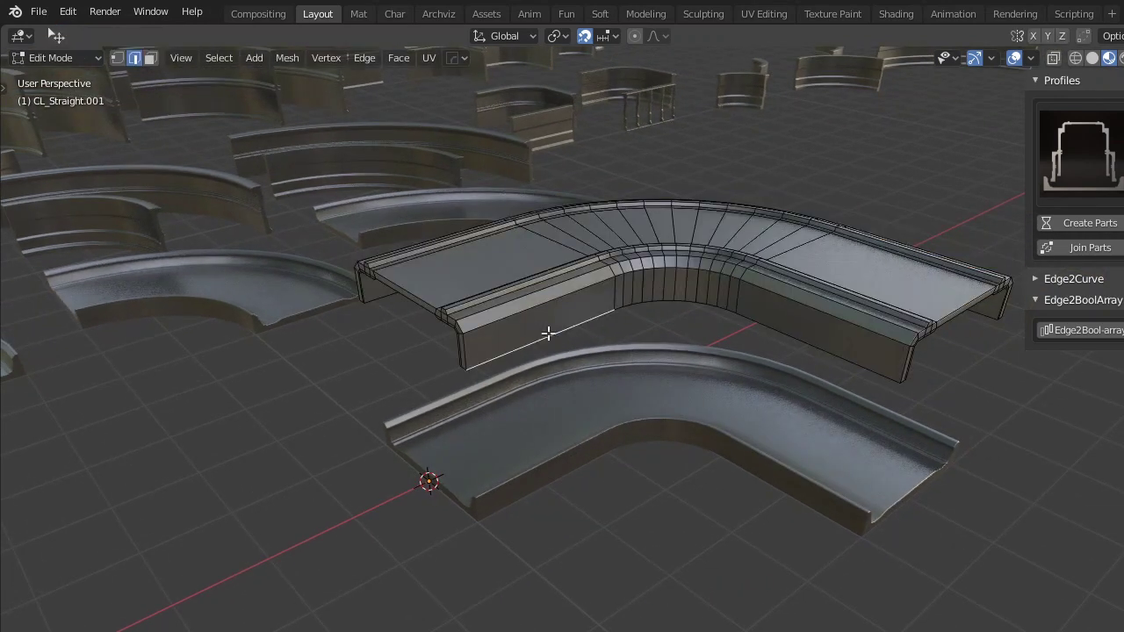
ctrl+click(805, 339)
middle_drag(805, 339, 755, 340)
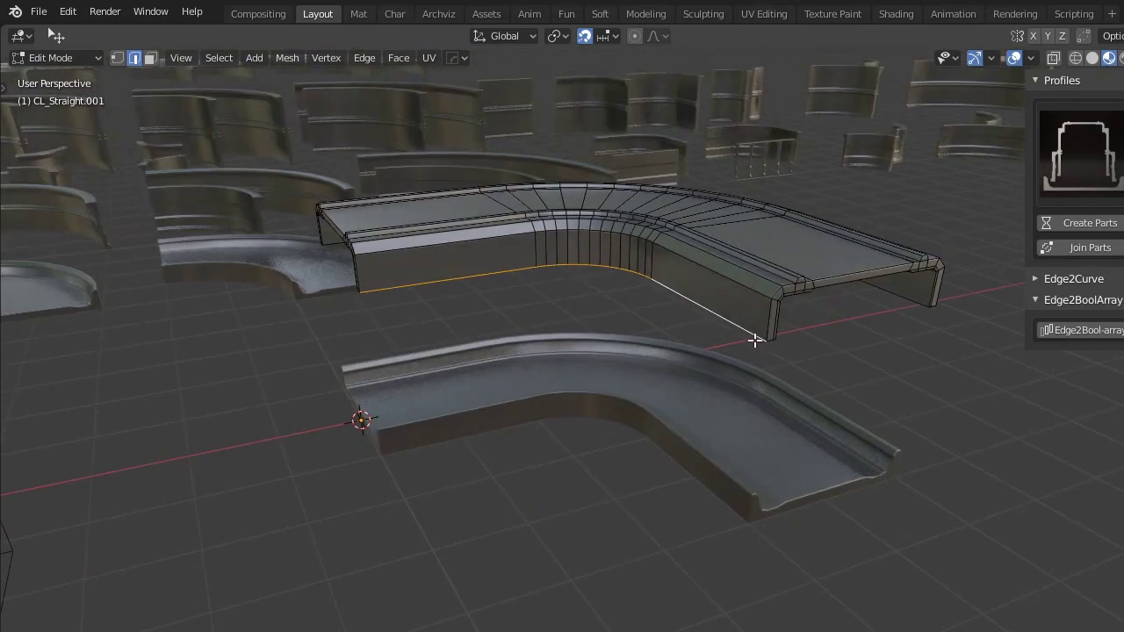
middle_drag(707, 305, 736, 318)
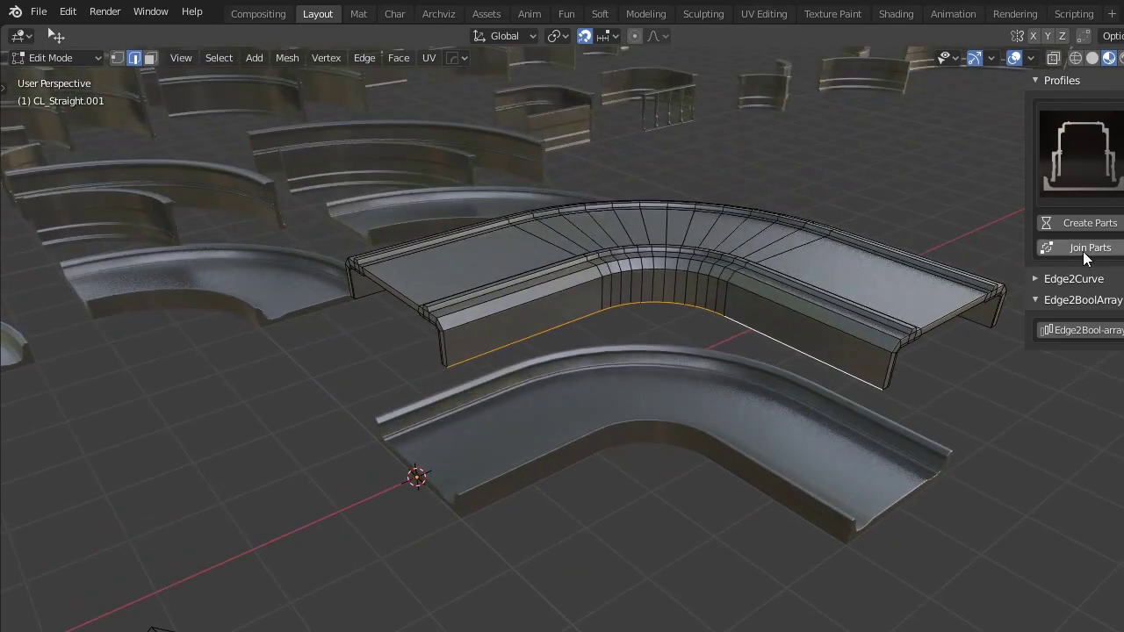
click(1060, 280)
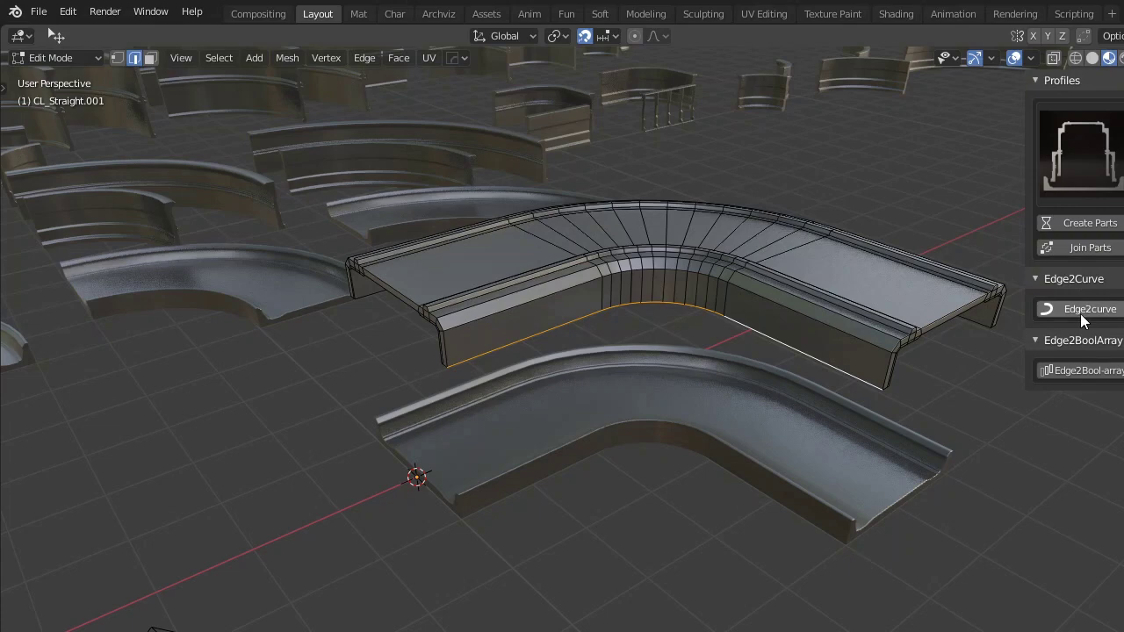
click(1086, 311)
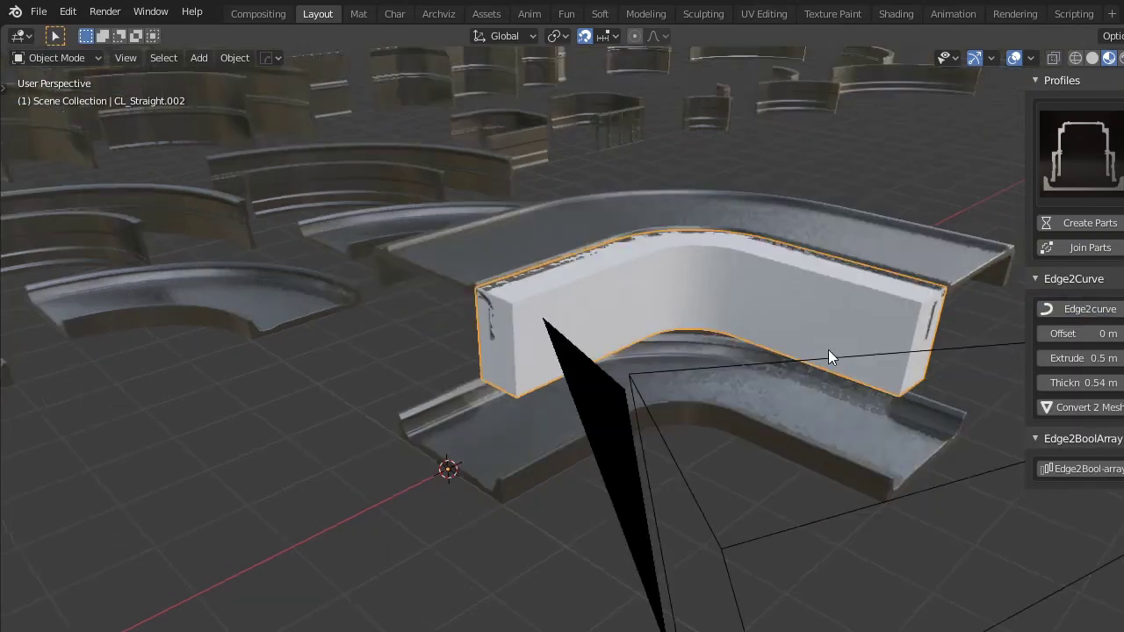
Step: Set the generated wall's thickness to 0.095 m, its offset to -0.051 m and its extrusion to 0.76 m
middle_drag(828, 350, 785, 389)
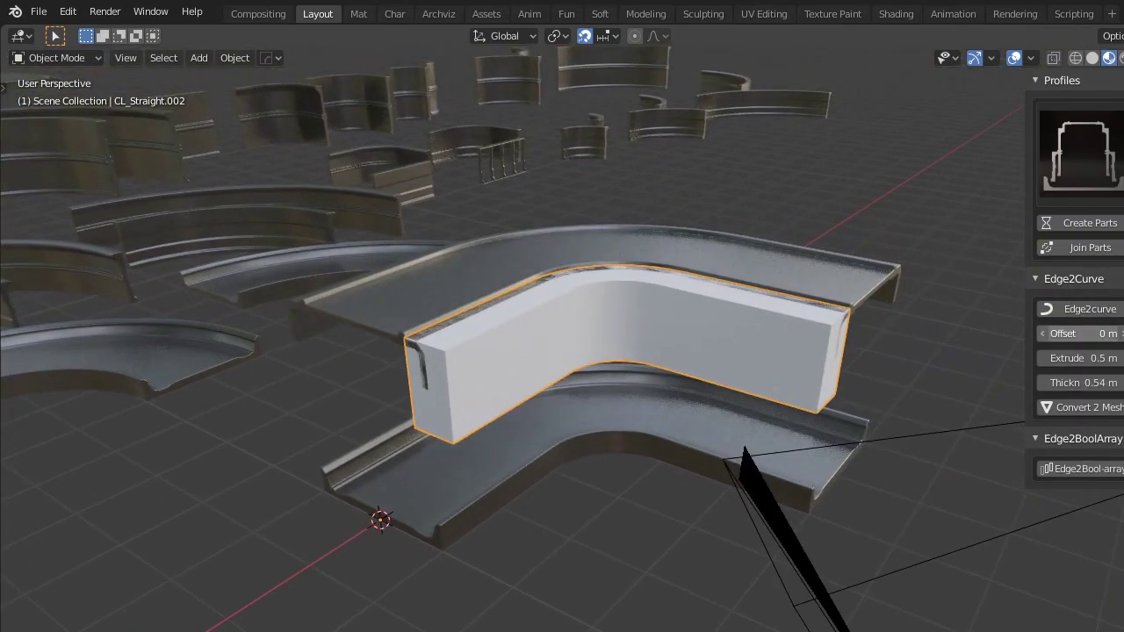
drag(1086, 333, 1078, 382)
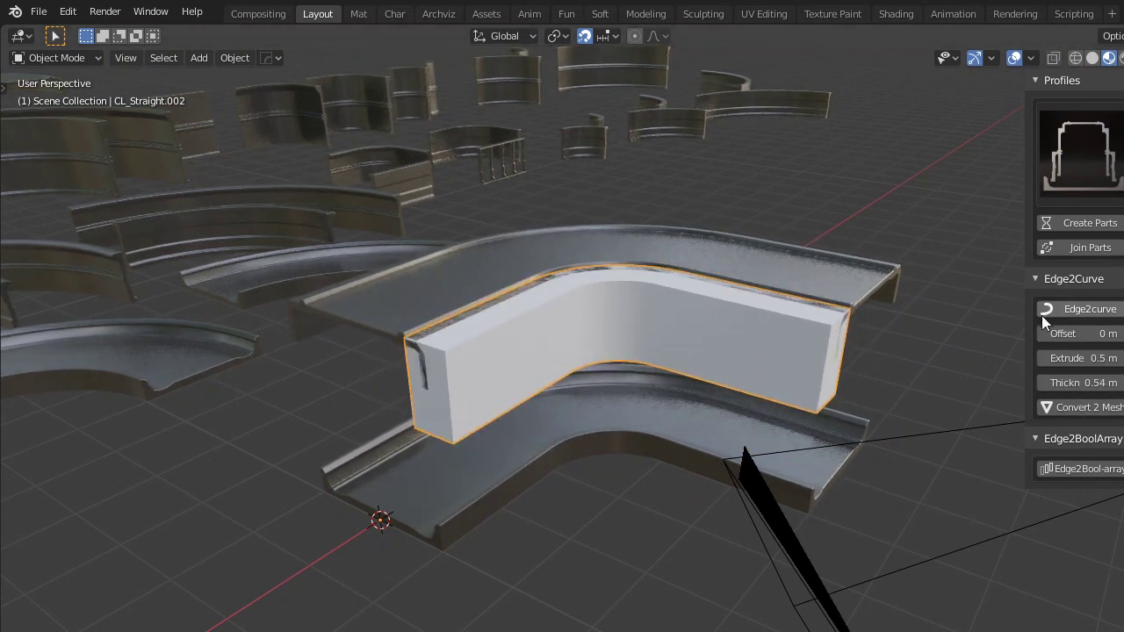
middle_drag(746, 314, 776, 321)
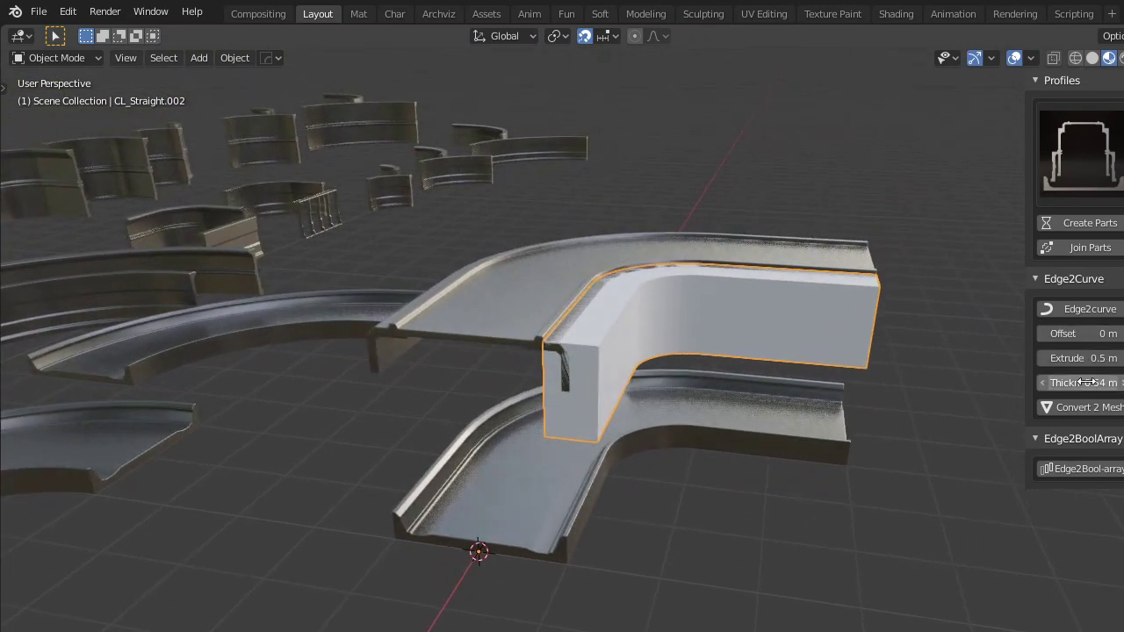
drag(1078, 382, 1043, 382)
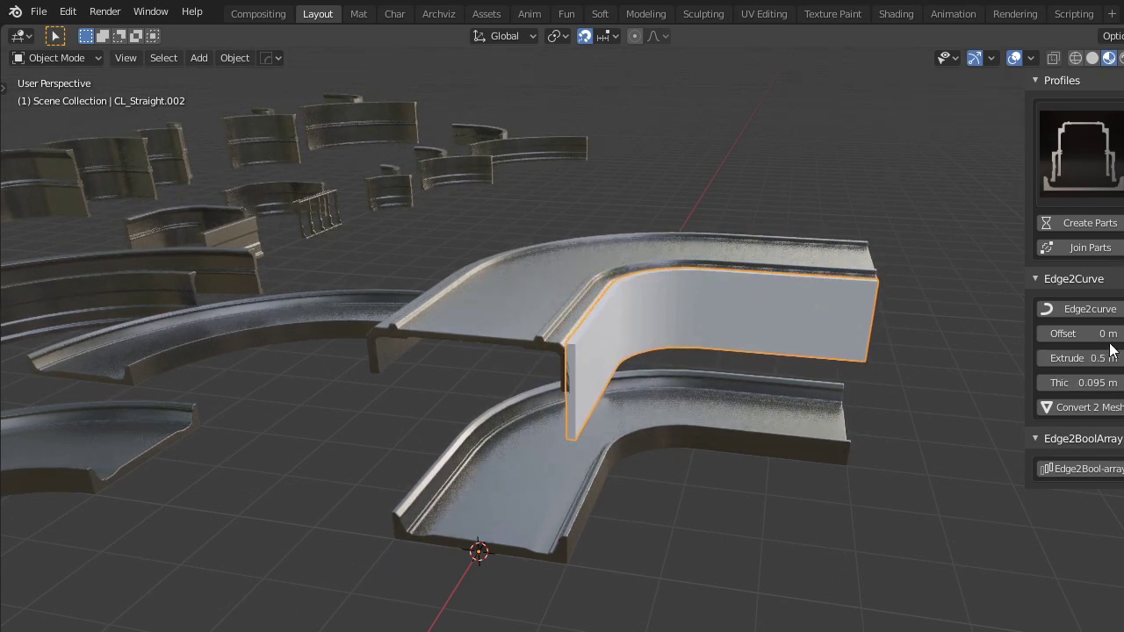
drag(1078, 332, 1059, 333)
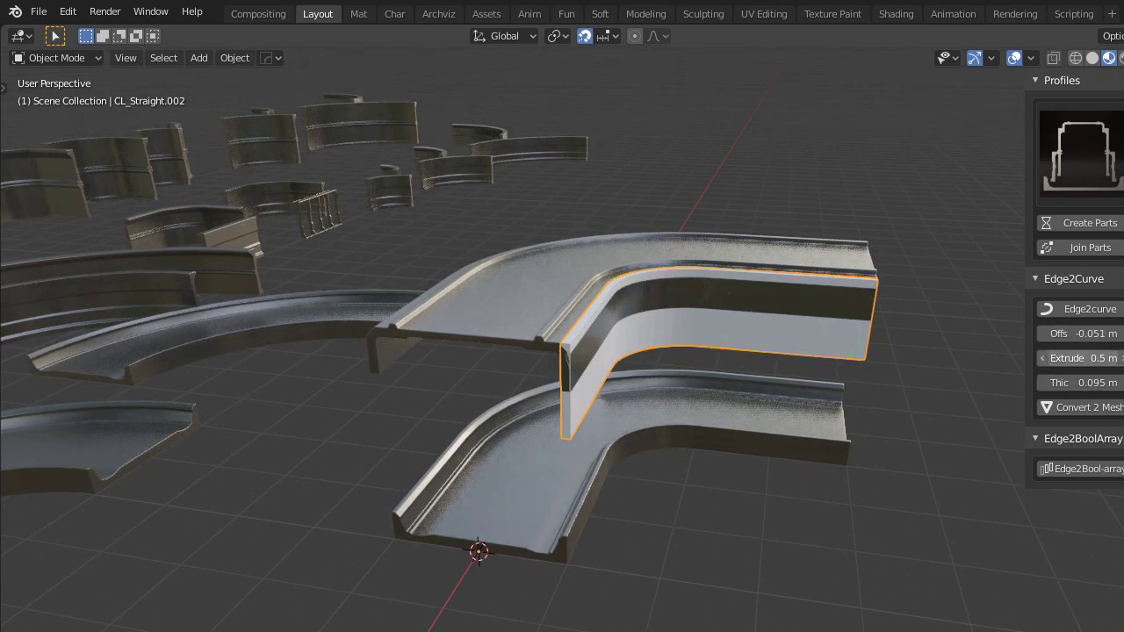
drag(1067, 358, 1078, 357)
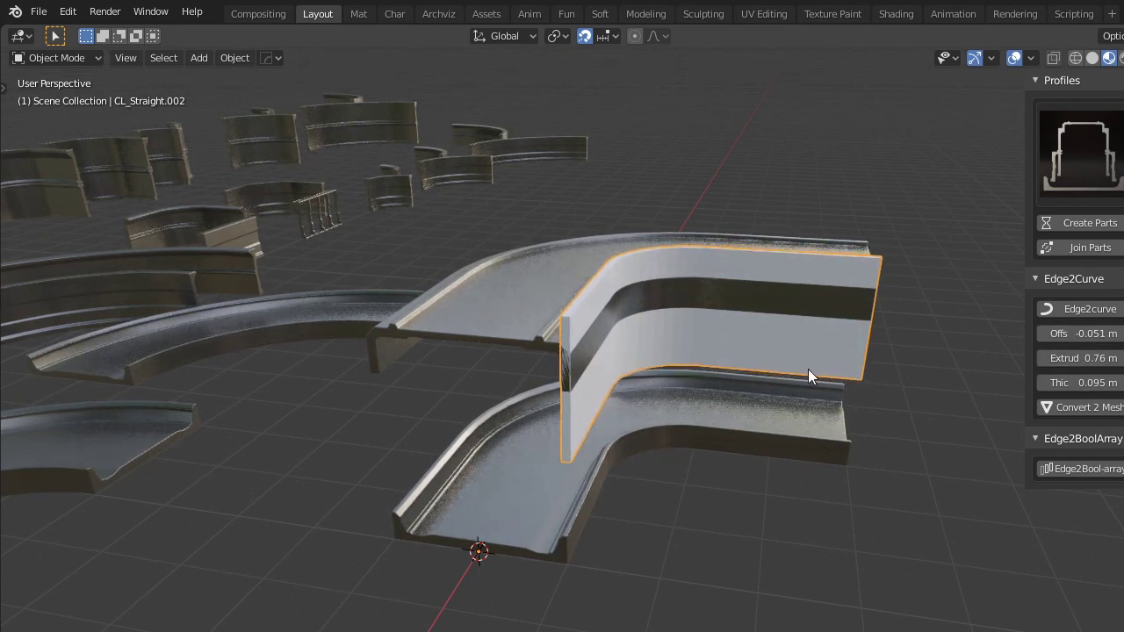
Step: Lower the generated wall along Z so it stands on the floor's inner edge beneath the ceiling
key(g)
key(z)
click(799, 415)
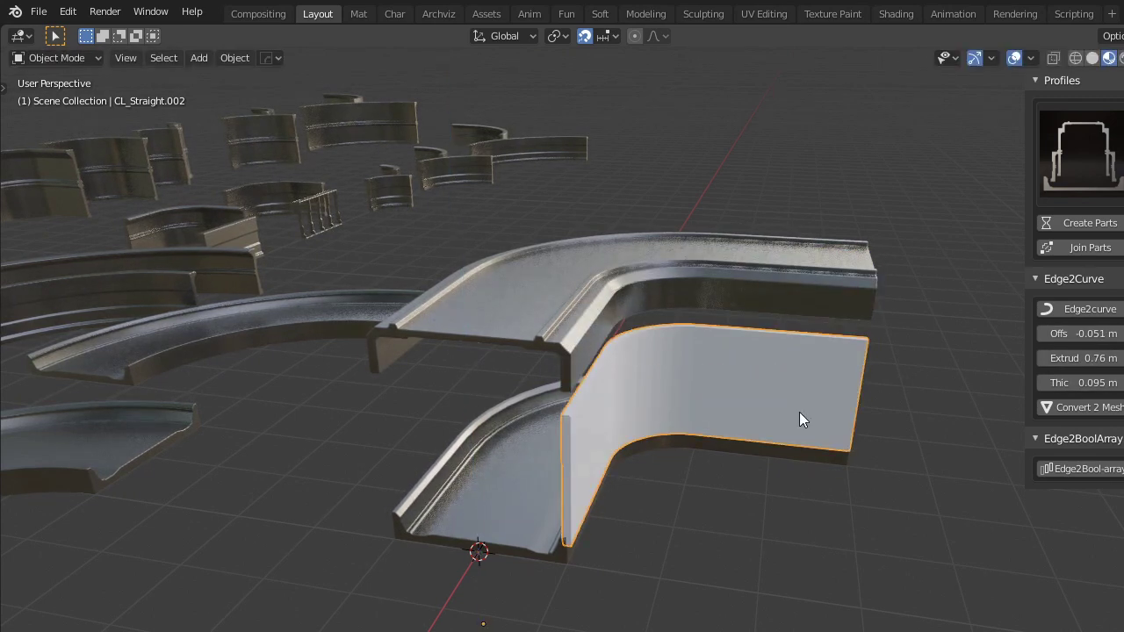
Step: Raise the generated wall about 0.12 m along Z with snapping off, and set its extrusion to 0.801 m
key(shift+Tab)
key(g)
key(z)
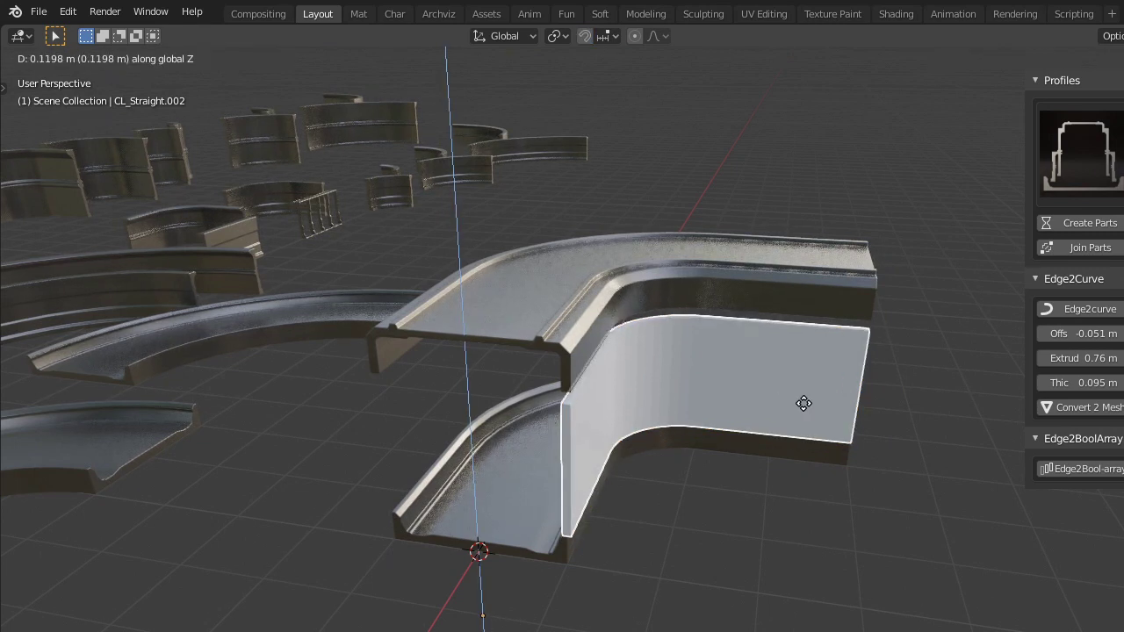
click(803, 404)
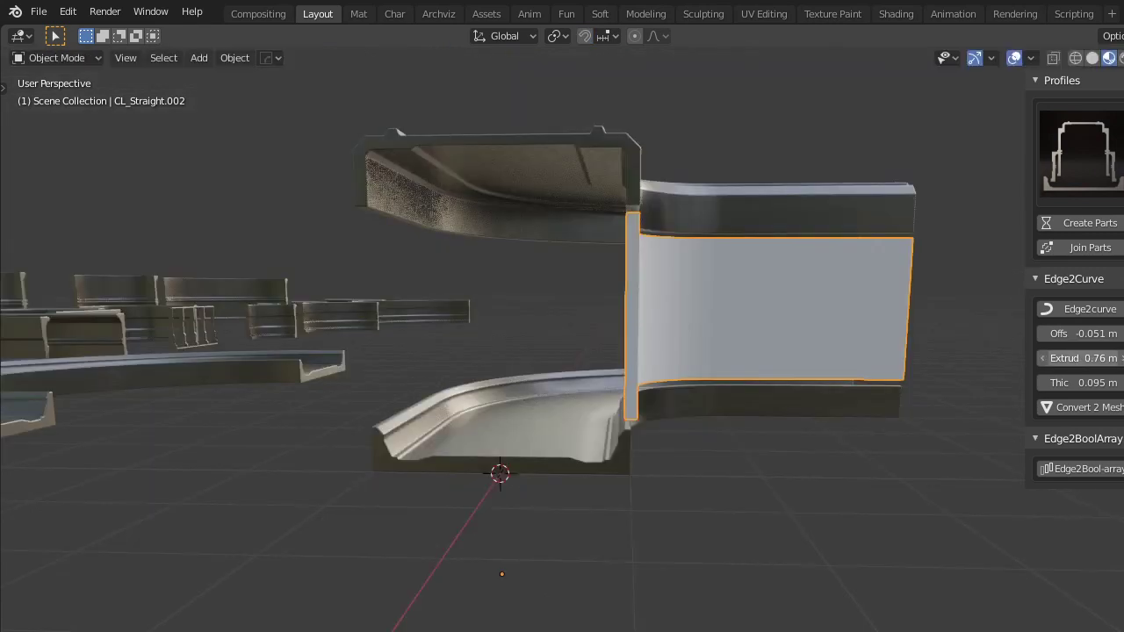
drag(1075, 358, 1088, 358)
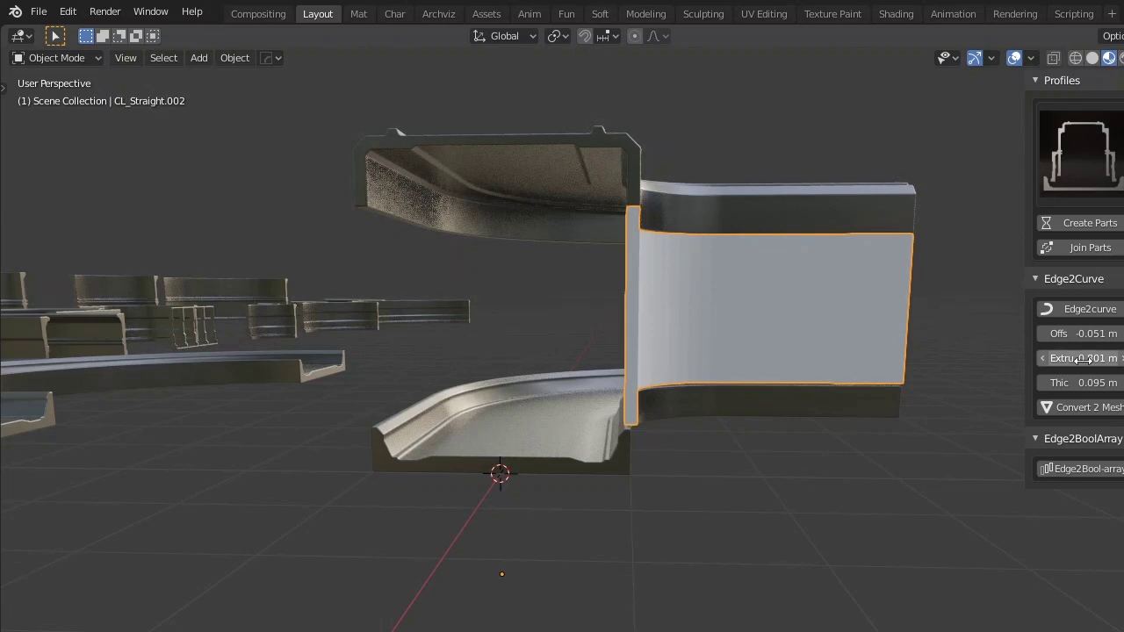
Step: Convert the wall to a mesh and link the ceiling's material to it, leaving only the wall selected
middle_drag(894, 298, 1025, 341)
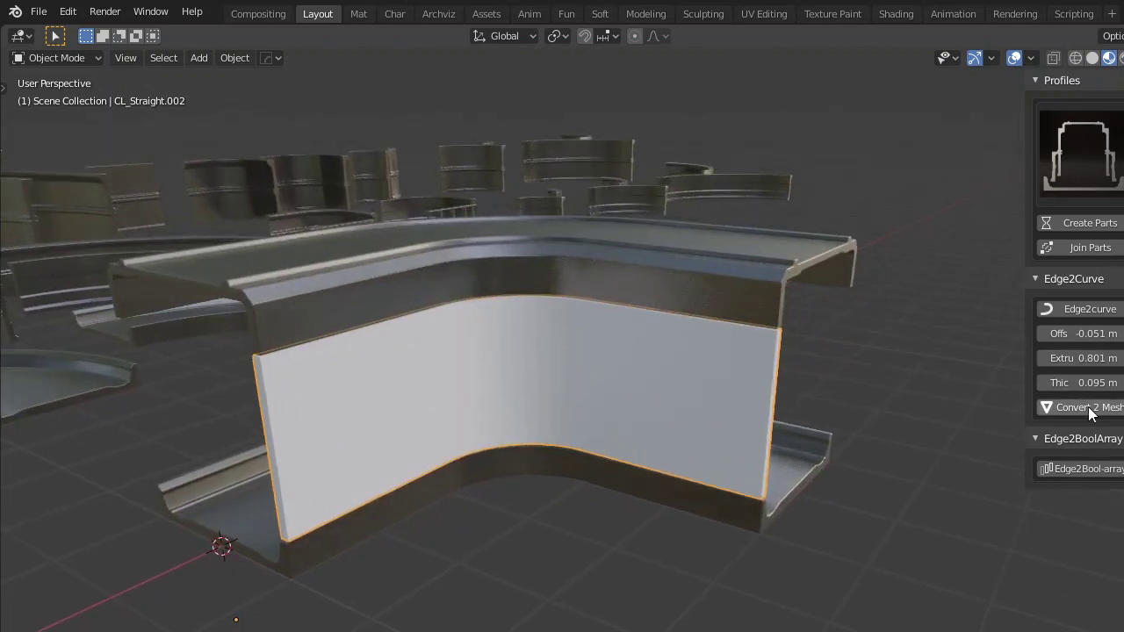
click(1053, 407)
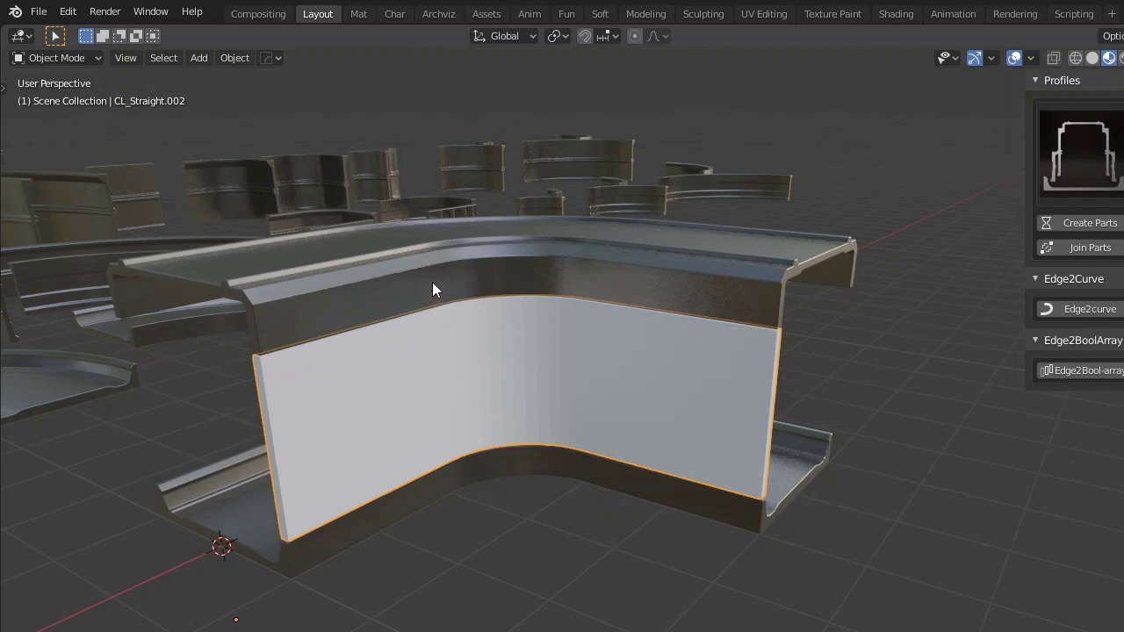
shift+click(271, 296)
key(ctrl+l)
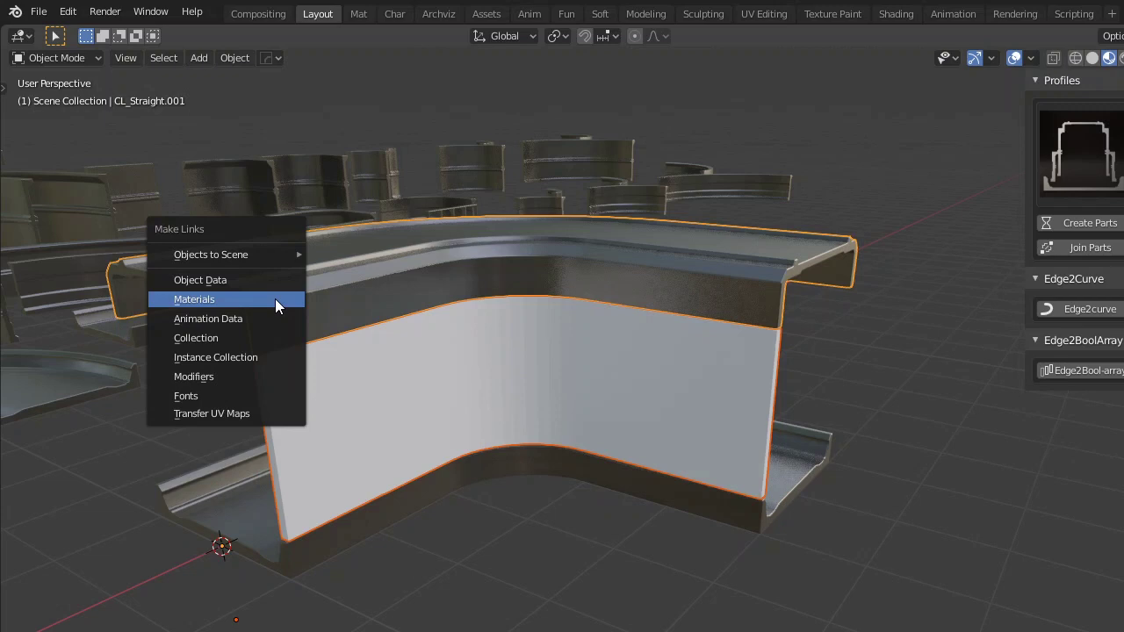
click(274, 298)
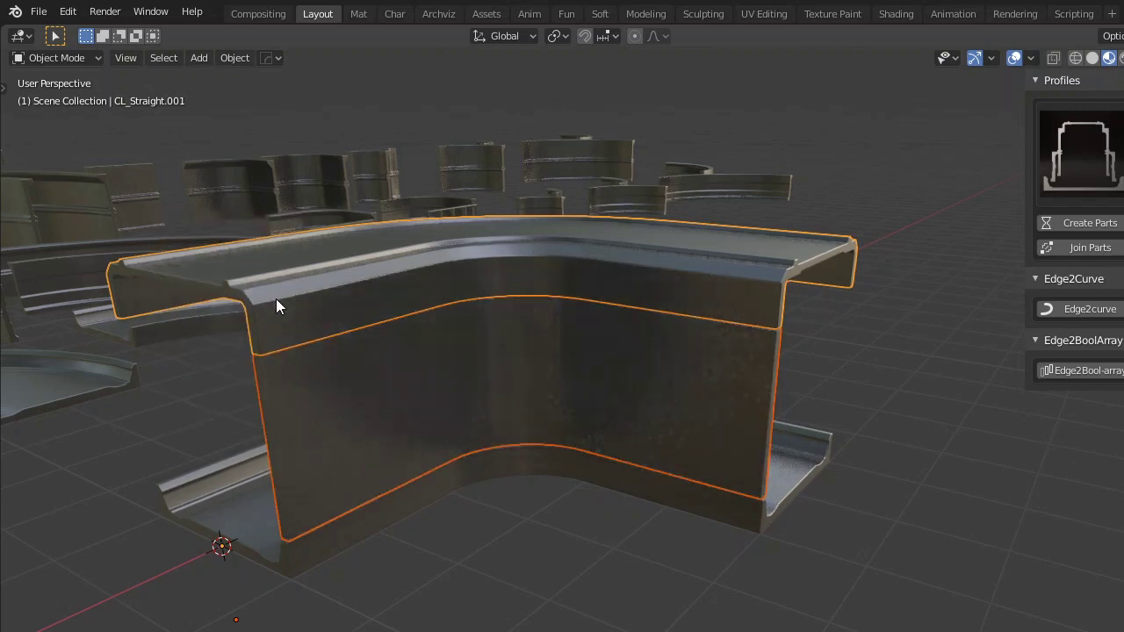
click(435, 390)
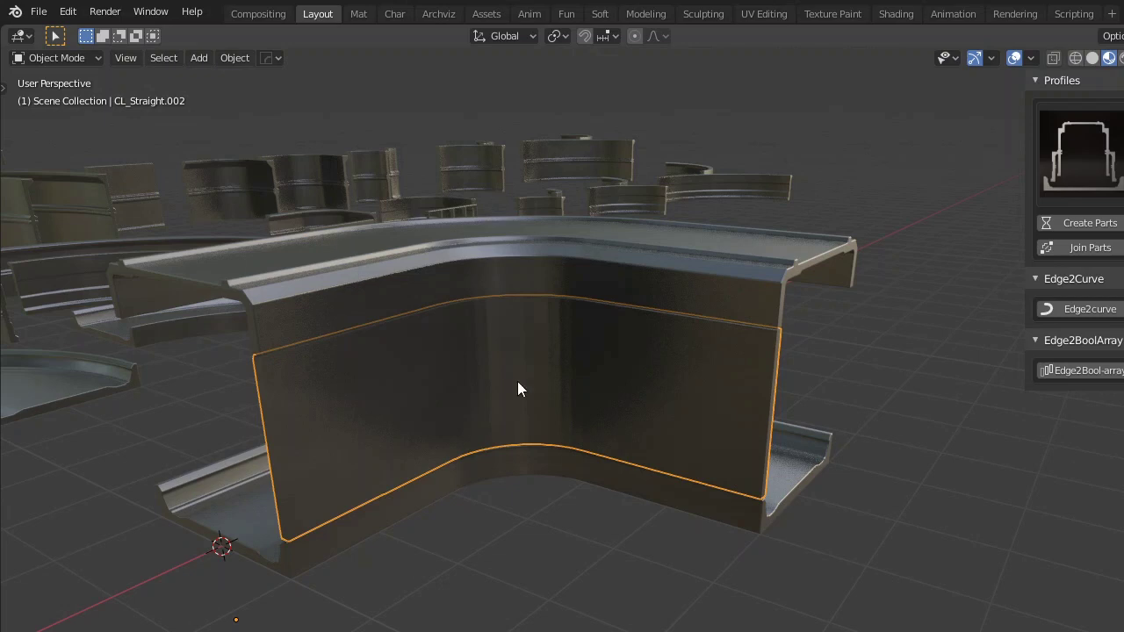
scroll(516, 378, up, 3)
middle_drag(514, 369, 635, 326)
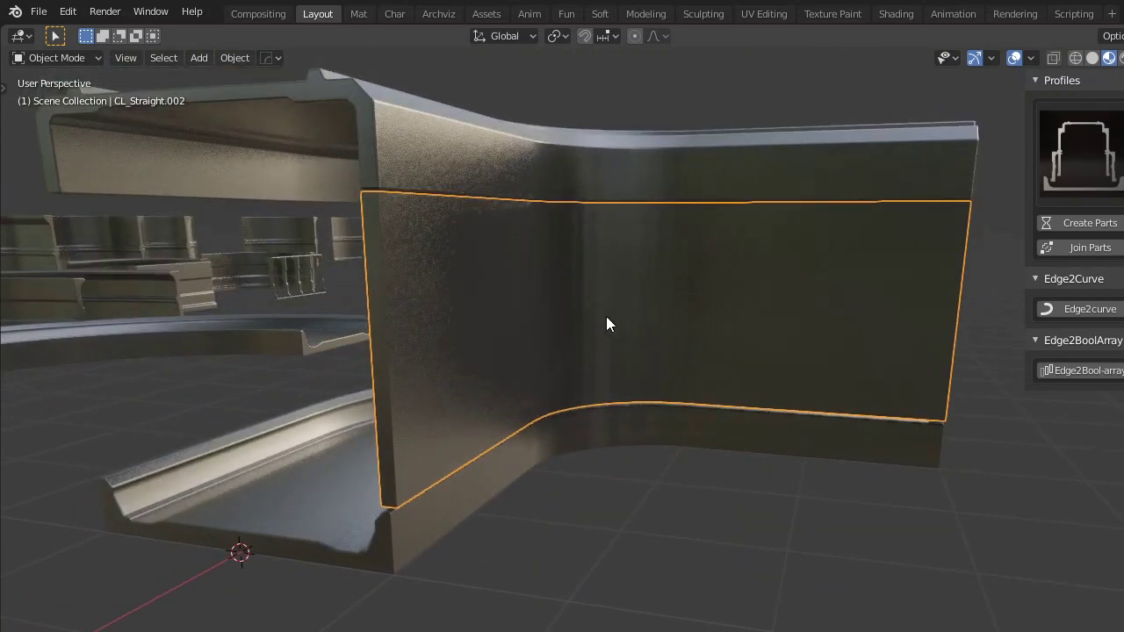
key(q)
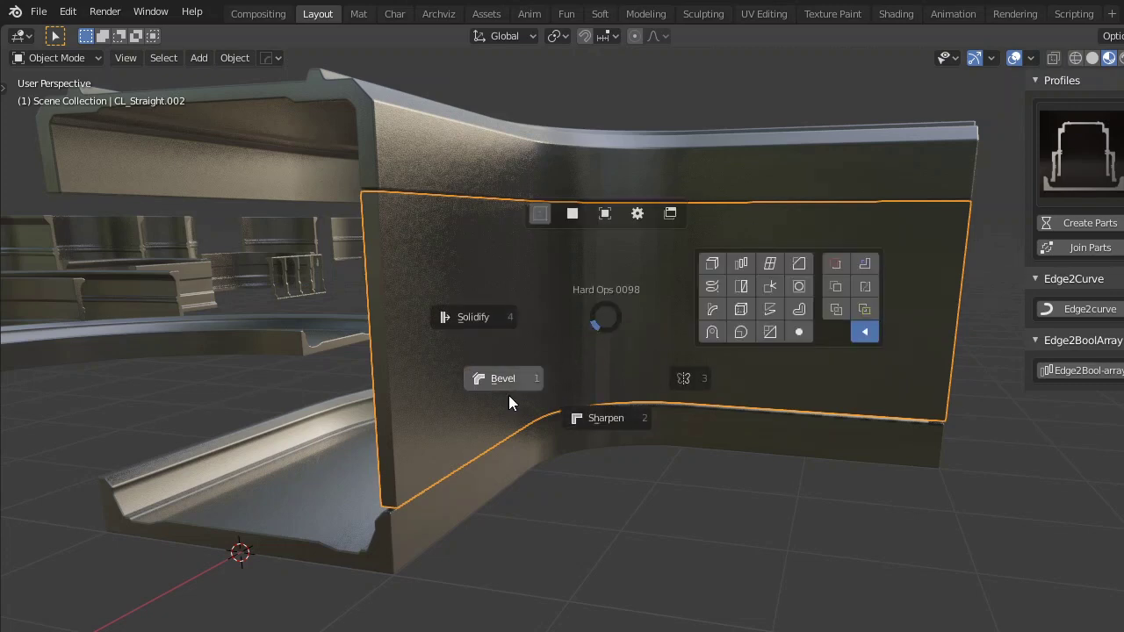
key(f)
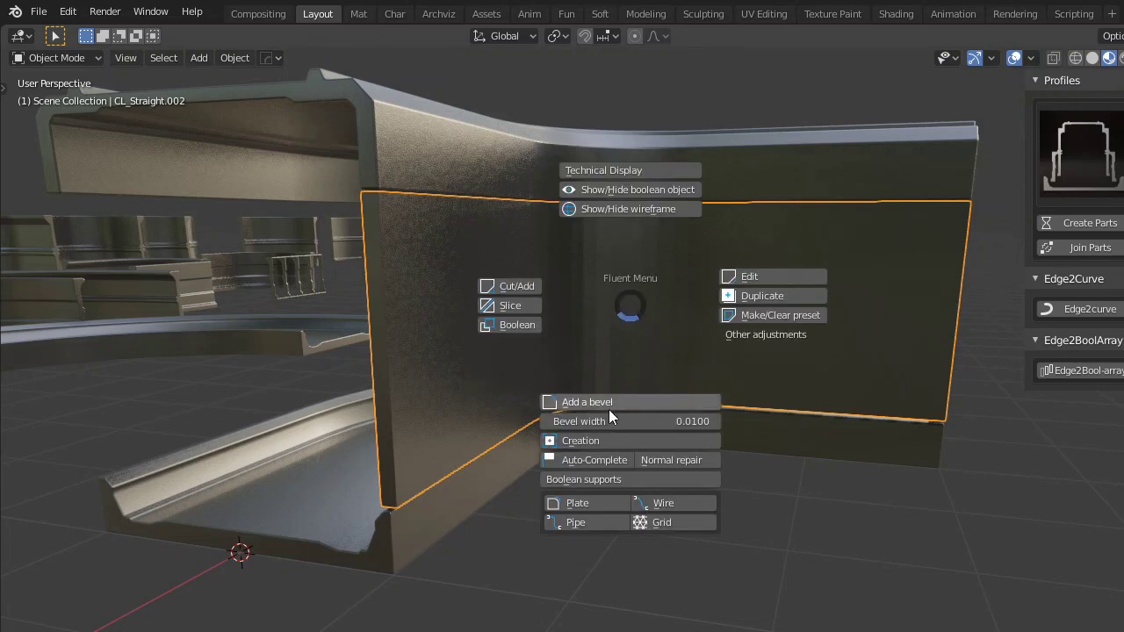
key(Escape)
middle_drag(612, 401, 590, 413)
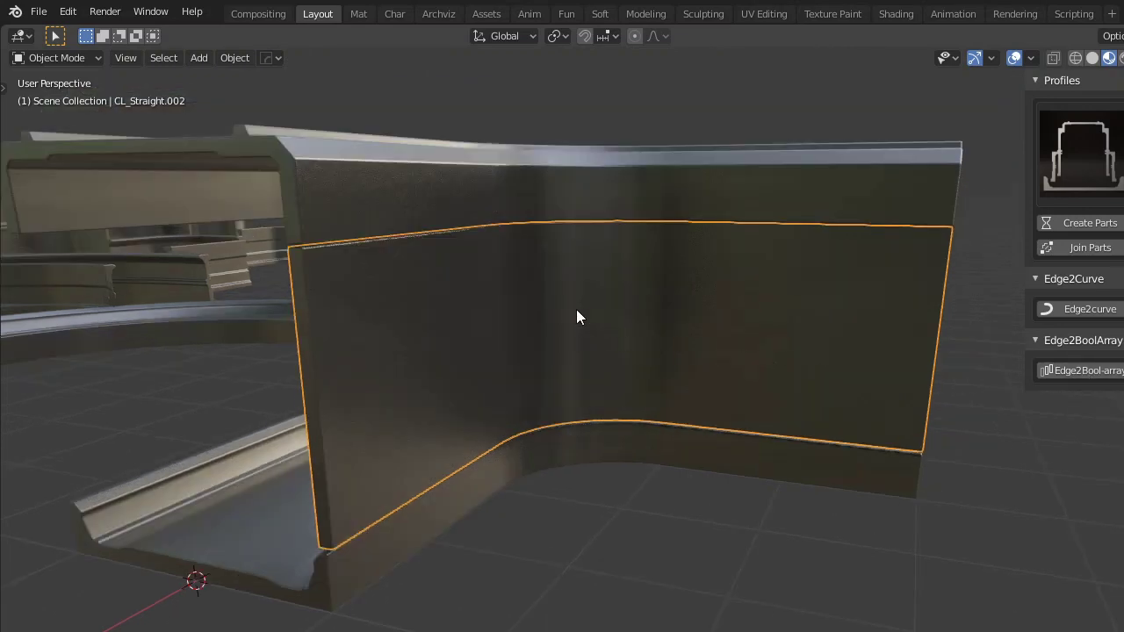
Step: Add five evenly spaced horizontal loop cuts along the full length of the wall mesh
key(Tab)
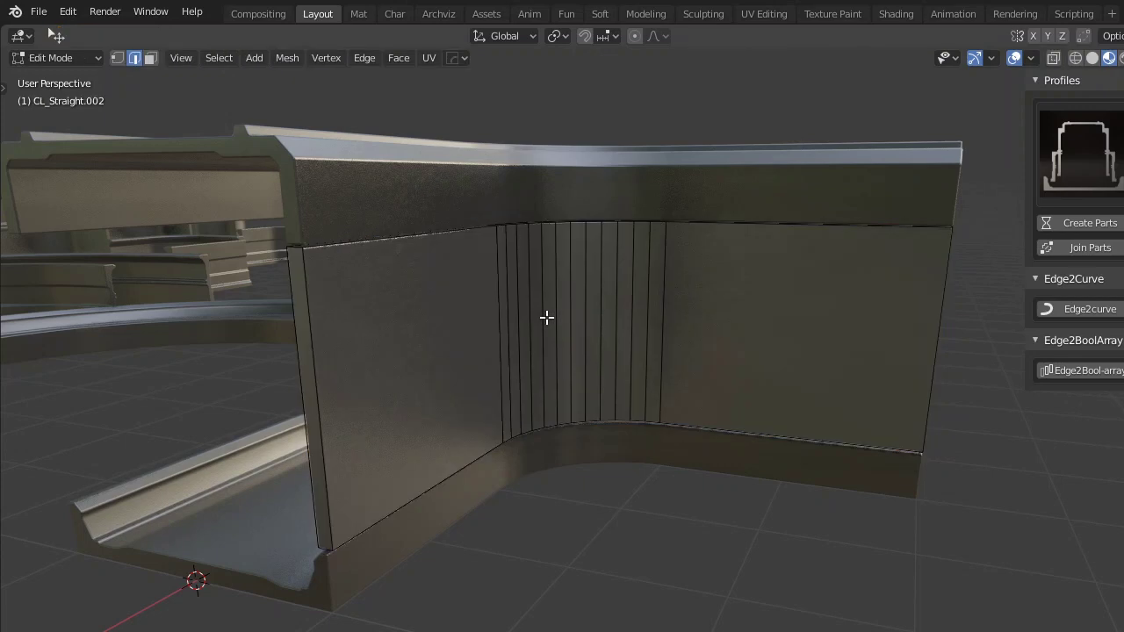
key(ctrl+r)
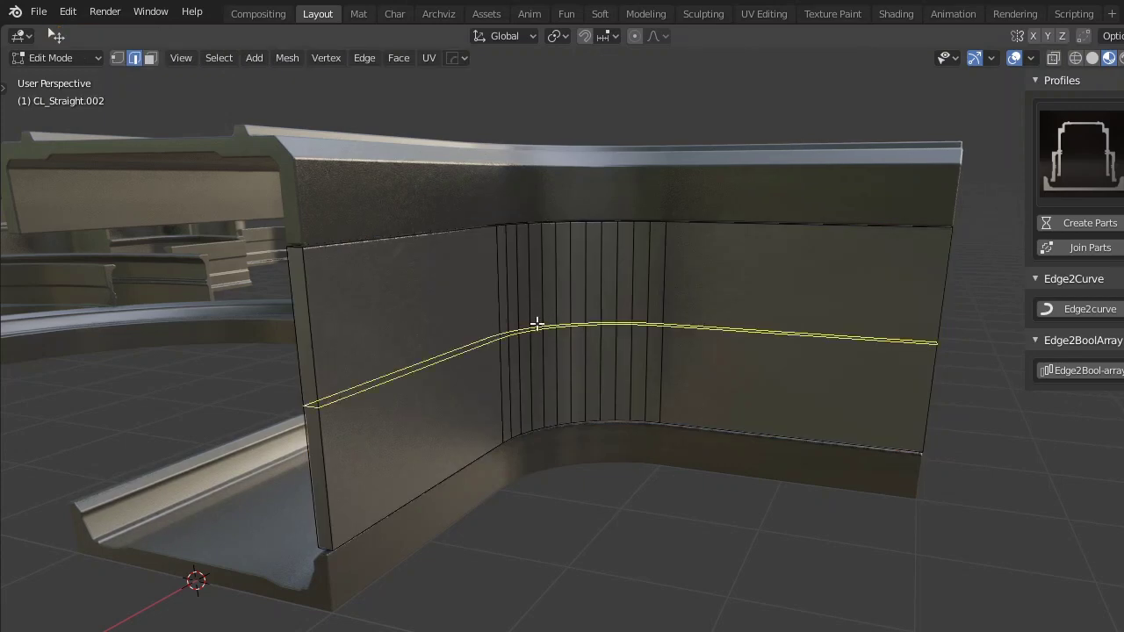
scroll(536, 321, up, 4)
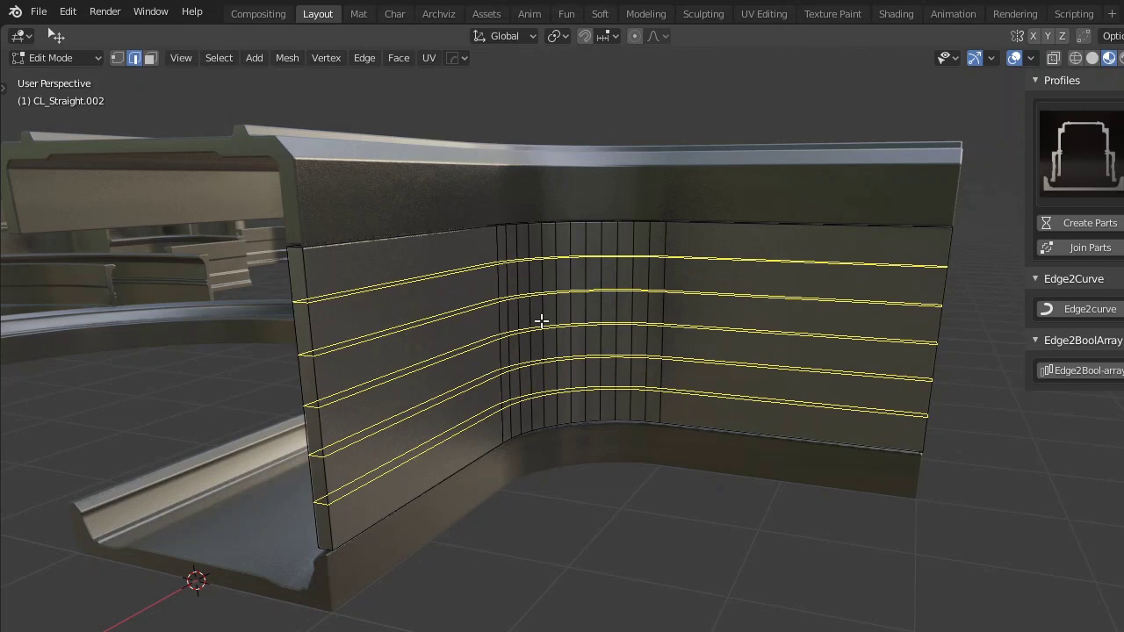
click(541, 321)
Step: Generate an Edge2Bool-array from the full middle run of horizontal edges on the wall's visible face
click(409, 369)
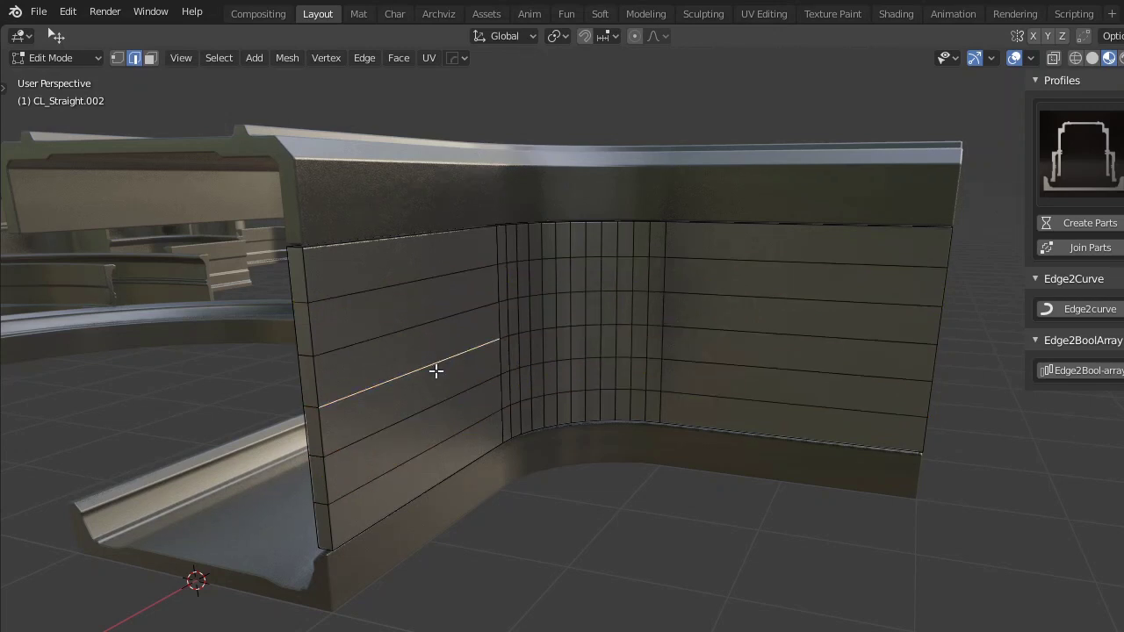
alt+click(819, 337)
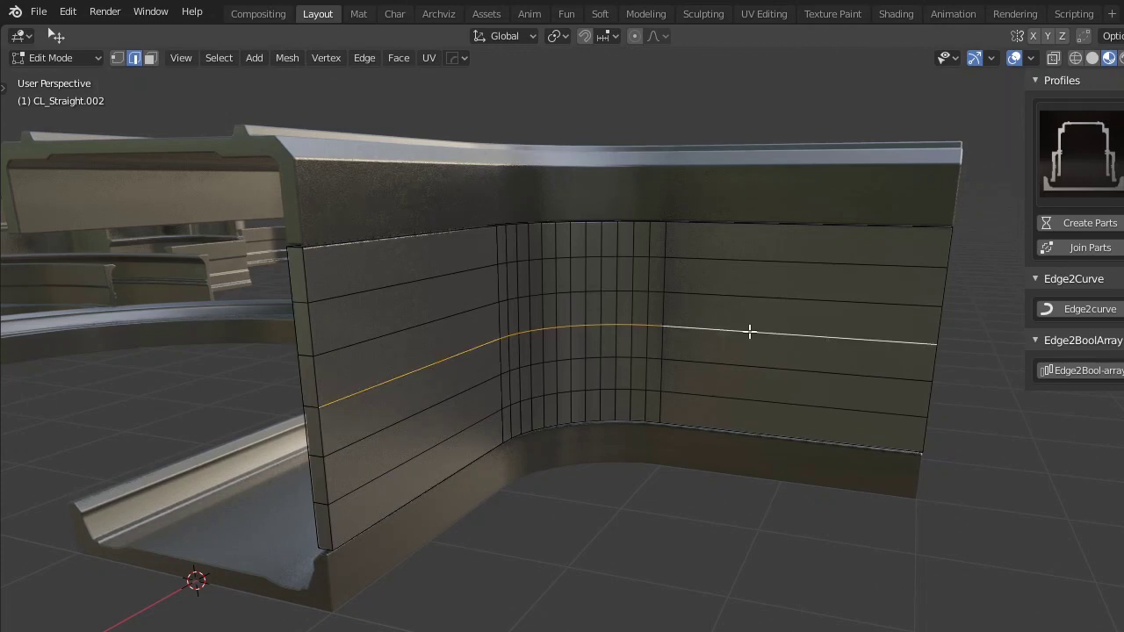
click(1078, 369)
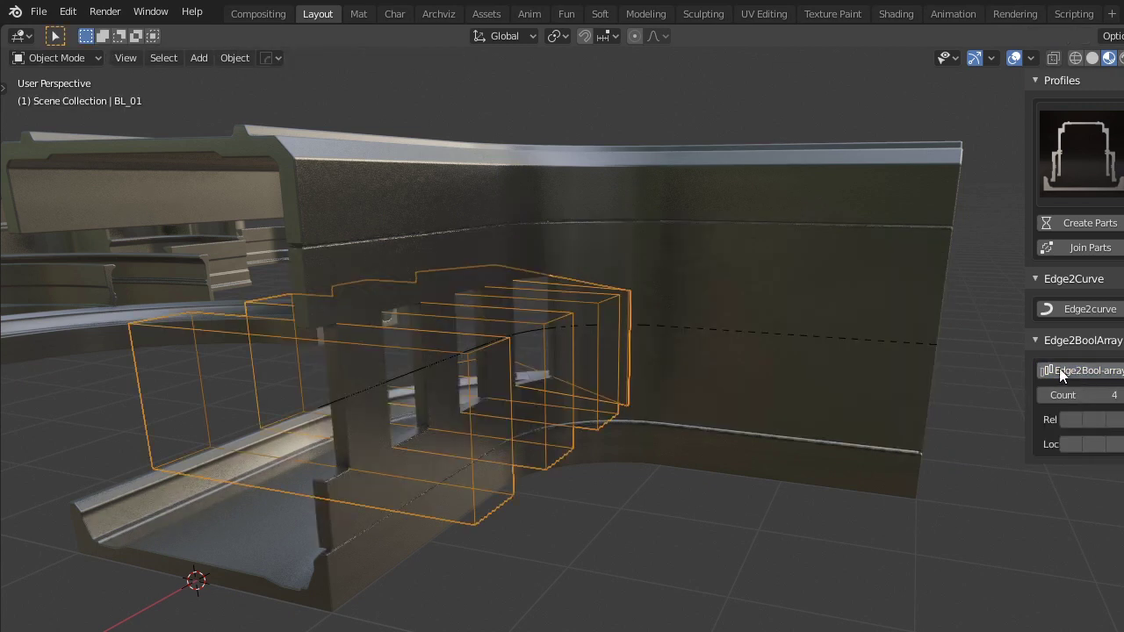
Step: Scale the boolean cutter's mesh down along Y into roughly cubic blocks that cut separate window openings around the bend
middle_drag(828, 337, 350, 514)
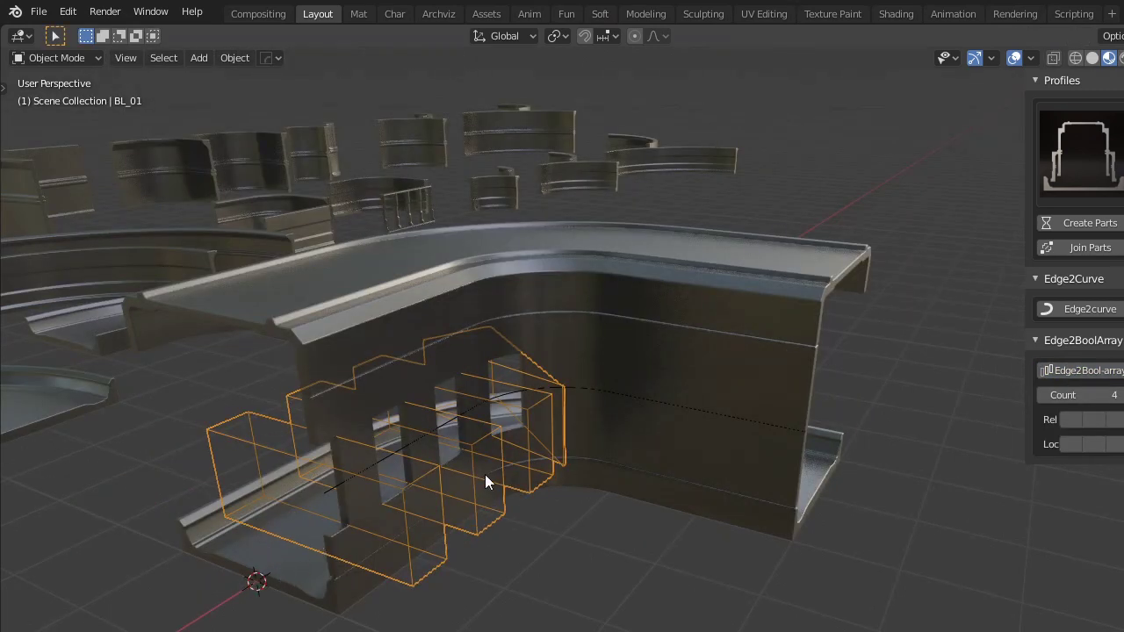
middle_drag(328, 567, 494, 482)
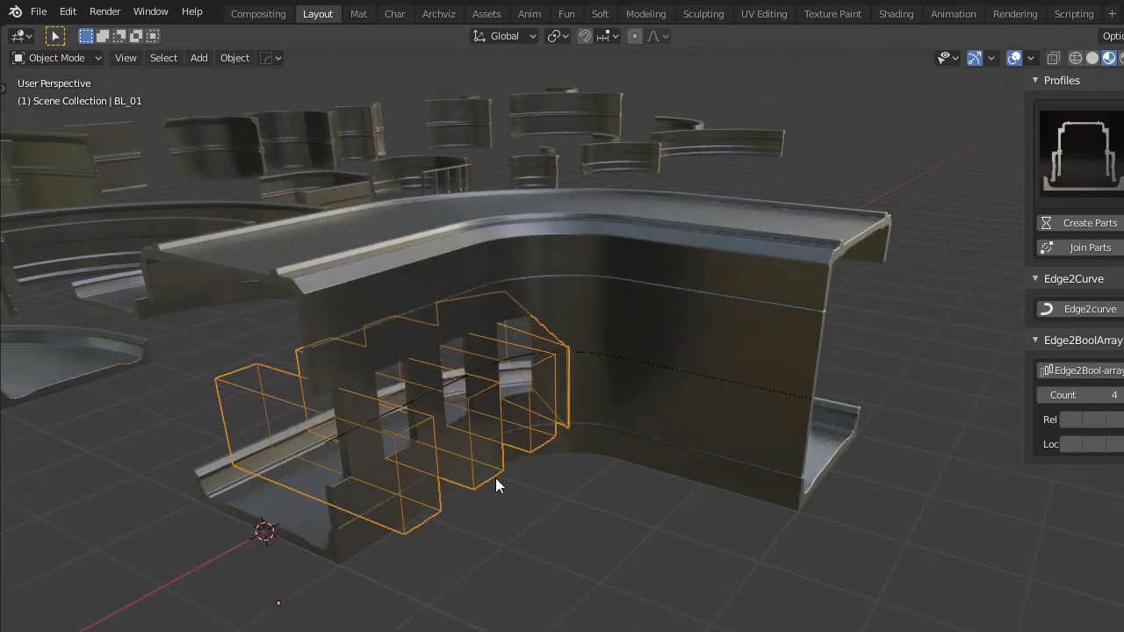
key(Tab)
key(s)
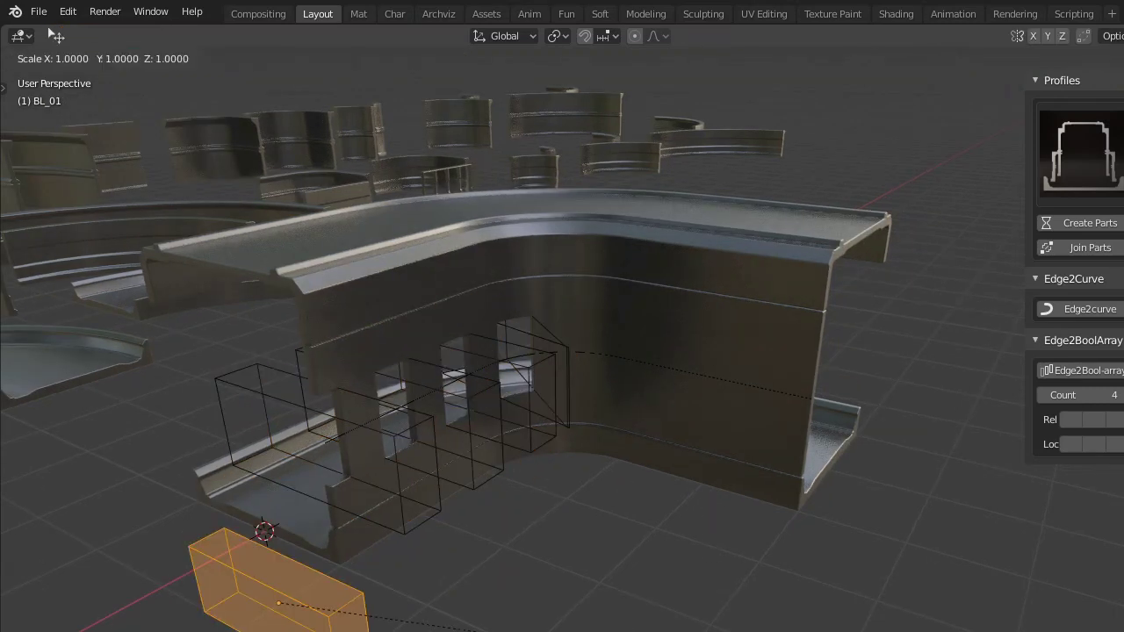
key(y)
click(416, 547)
key(Tab)
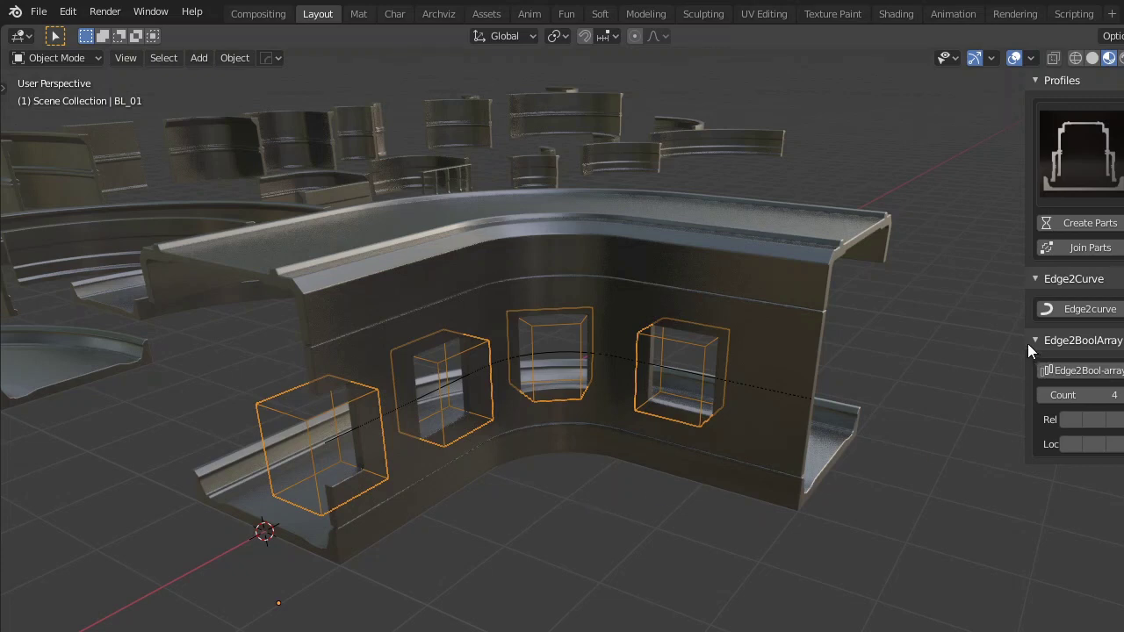
Step: Set the cutter array's first relative offset to 1.890 and its X location to 10.77 to distribute the windows
drag(1026, 343, 897, 387)
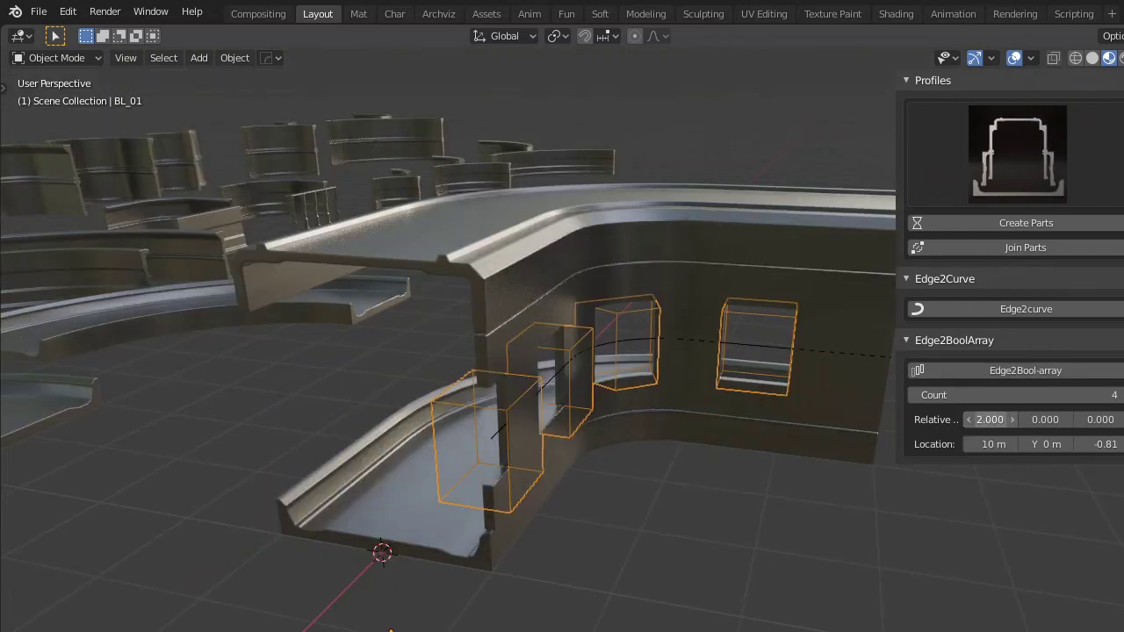
drag(988, 419, 1008, 448)
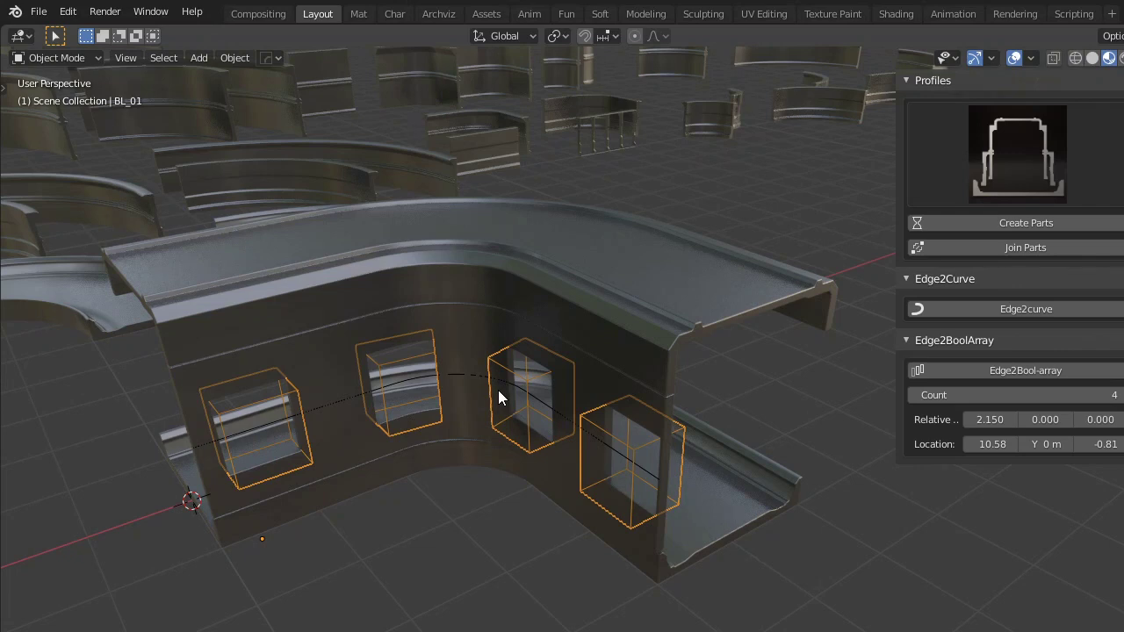
mouse_move(985, 420)
mouse_down()
mouse_move(1029, 420)
mouse_move(985, 419)
mouse_move(992, 441)
mouse_up()
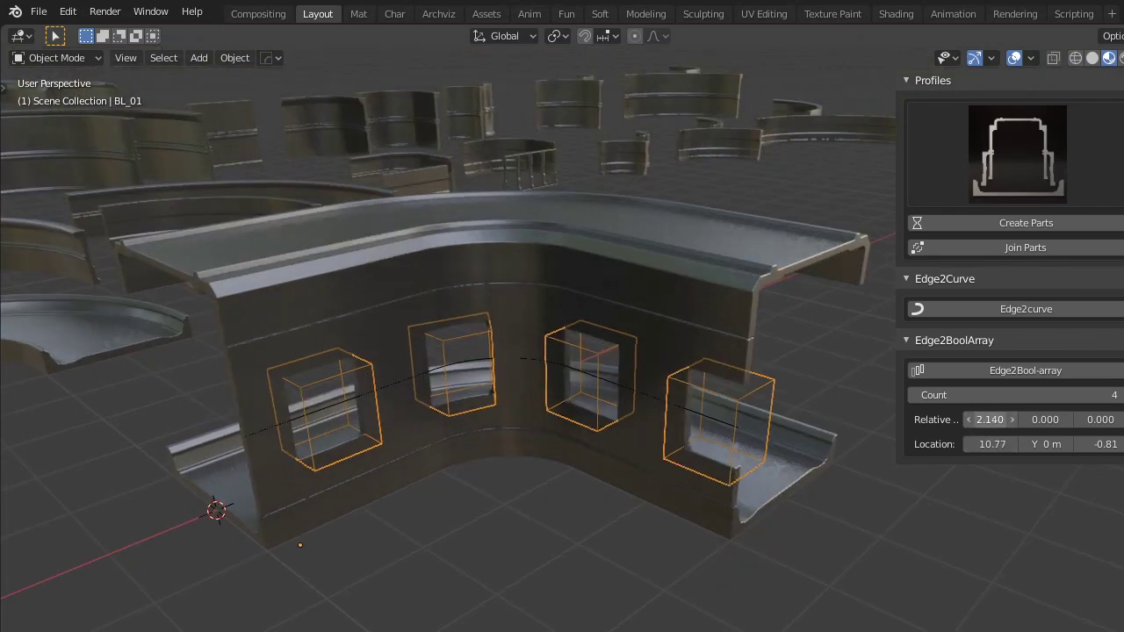
mouse_move(989, 420)
mouse_down()
mouse_move(964, 419)
mouse_move(992, 419)
mouse_up()
key(KP_7)
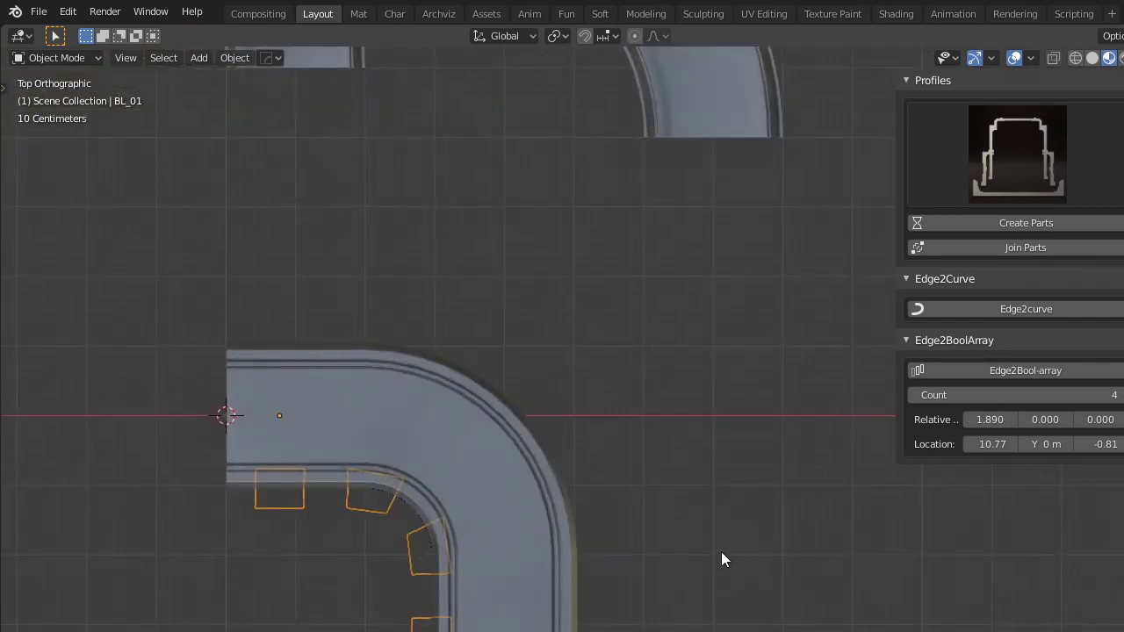
shift+middle_drag(215, 486, 291, 331)
middle_drag(645, 536, 735, 420)
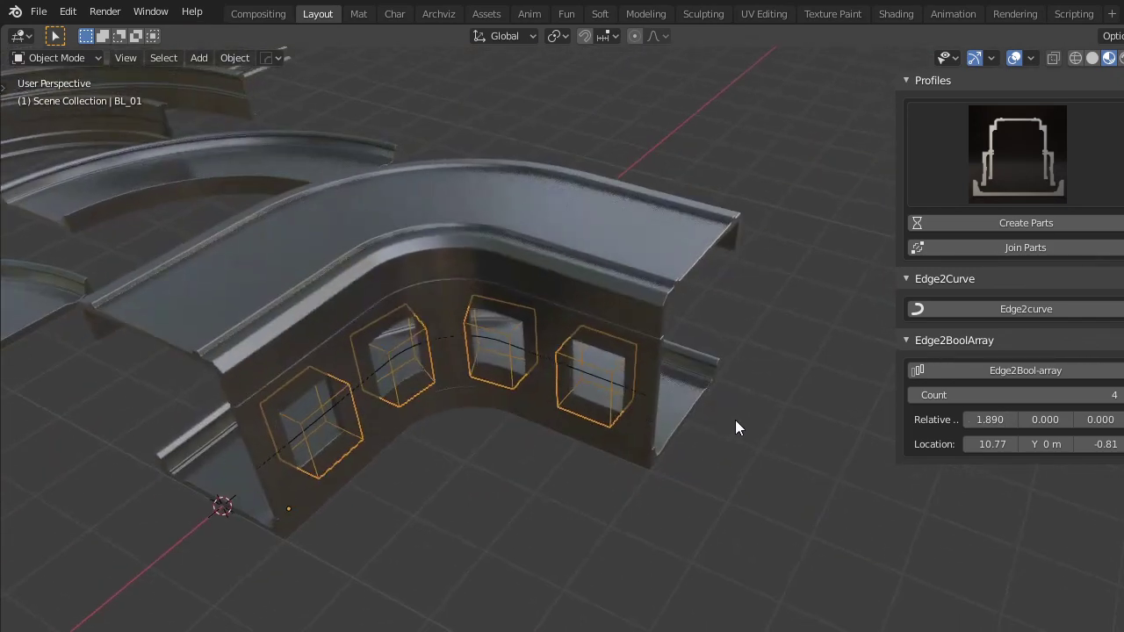
Step: Hide the boolean cutter array and delete the guide curve running across the window openings
scroll(734, 413, up, 3)
click(715, 358)
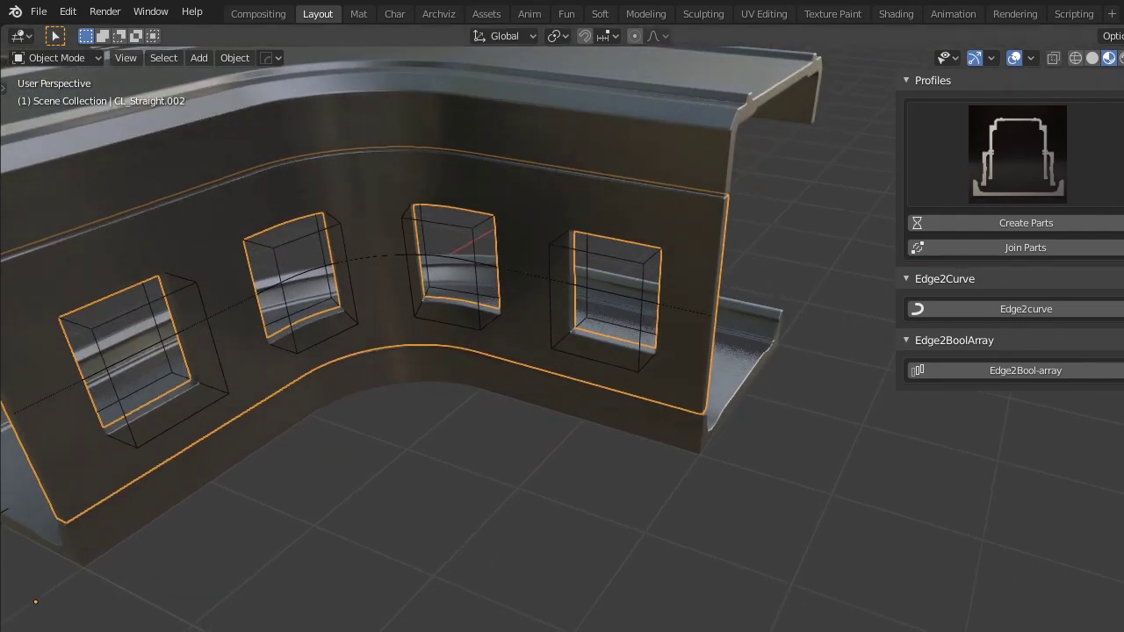
click(640, 323)
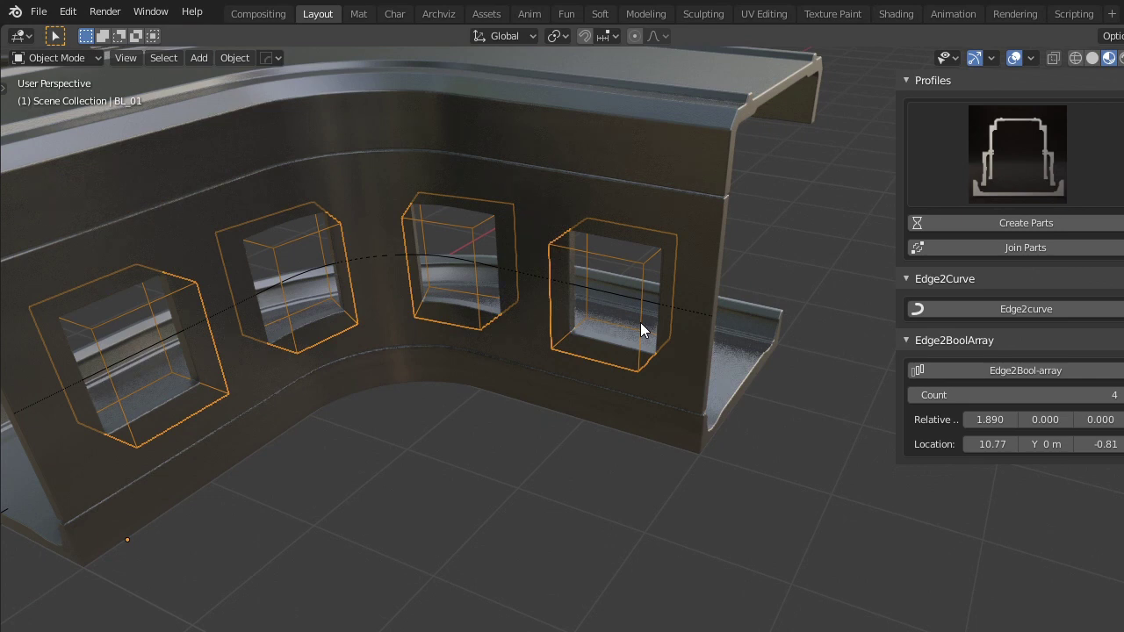
key(h)
scroll(640, 323, up, 2)
click(725, 277)
click(730, 273)
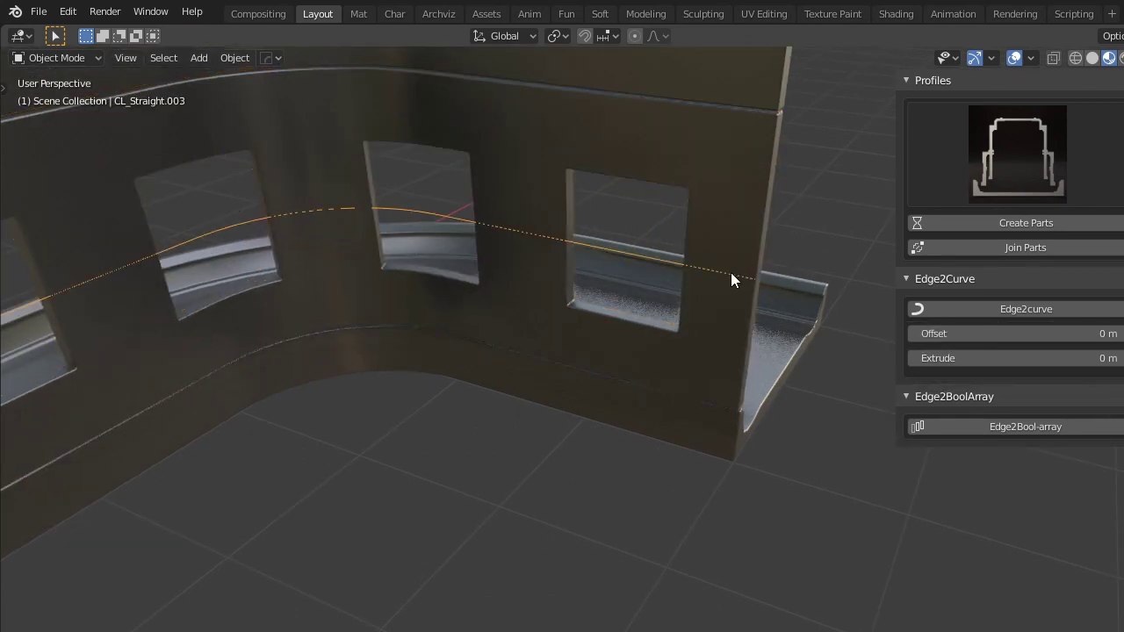
key(x)
click(728, 277)
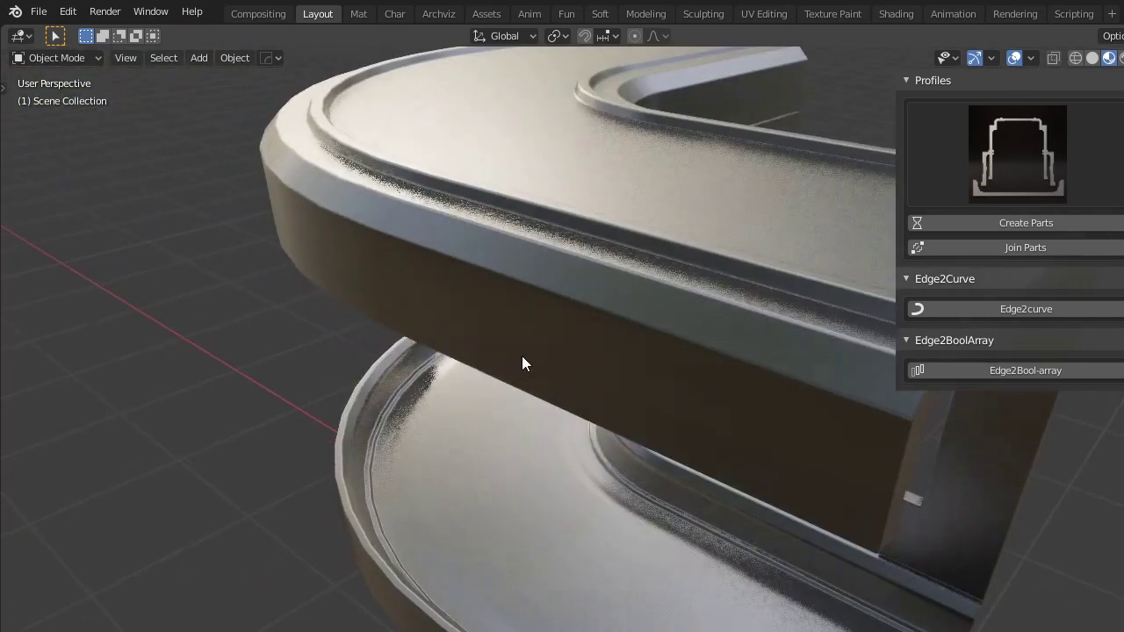
middle_drag(521, 355, 428, 351)
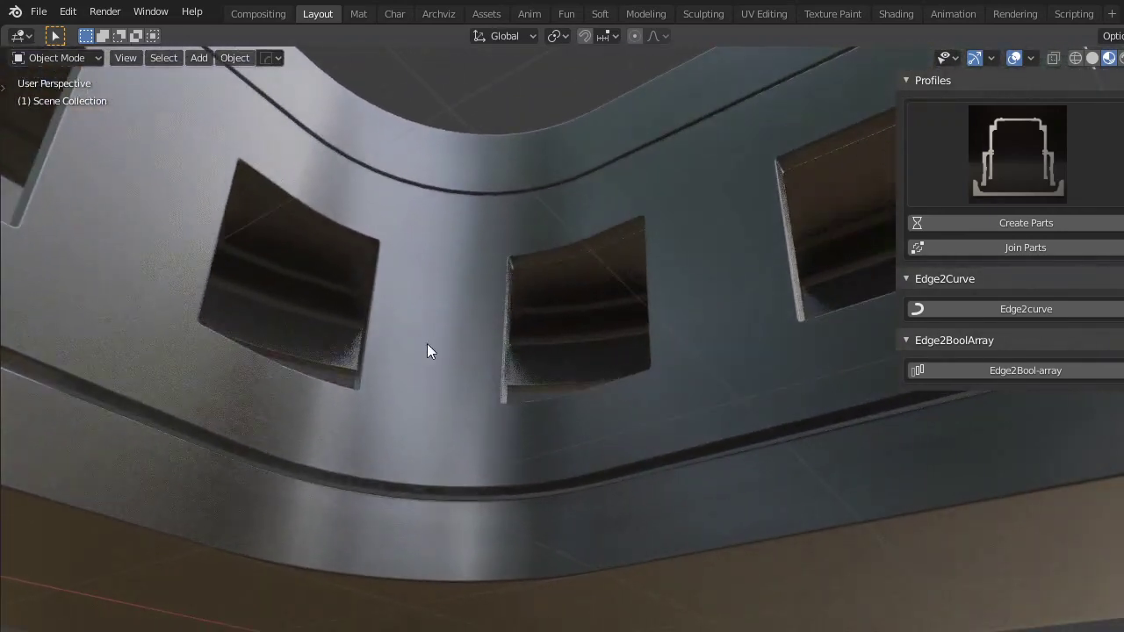
middle_drag(588, 384, 589, 546)
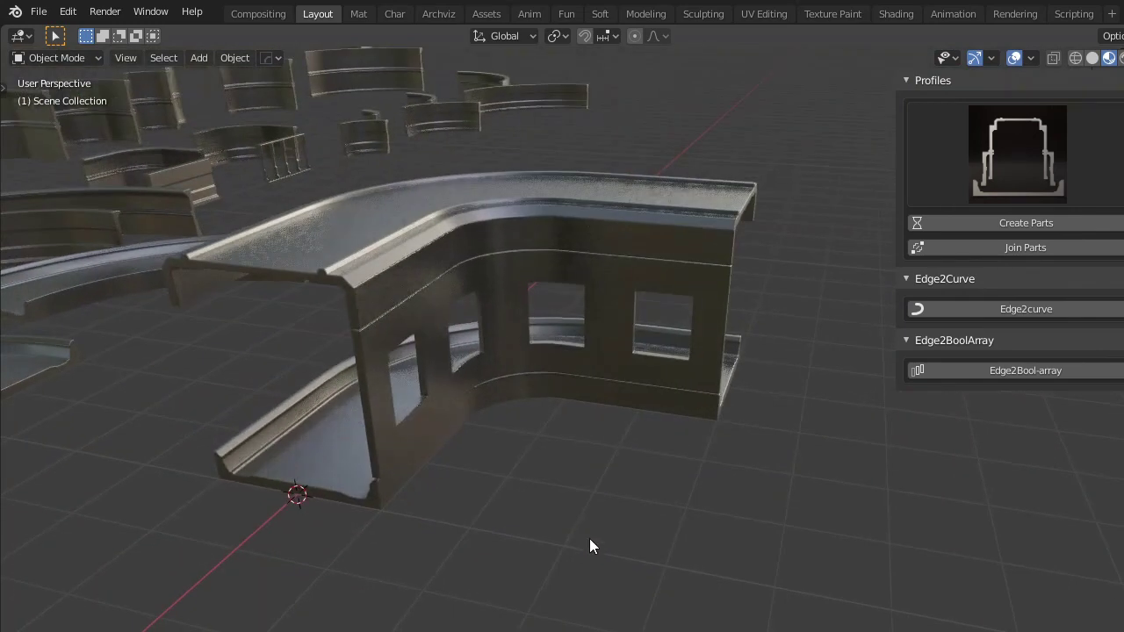
middle_drag(392, 418, 637, 387)
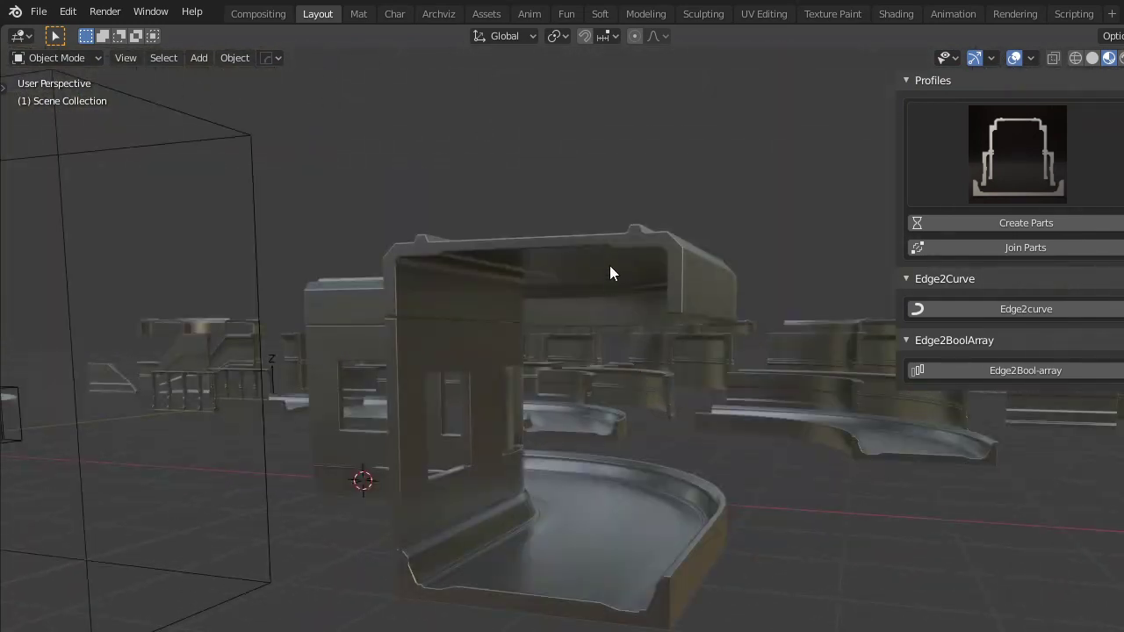
middle_drag(602, 289, 627, 289)
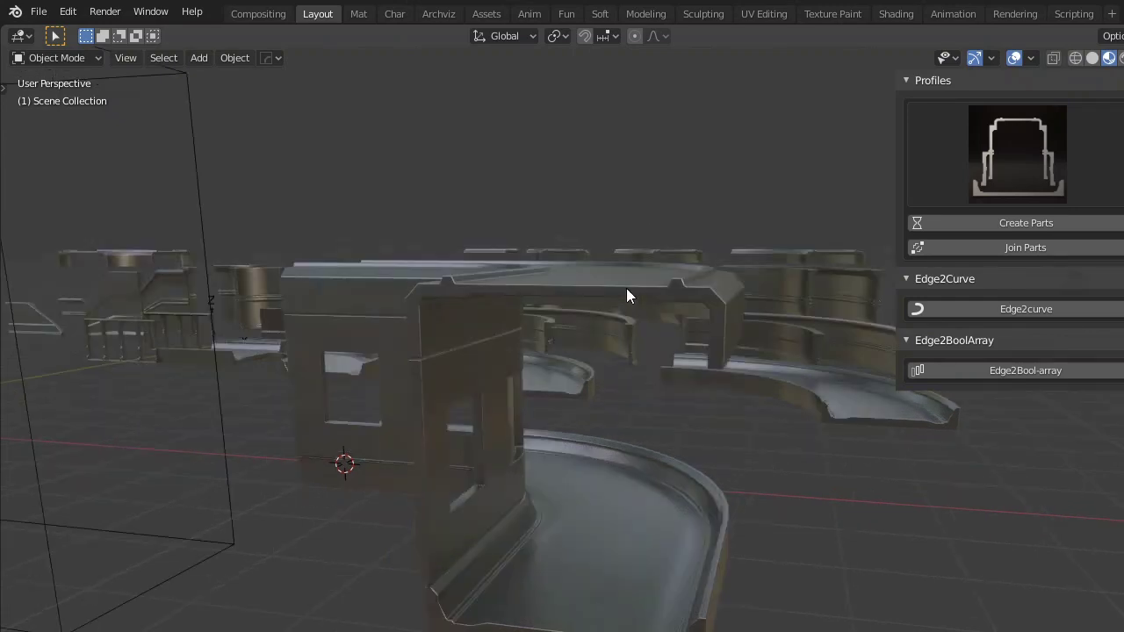
Step: Add three evenly spaced loop cuts running lengthwise through the flat middle of the curved ceiling piece
click(574, 304)
key(Tab)
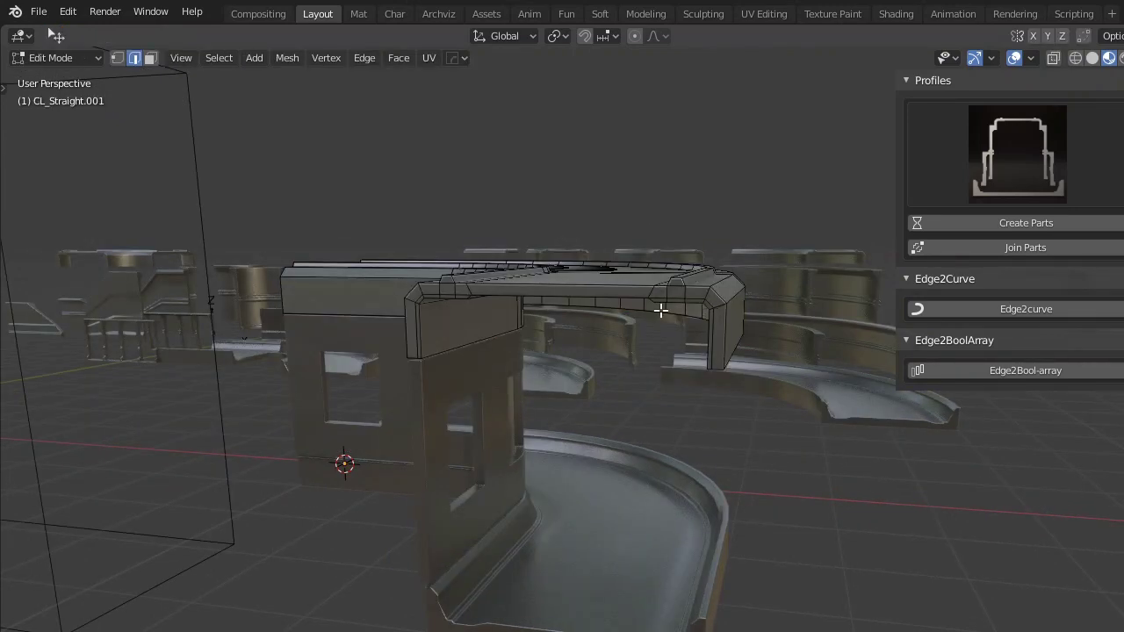
middle_drag(659, 311, 630, 321)
key(ctrl+r)
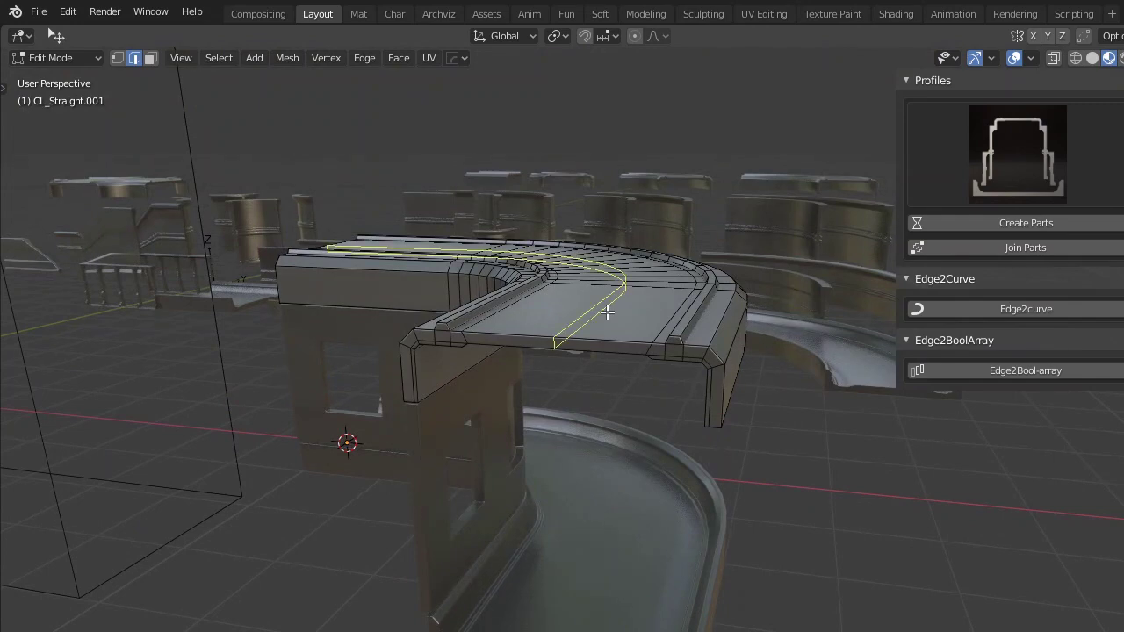
scroll(608, 313, up, 1)
scroll(607, 312, up, 1)
click(608, 313)
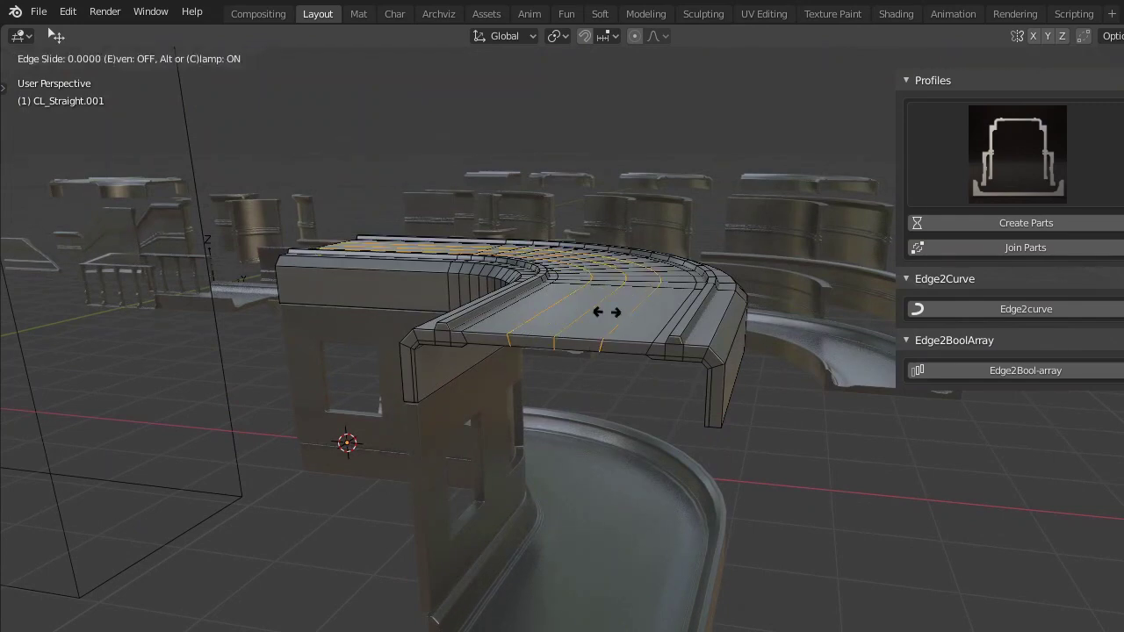
right_click(607, 312)
Step: Generate an Edge2Bool-array from the central lengthwise edge loop on the ceiling's underside
middle_drag(634, 339, 582, 298)
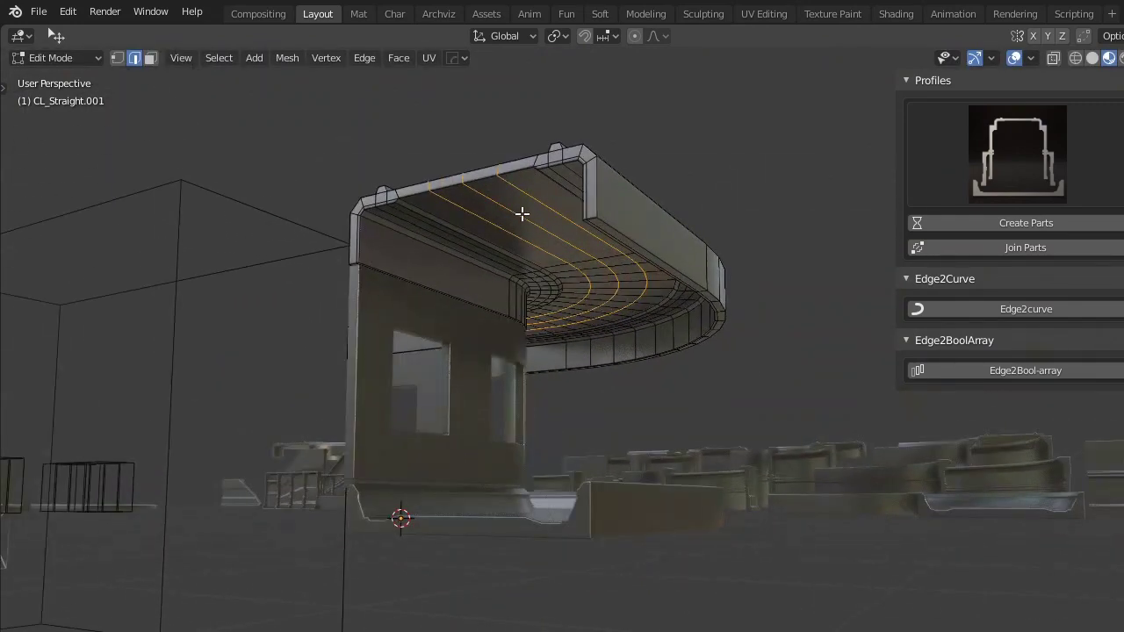
key(alt+a)
middle_drag(667, 354, 611, 297)
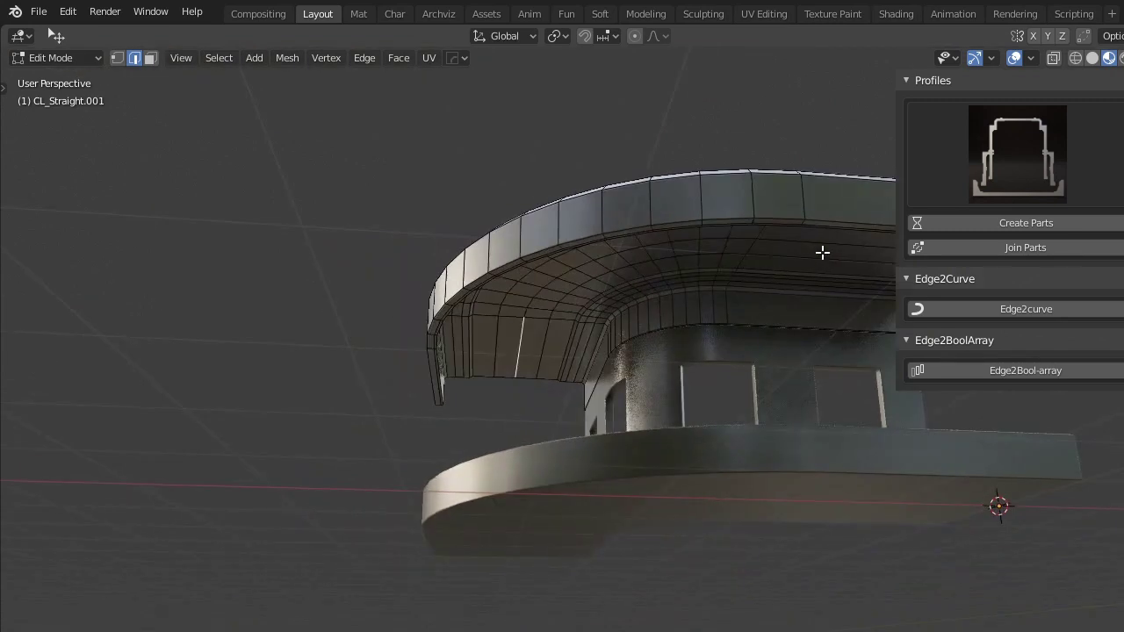
alt+click(822, 245)
middle_drag(803, 343, 720, 369)
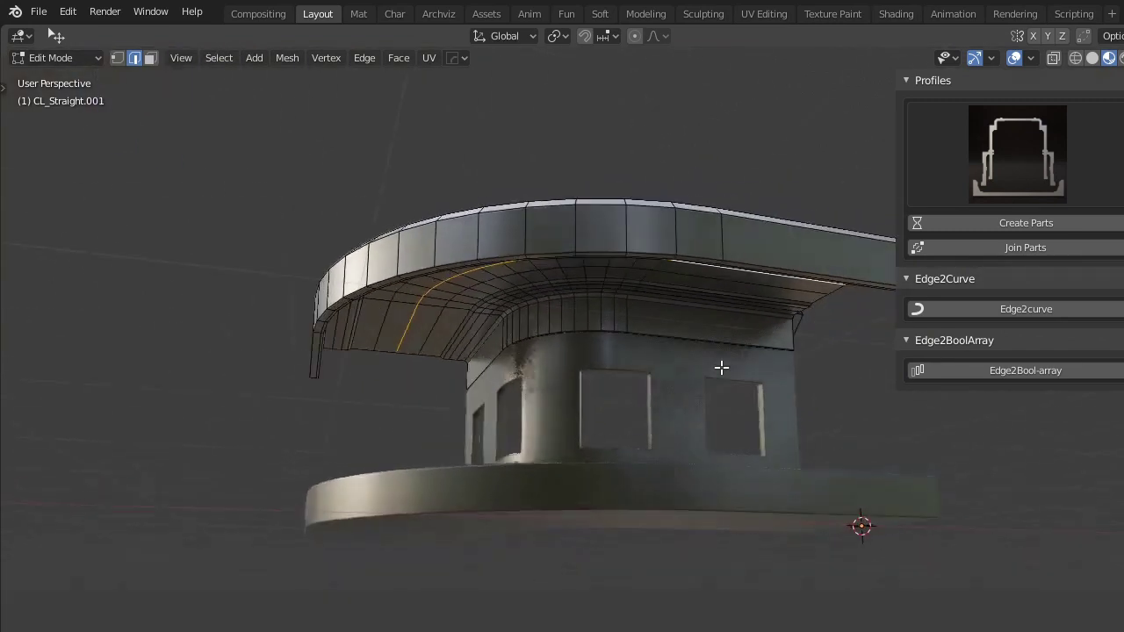
click(1012, 374)
middle_drag(869, 395, 807, 553)
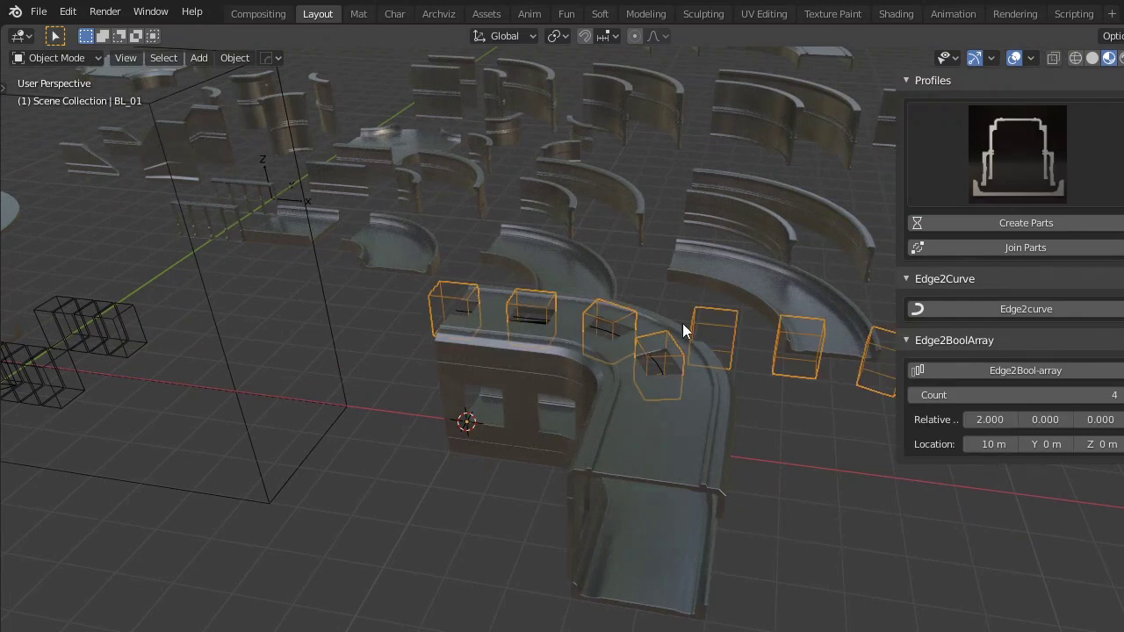
middle_drag(682, 323, 633, 369)
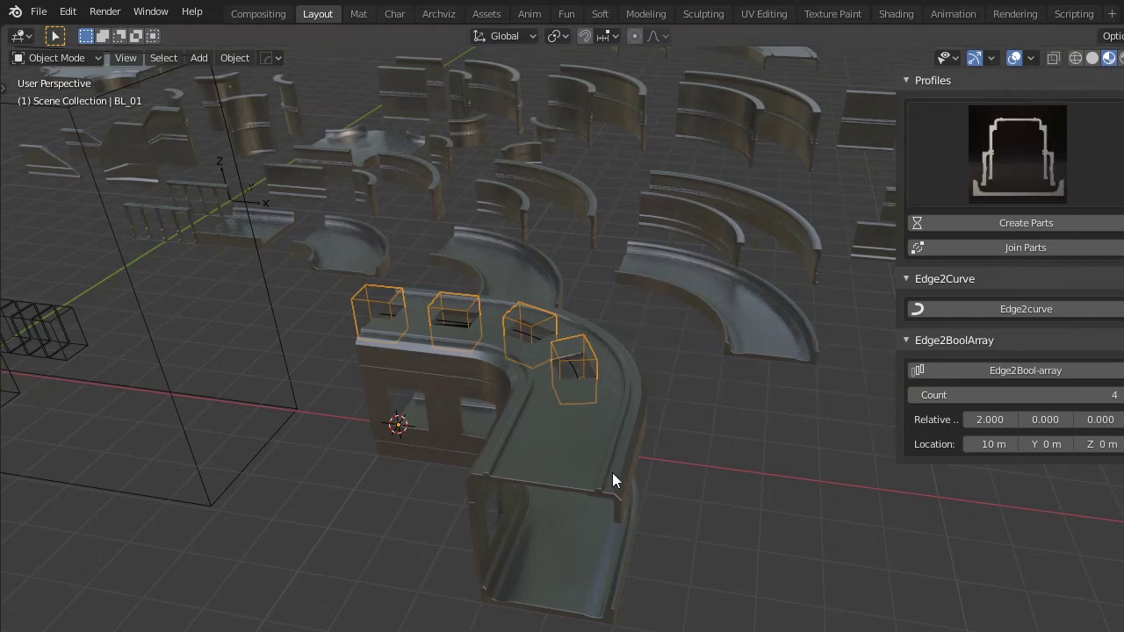
middle_drag(612, 473, 484, 467)
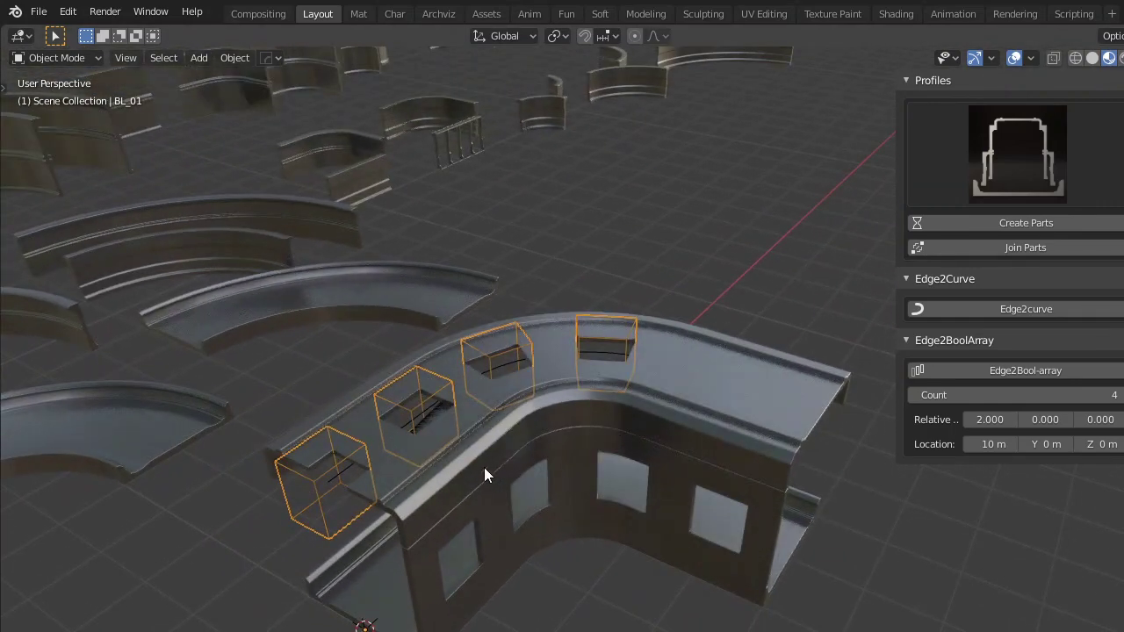
Step: Replace the ceiling cutter's box mesh with a cylinder scaled down to about 0.28
key(Tab)
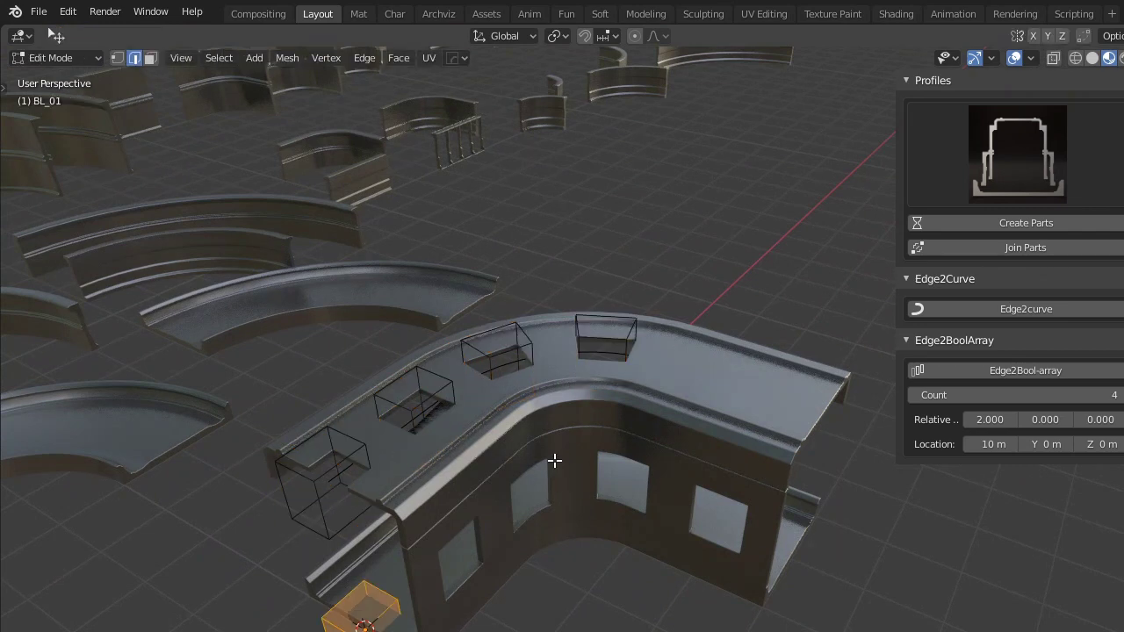
key(x)
click(517, 542)
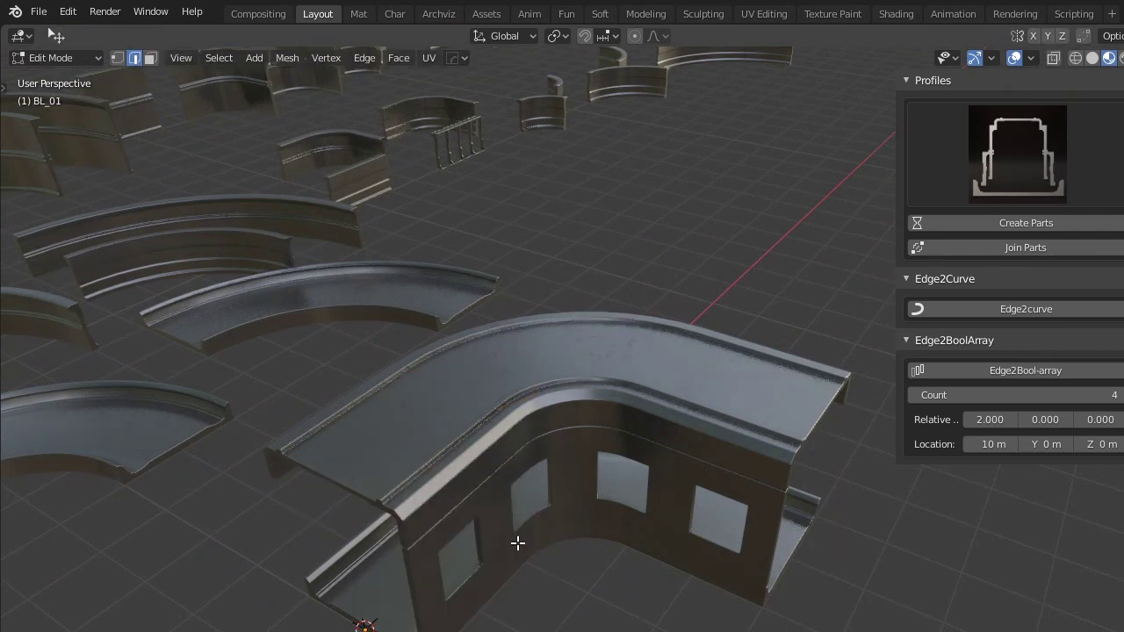
key(shift+a)
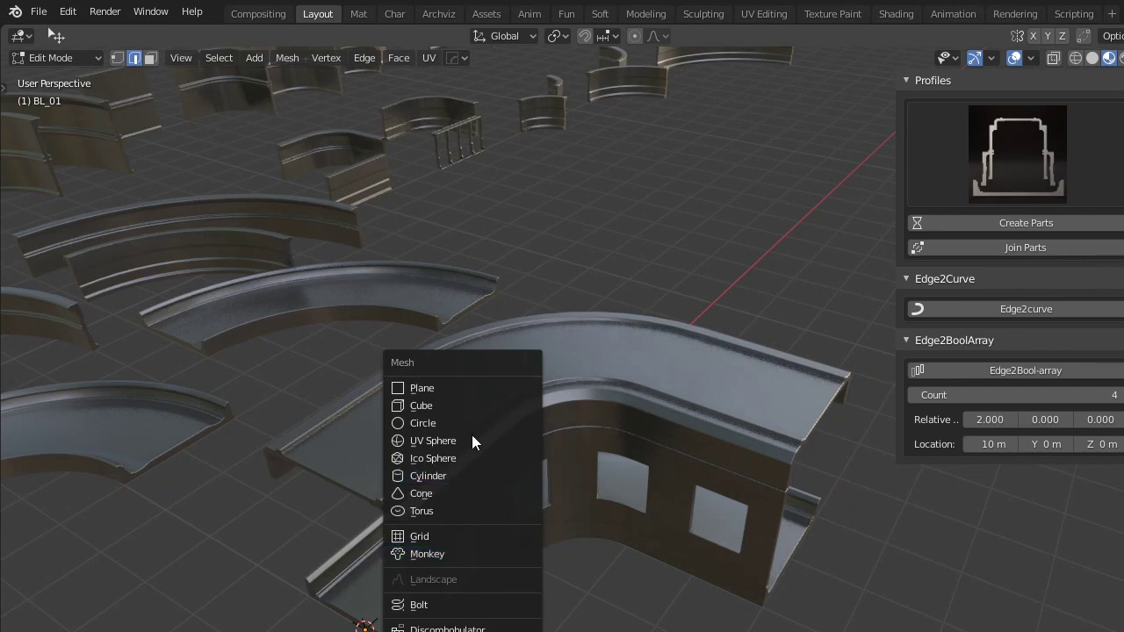
click(456, 475)
key(s)
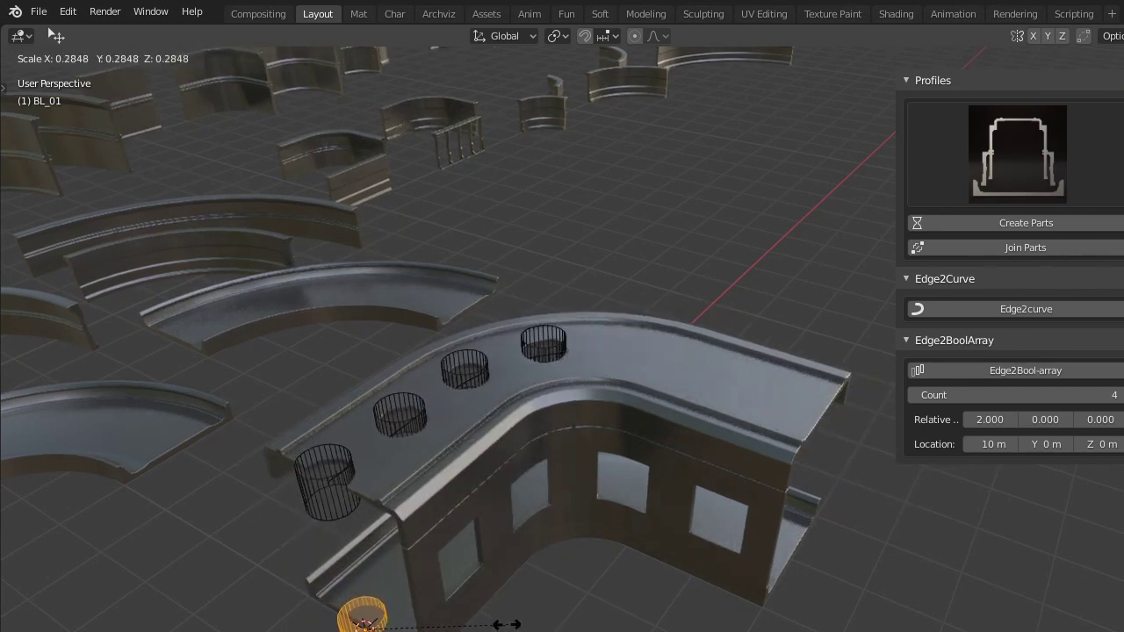
click(502, 625)
Step: Scale the cylinder cutter's bottom face down to about 0.7 to give it a tapered shape
shift+middle_drag(587, 620, 612, 535)
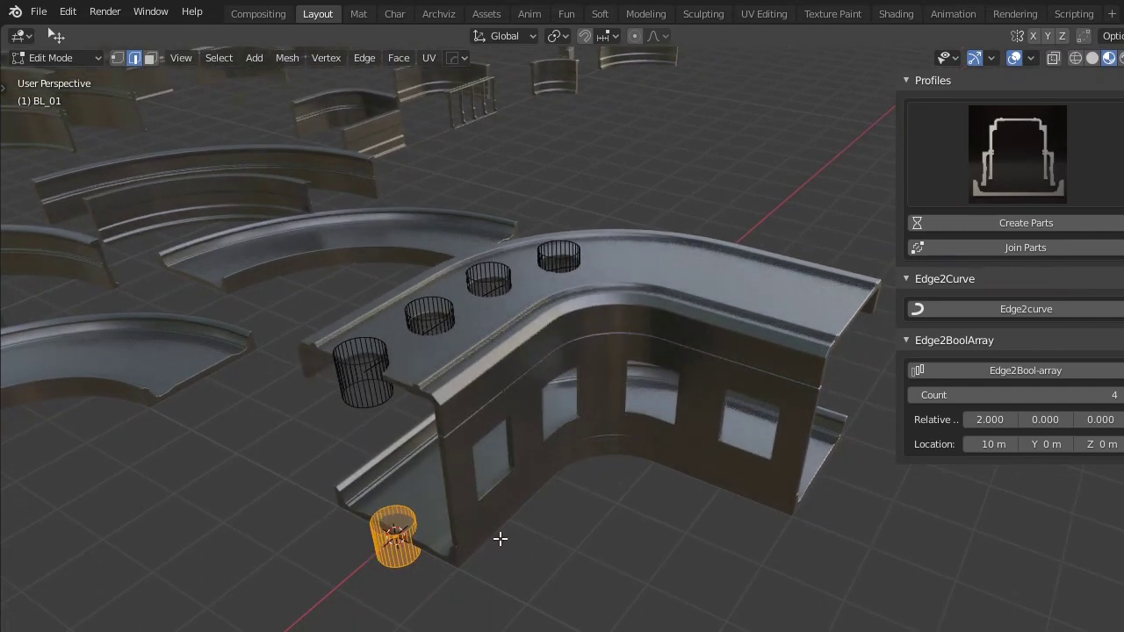
middle_drag(500, 538, 484, 547)
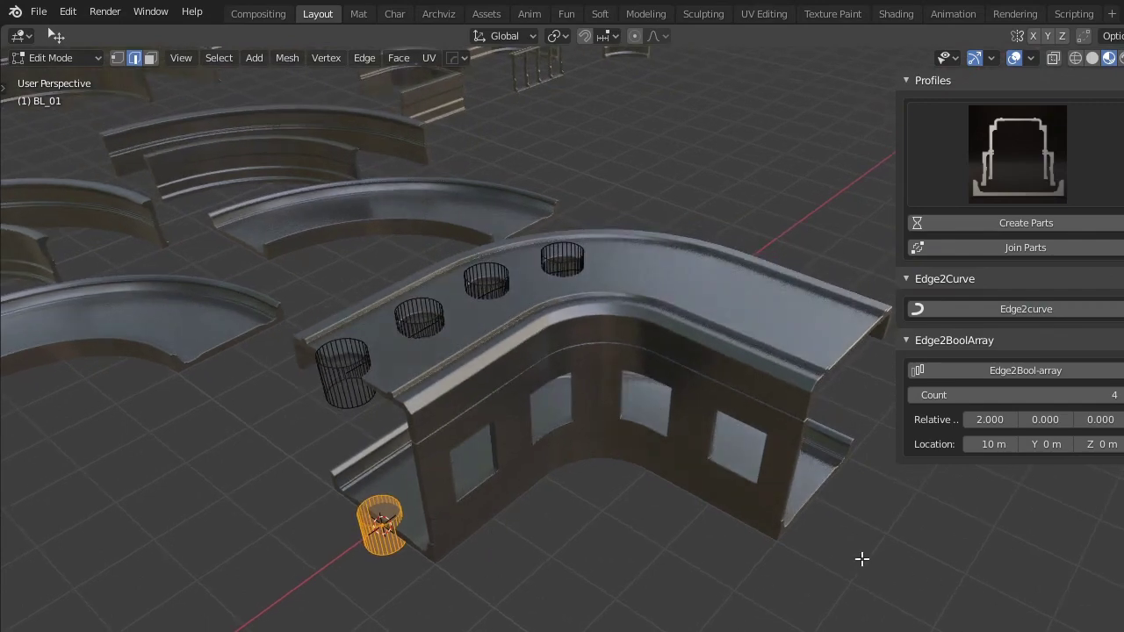
middle_drag(232, 270, 224, 271)
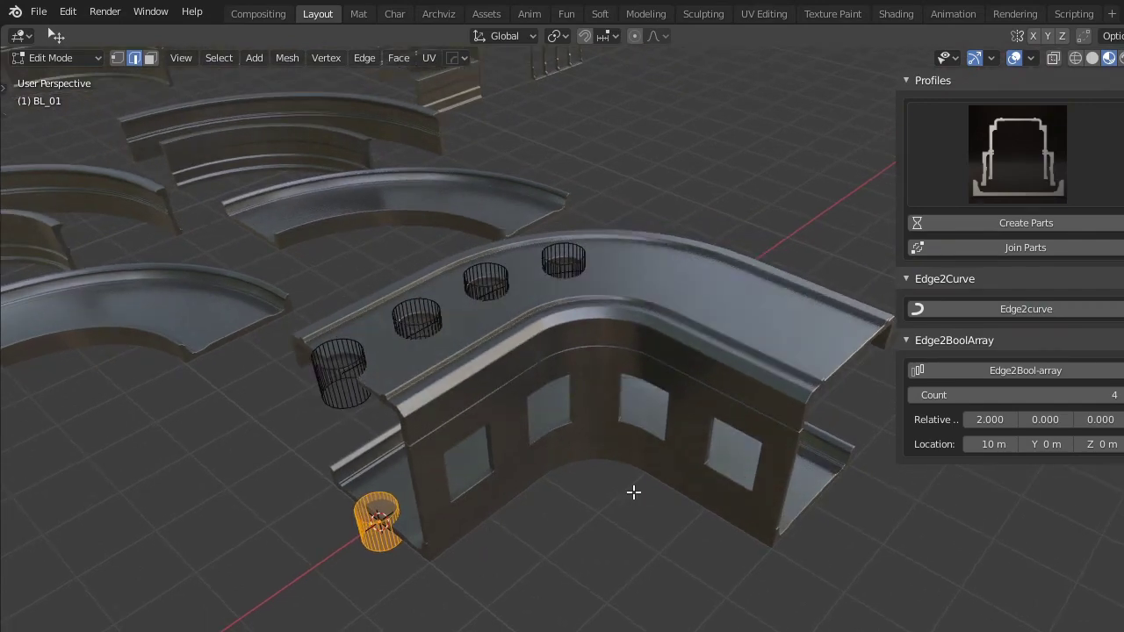
middle_drag(634, 493, 545, 447)
key(3)
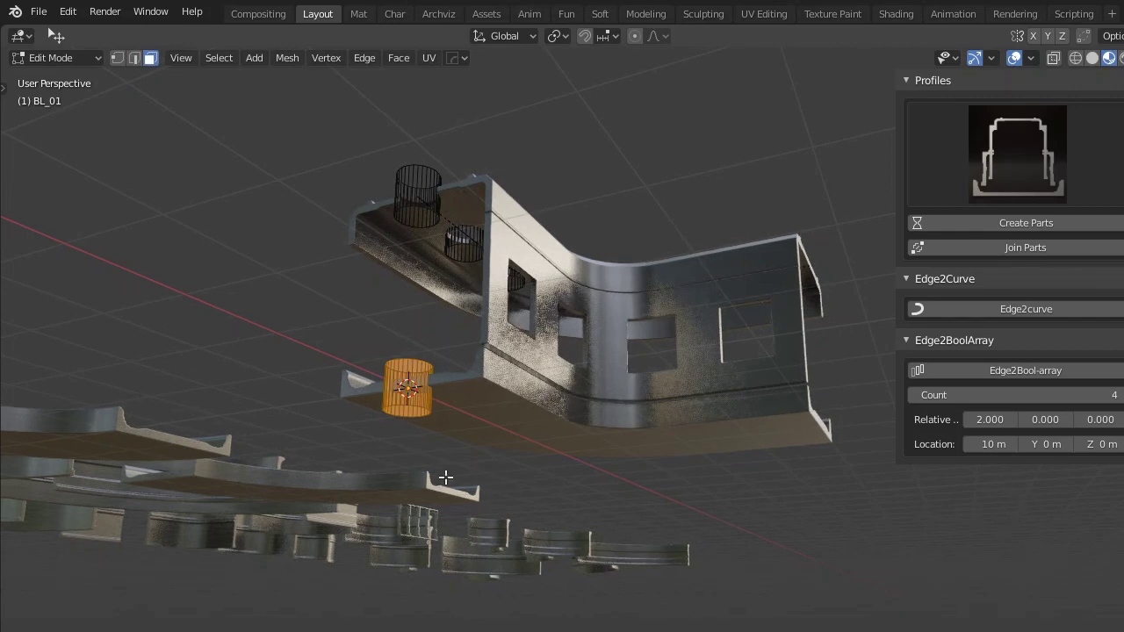
key(s)
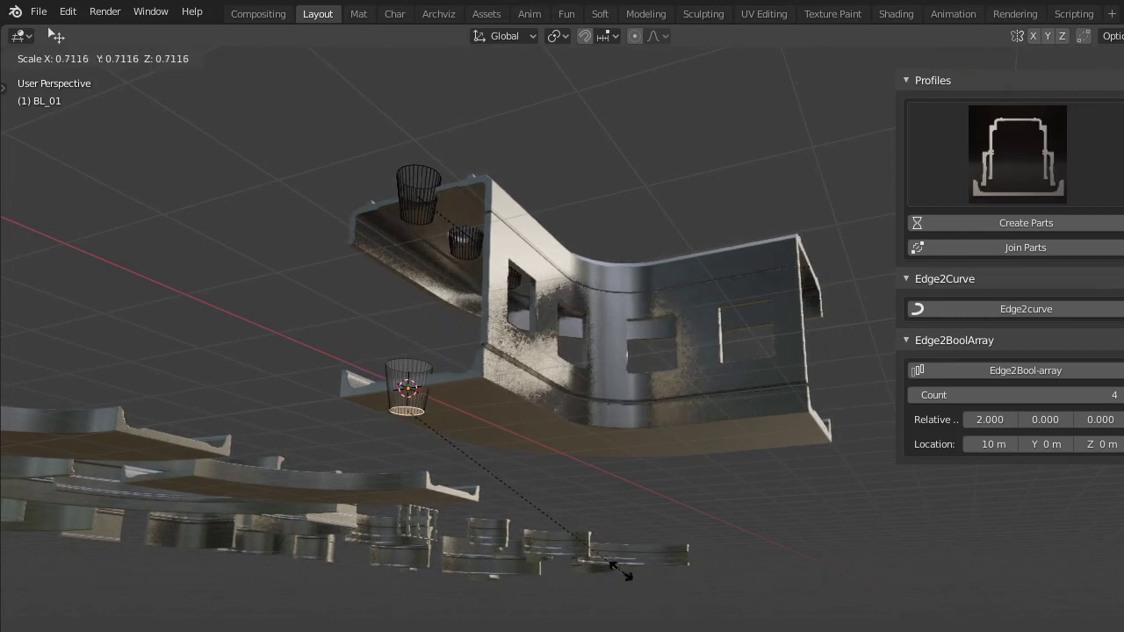
click(635, 586)
Step: Inset the cutter's bottom face by about 0.09 and extrude it about 0.07 m into the cylinder
scroll(689, 620, up, 3)
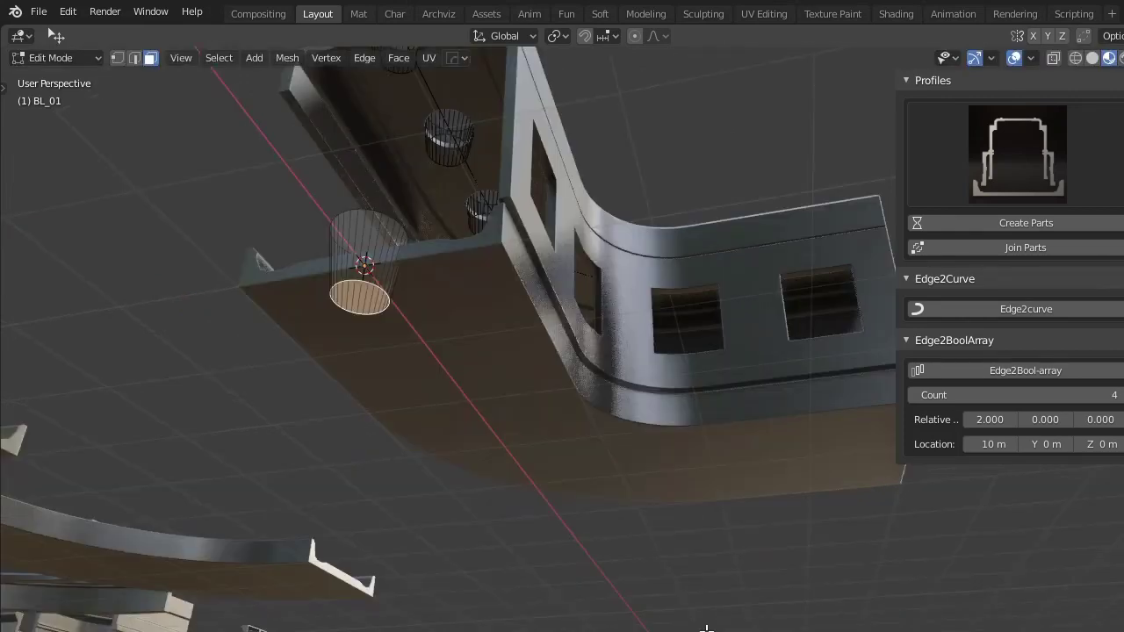
key(i)
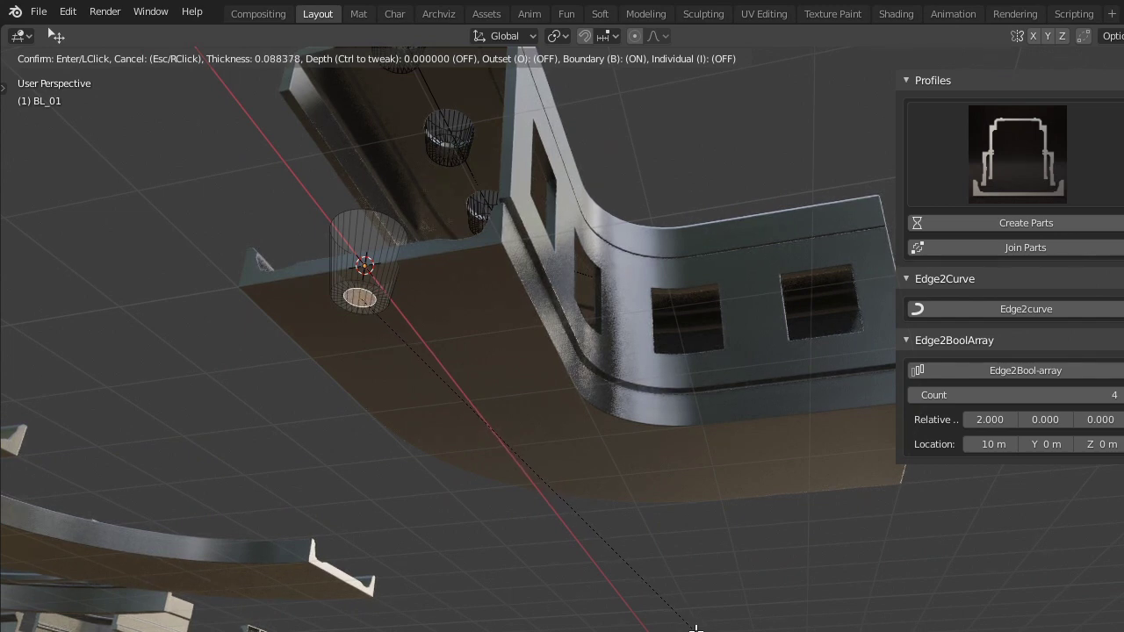
click(702, 629)
key(e)
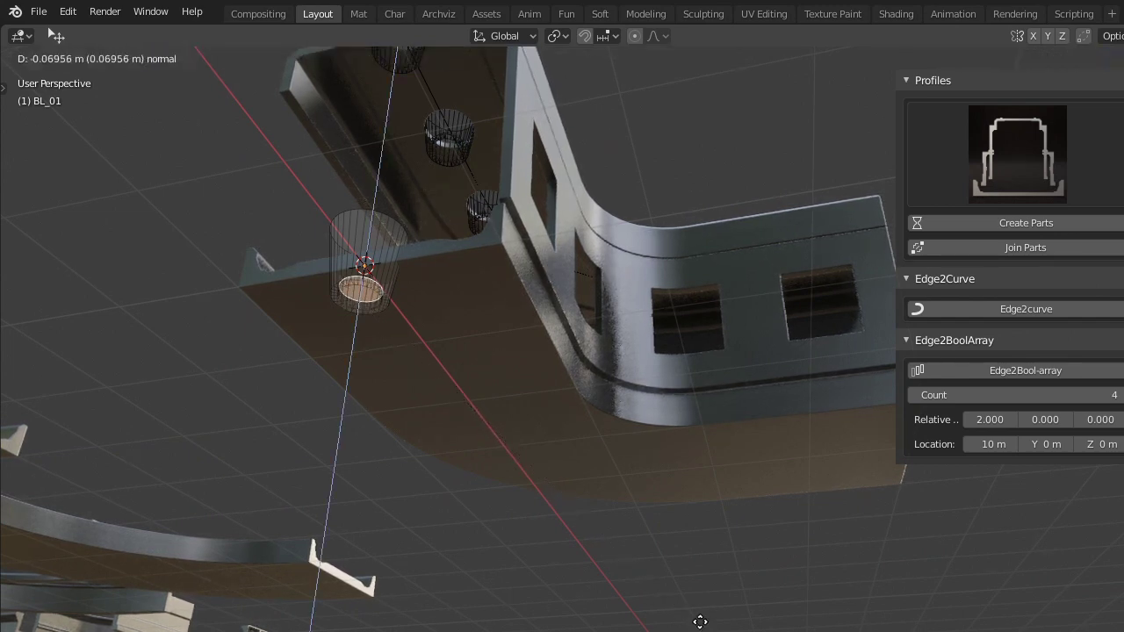
click(700, 618)
key(Tab)
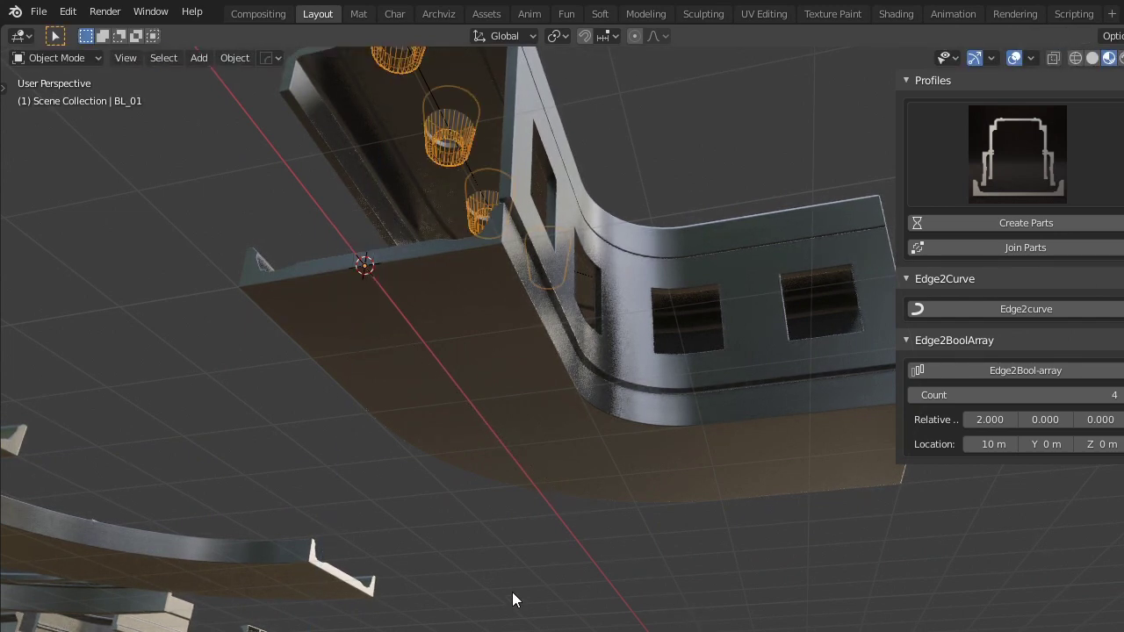
Step: Scale the whole tapered cutter mesh down slightly to make the ceiling holes smaller
middle_drag(512, 592, 774, 629)
key(Tab)
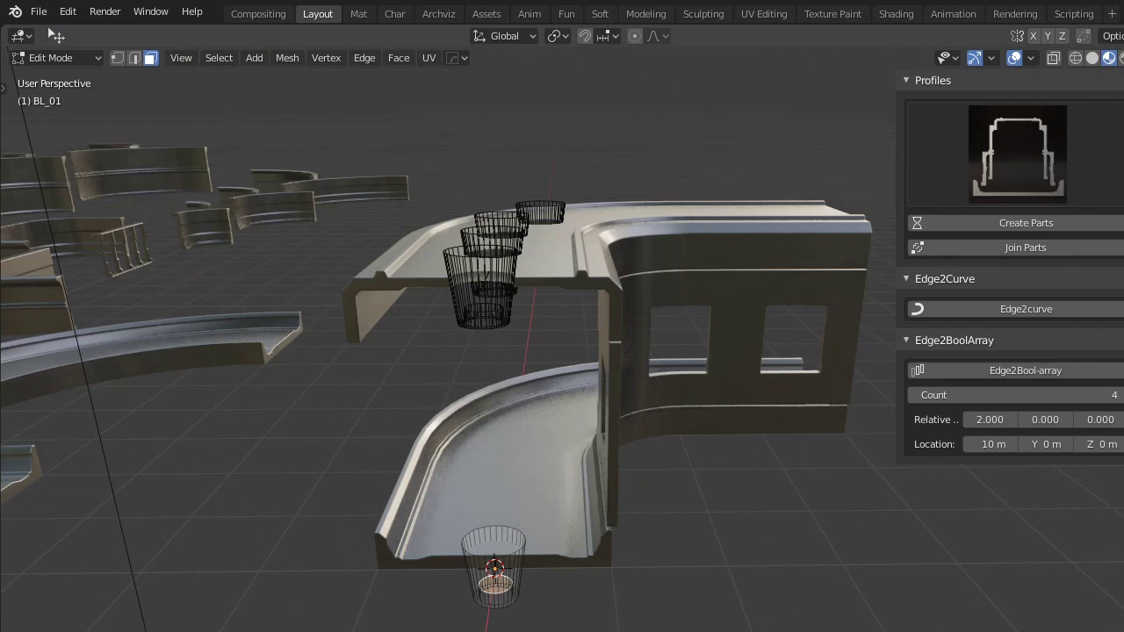
key(a)
key(s)
click(669, 595)
key(Tab)
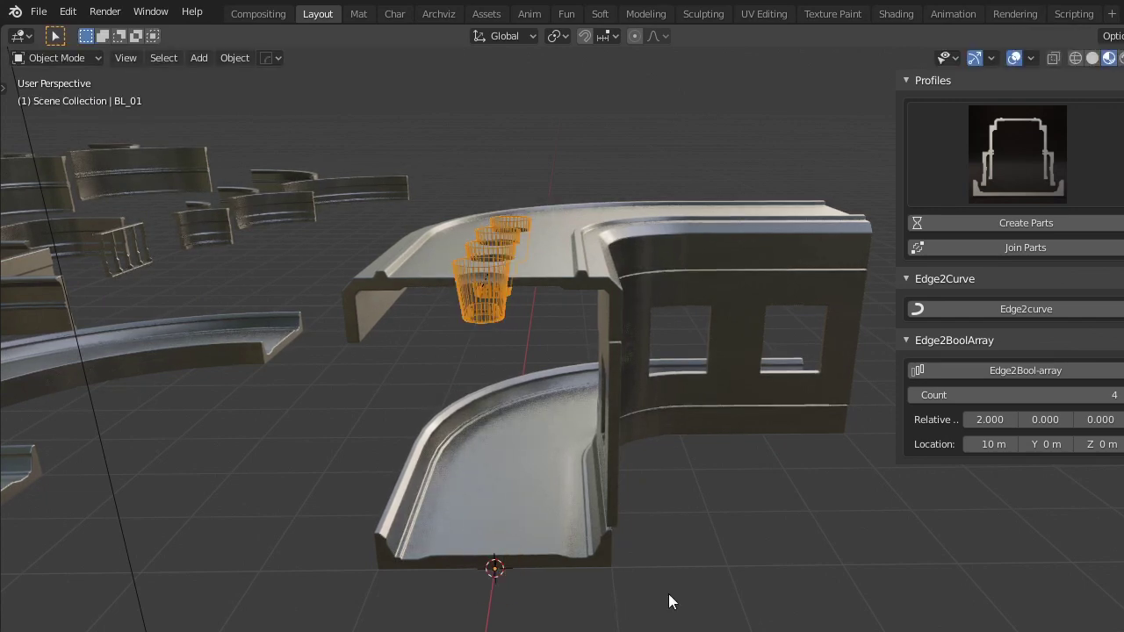
Step: Set the ceiling cutter array to X location 10.73 m, count 6 and first relative offset 2.720
middle_drag(669, 595, 527, 631)
key(KP_7)
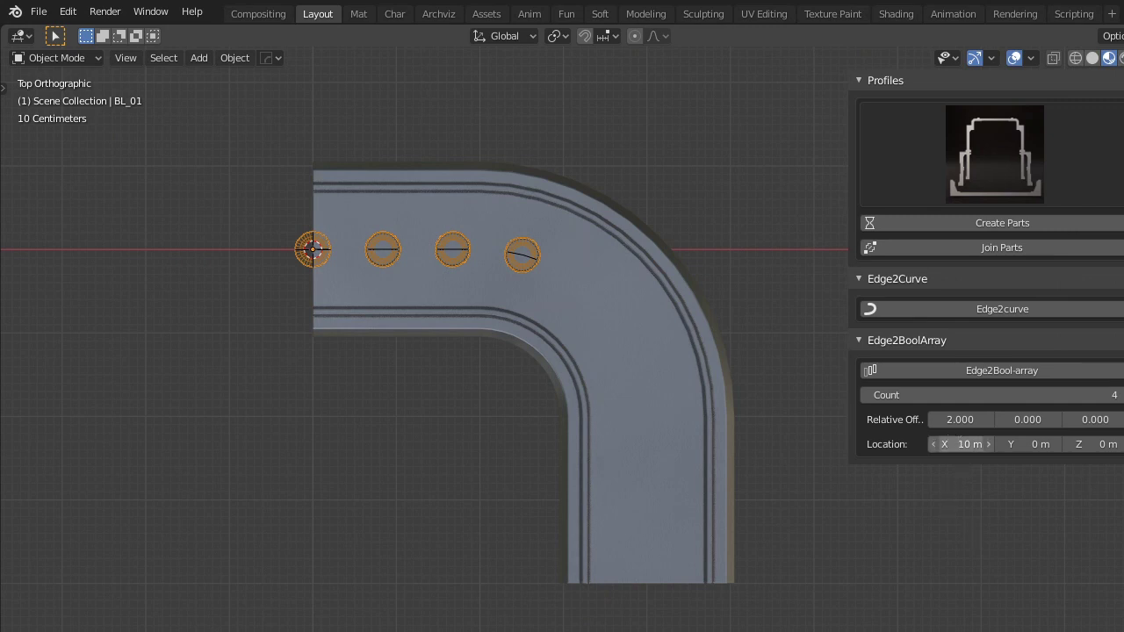
mouse_move(951, 444)
mouse_down()
mouse_move(983, 443)
mouse_move(951, 437)
mouse_up()
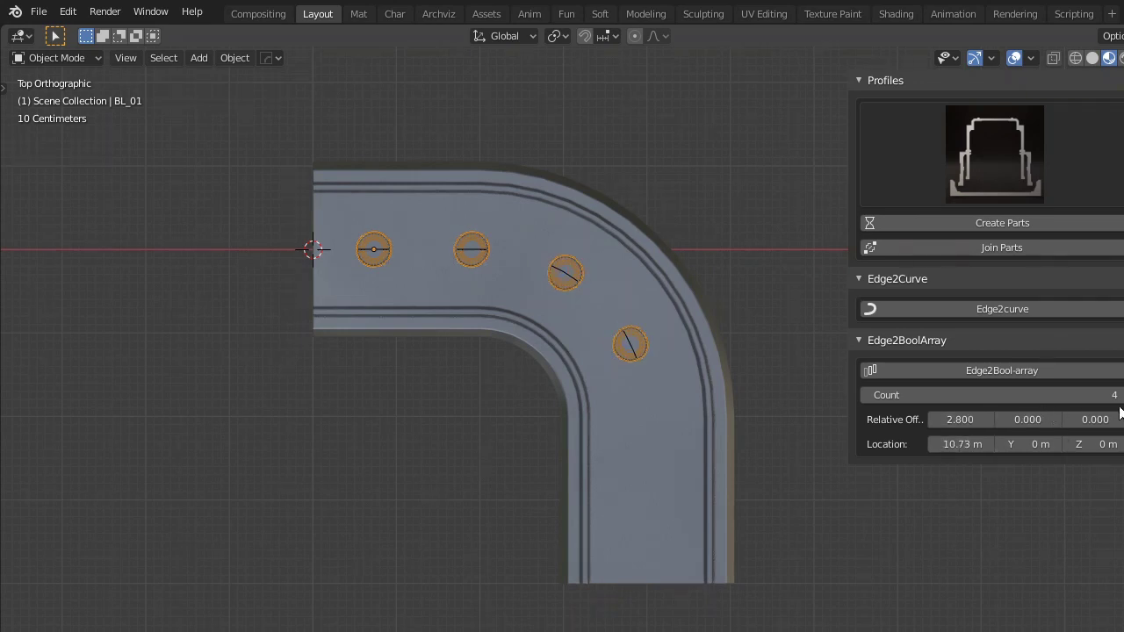
click(1115, 395)
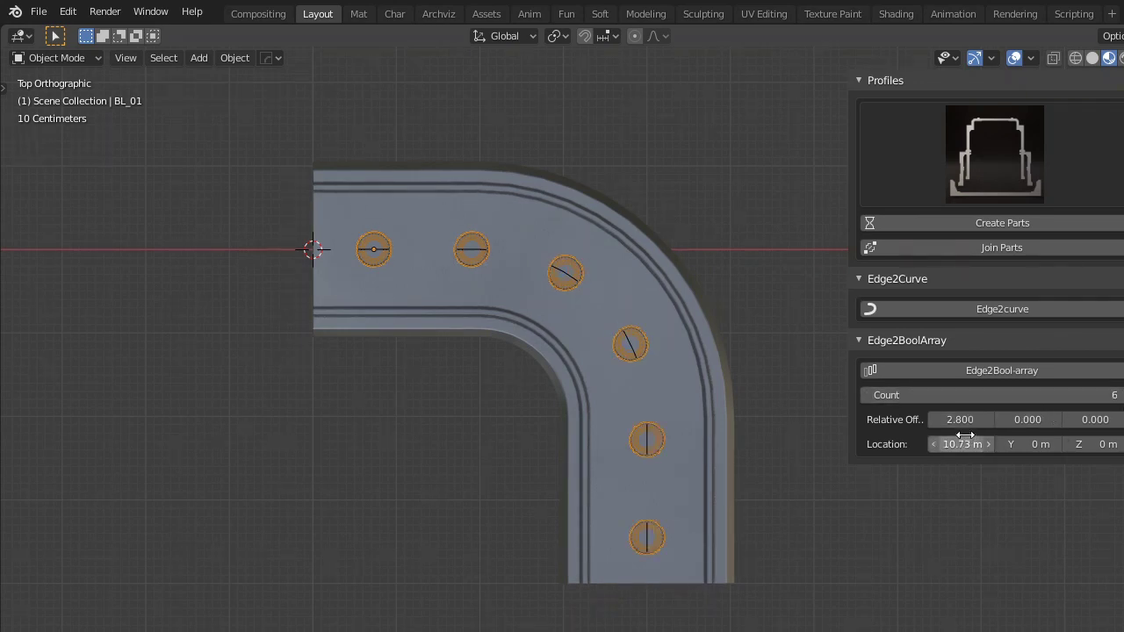
drag(960, 419, 964, 418)
Step: Hide the ceiling's boolean cutter array and delete the guide curve running across the holes on the underside
middle_drag(755, 526, 647, 453)
click(542, 336)
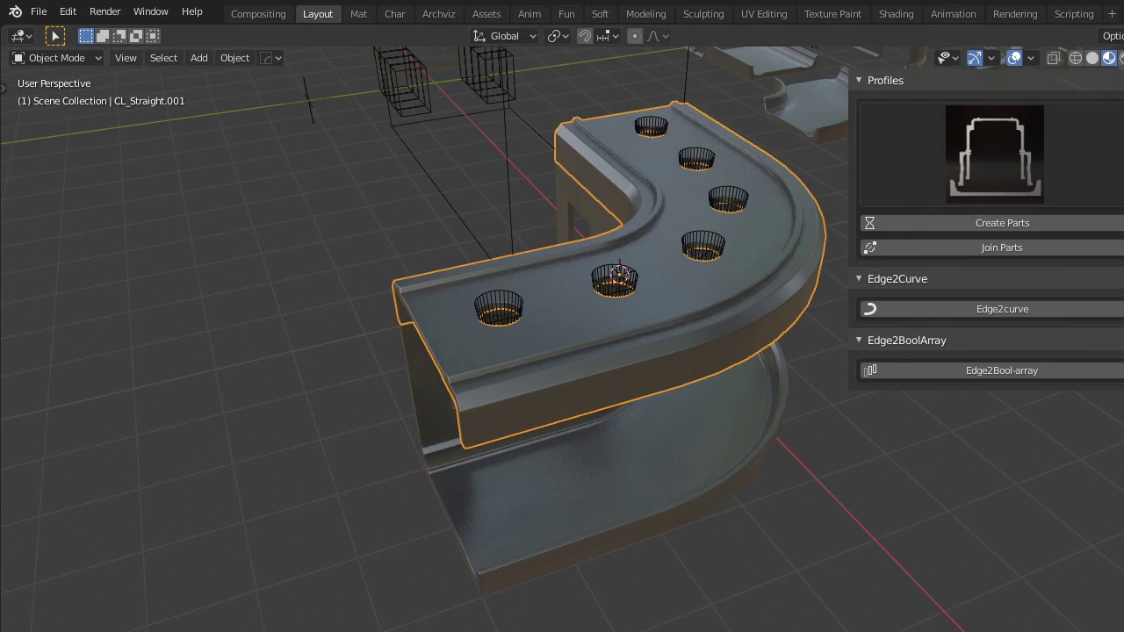
click(491, 299)
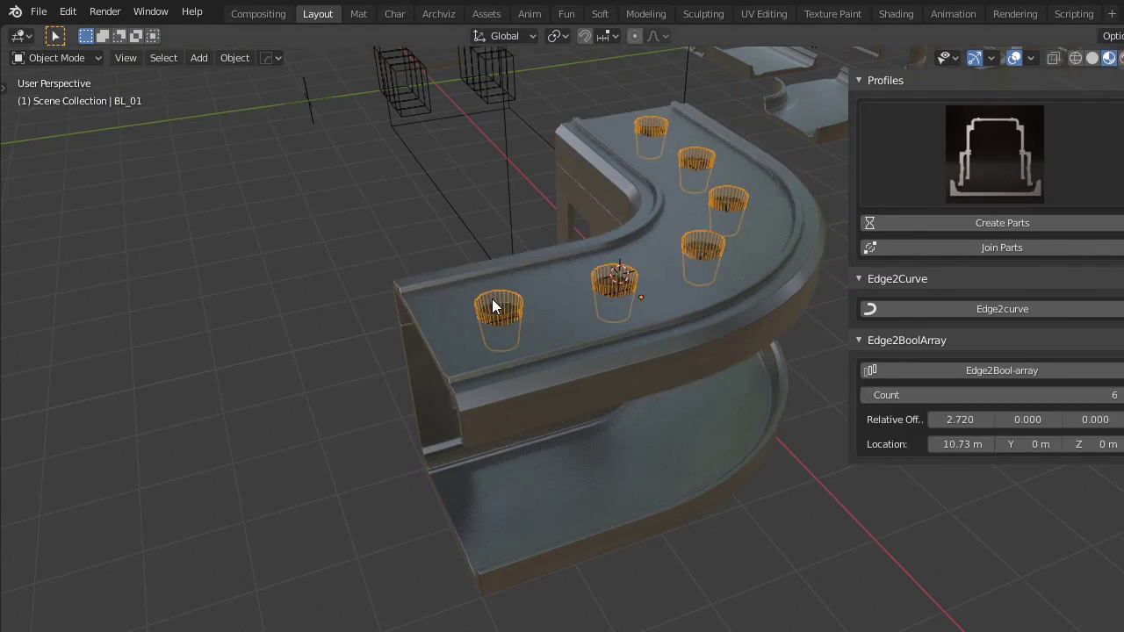
key(h)
middle_drag(489, 301, 386, 408)
scroll(518, 383, up, 8)
scroll(527, 390, down, 7)
scroll(603, 432, up, 2)
middle_drag(603, 433, 484, 322)
click(441, 108)
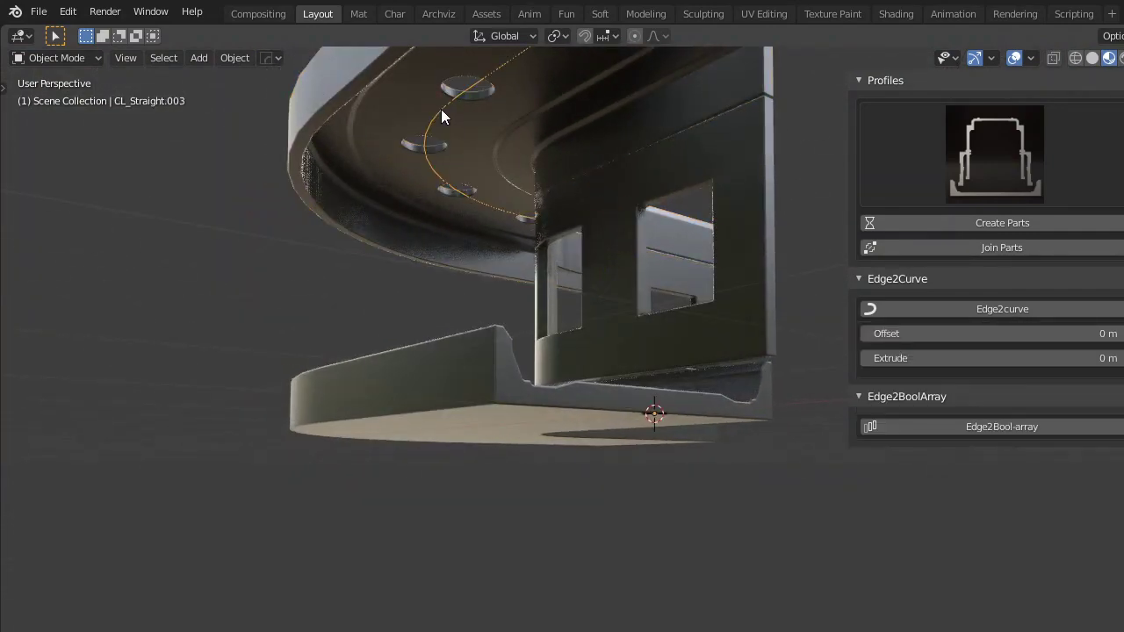
key(x)
click(441, 109)
Step: Select the corridor's floor, windowed wall and ceiling together and hide the sidebar
middle_drag(441, 109, 540, 257)
scroll(539, 258, down, 3)
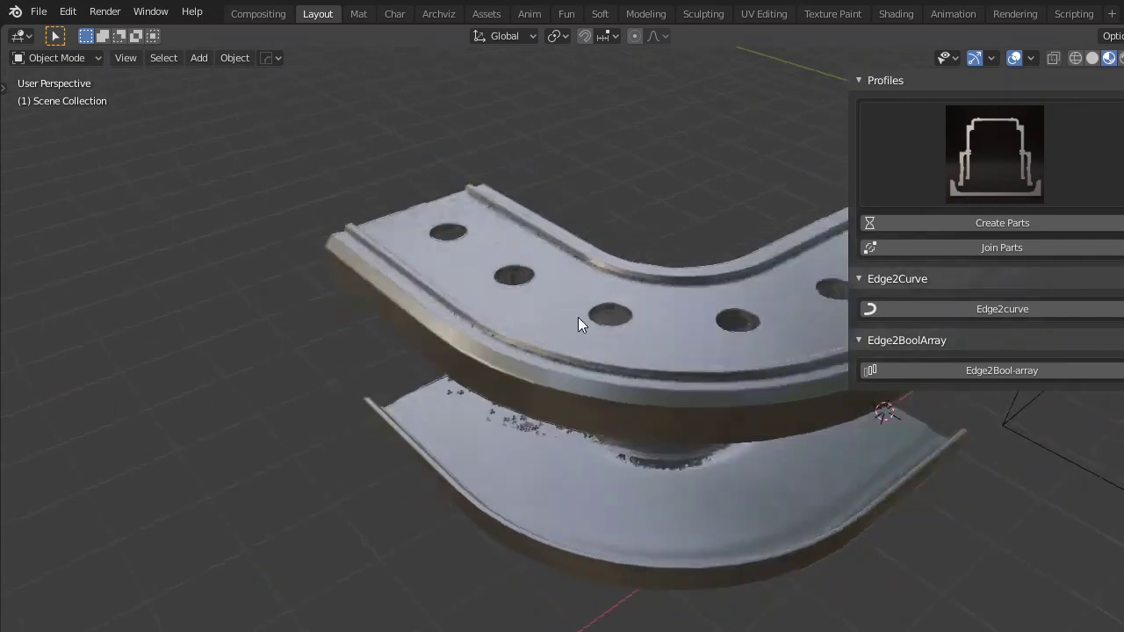
middle_drag(582, 322, 453, 318)
middle_drag(663, 421, 762, 395)
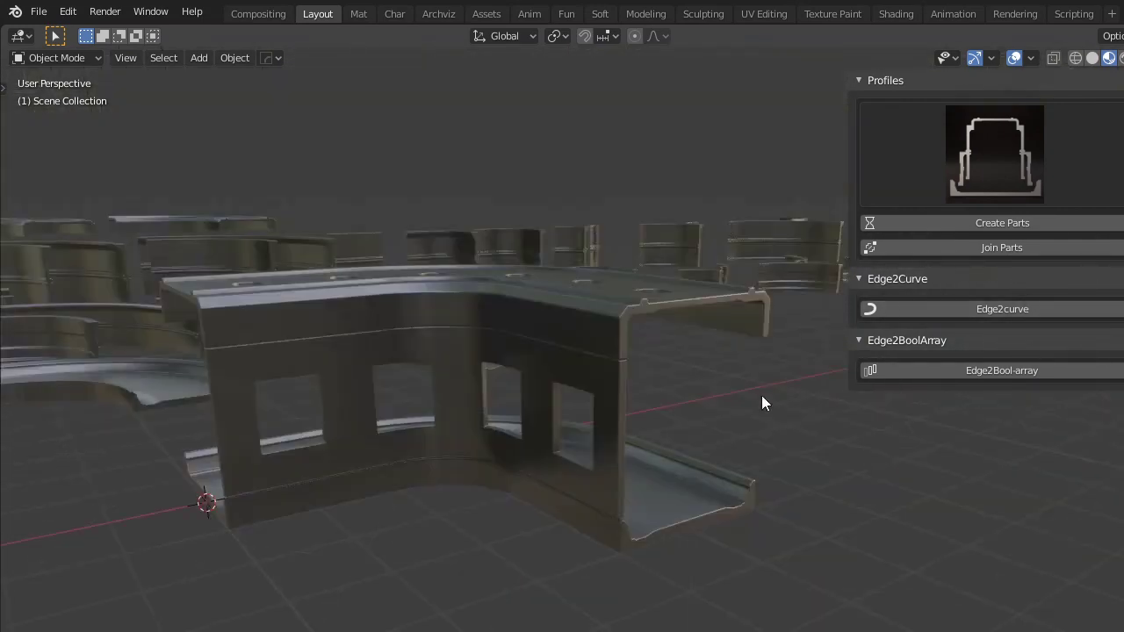
click(590, 453)
shift+click(601, 389)
shift+click(604, 303)
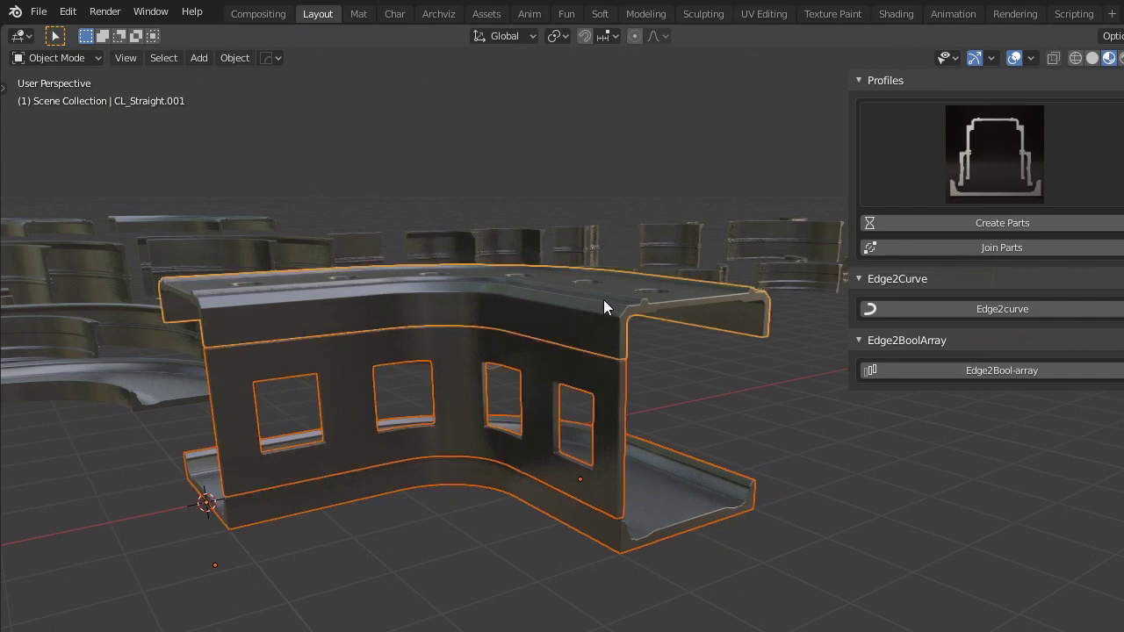
middle_drag(604, 303, 407, 524)
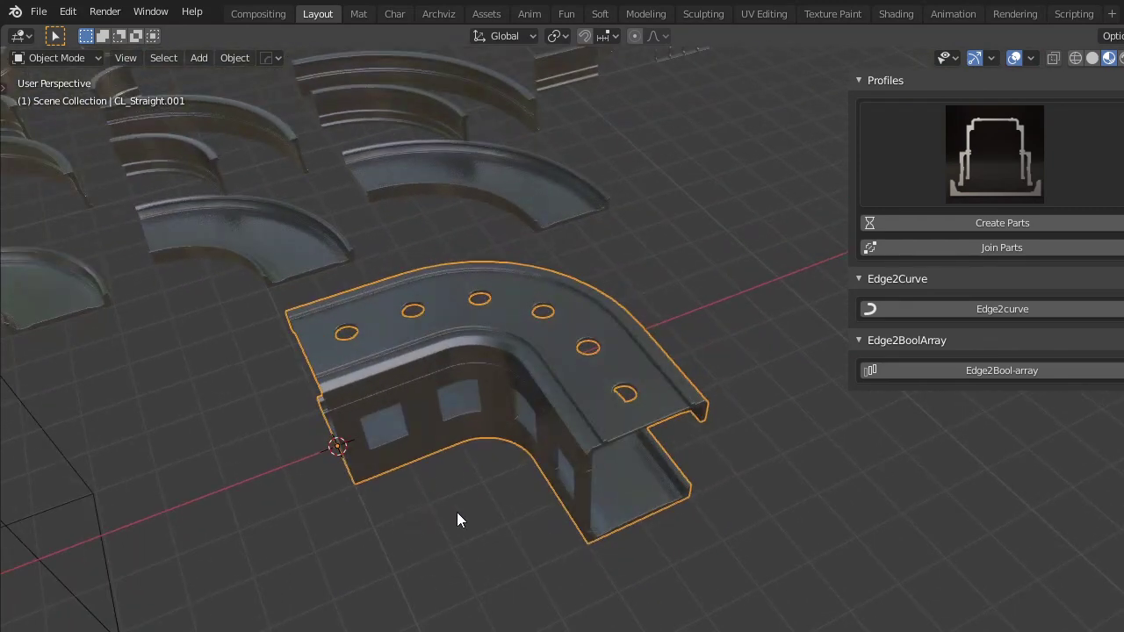
key(n)
scroll(466, 518, down, 4)
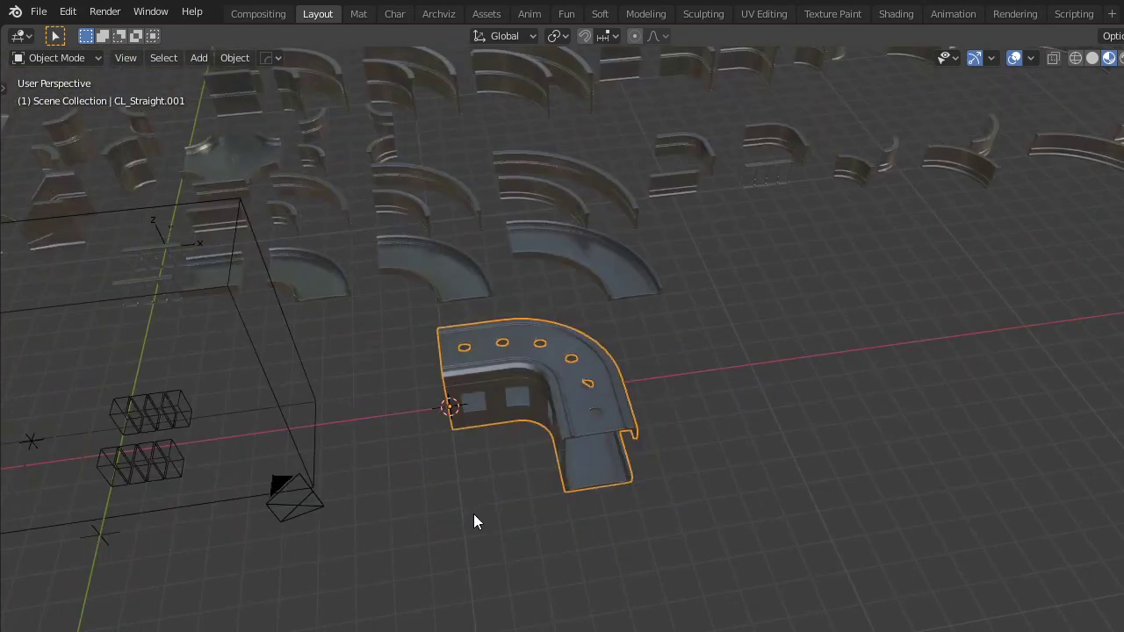
Step: Duplicate the selected curved corridor within the horizontal plane to its open end and rotate the copy about Z to continue the corridor
key(shift+d)
key(shift+z)
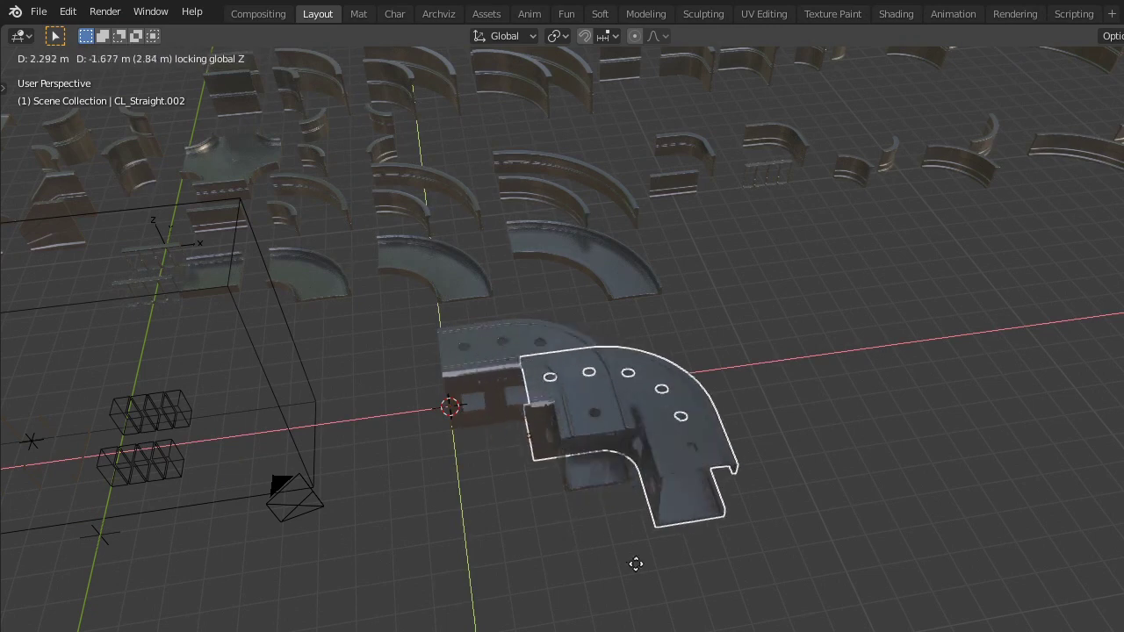
click(702, 609)
key(r)
key(z)
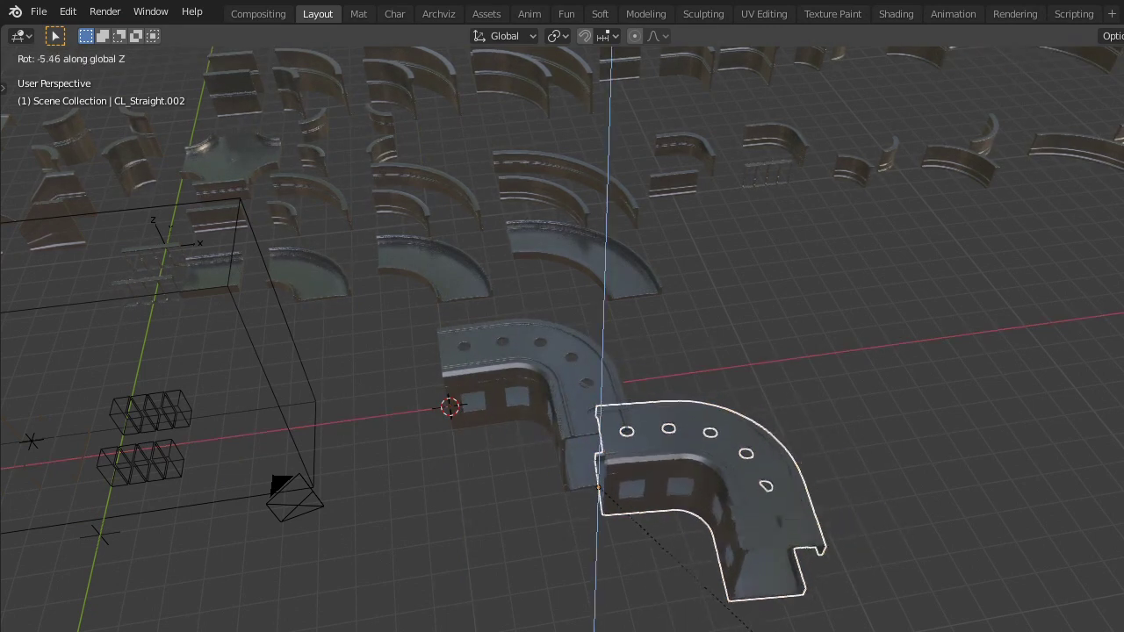
click(498, 608)
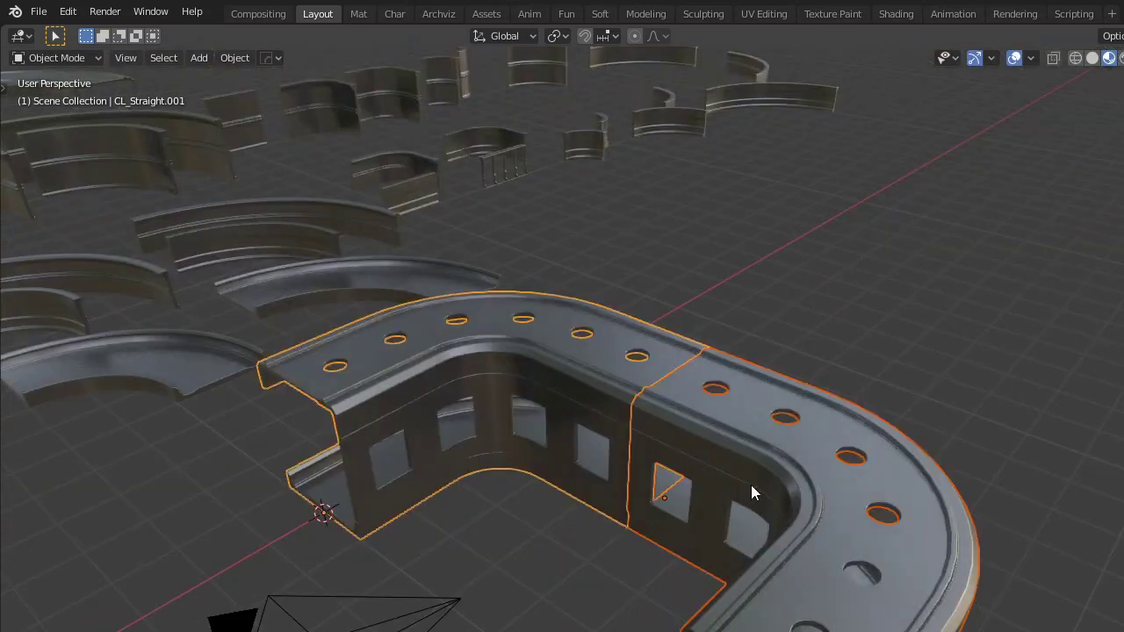
Step: Show the sidebar again, make it narrower, and merge both corridor sections into one object with Join Parts
scroll(755, 488, up, 2)
key(n)
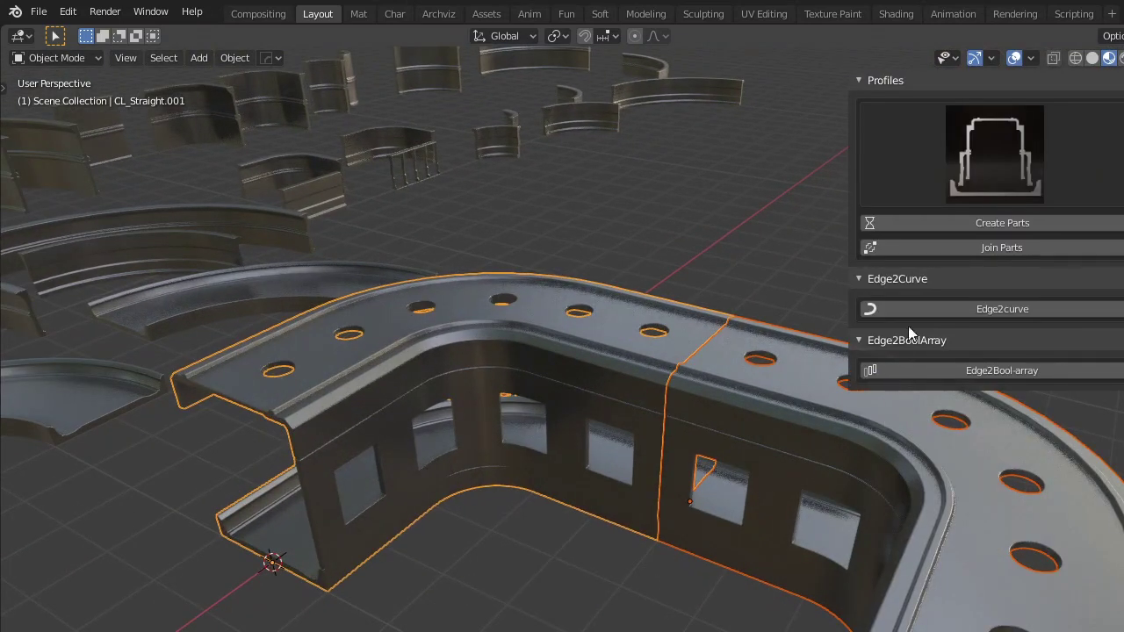
drag(838, 226, 940, 228)
click(1053, 248)
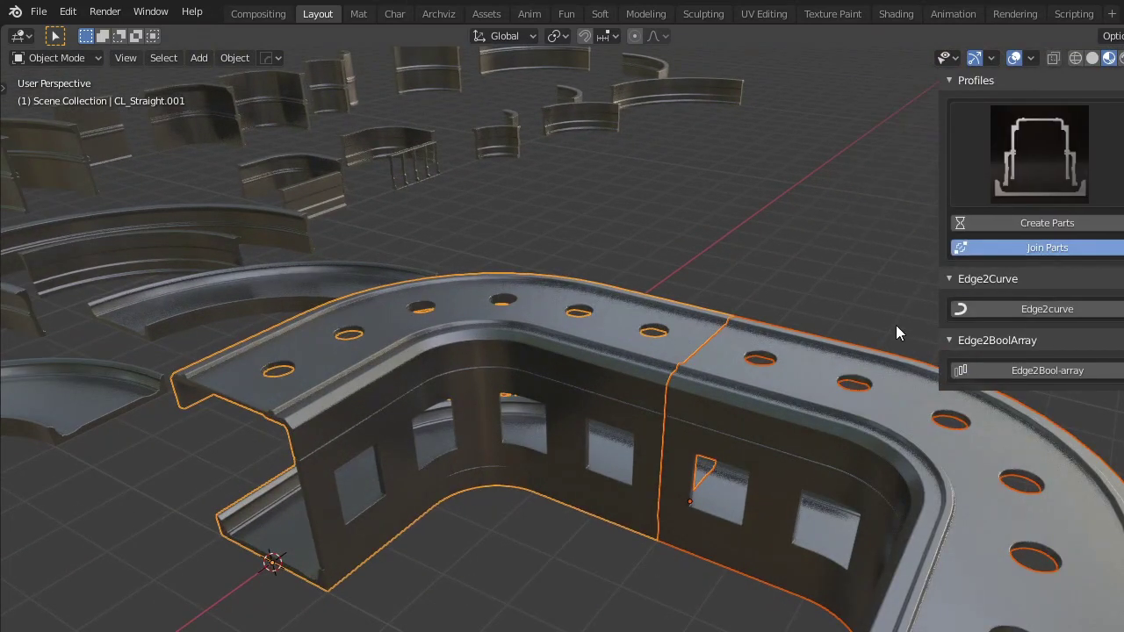
Step: Move the joined U-shaped corridor along the X axis, away from the 3D cursor, and inspect it from several sides
middle_drag(856, 384, 716, 356)
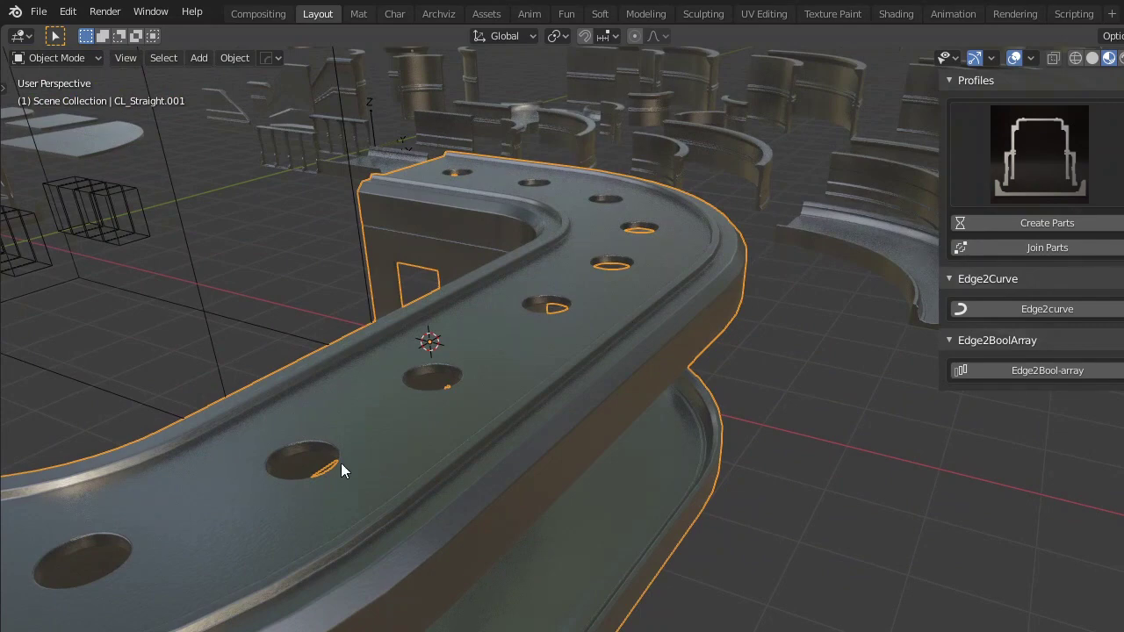
middle_drag(381, 451, 640, 436)
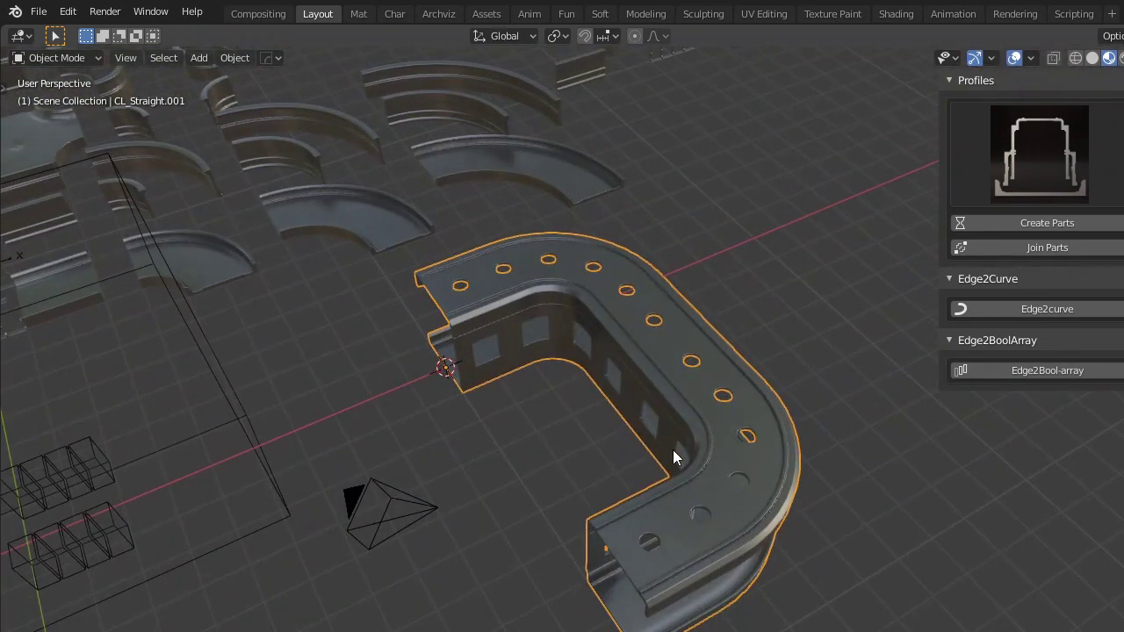
key(g)
key(x)
click(791, 400)
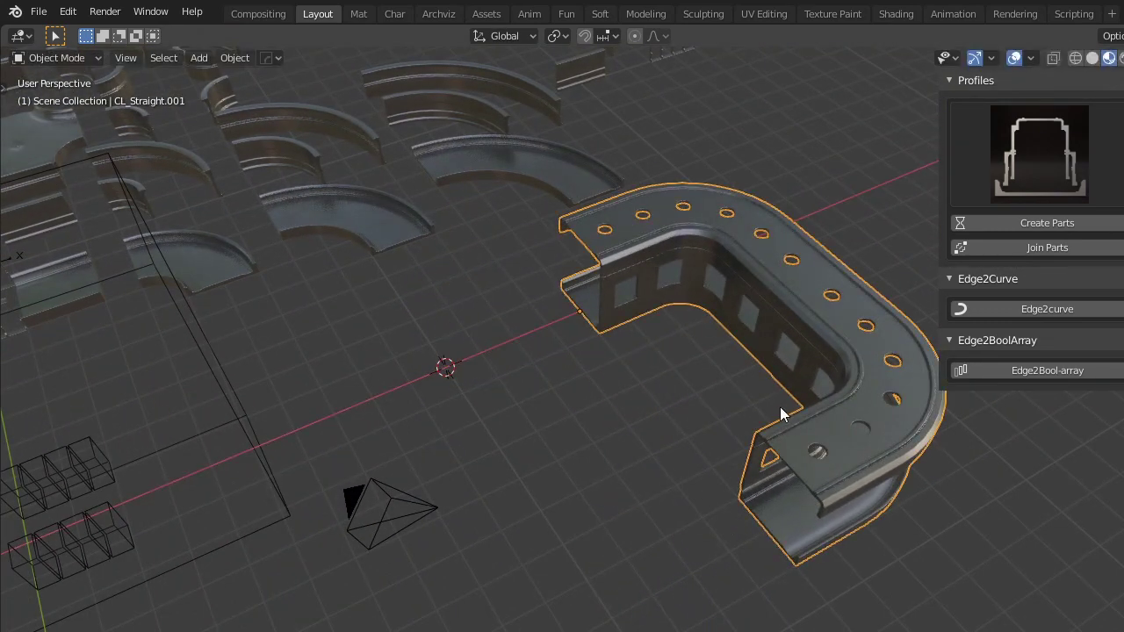
middle_drag(762, 459, 651, 423)
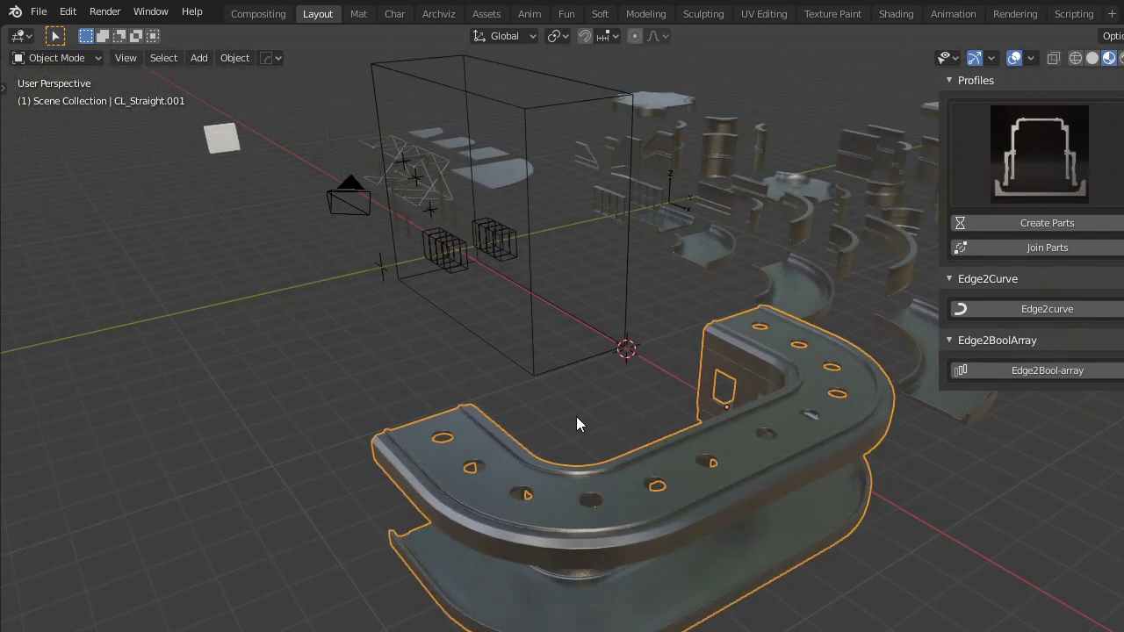
middle_drag(599, 400, 668, 365)
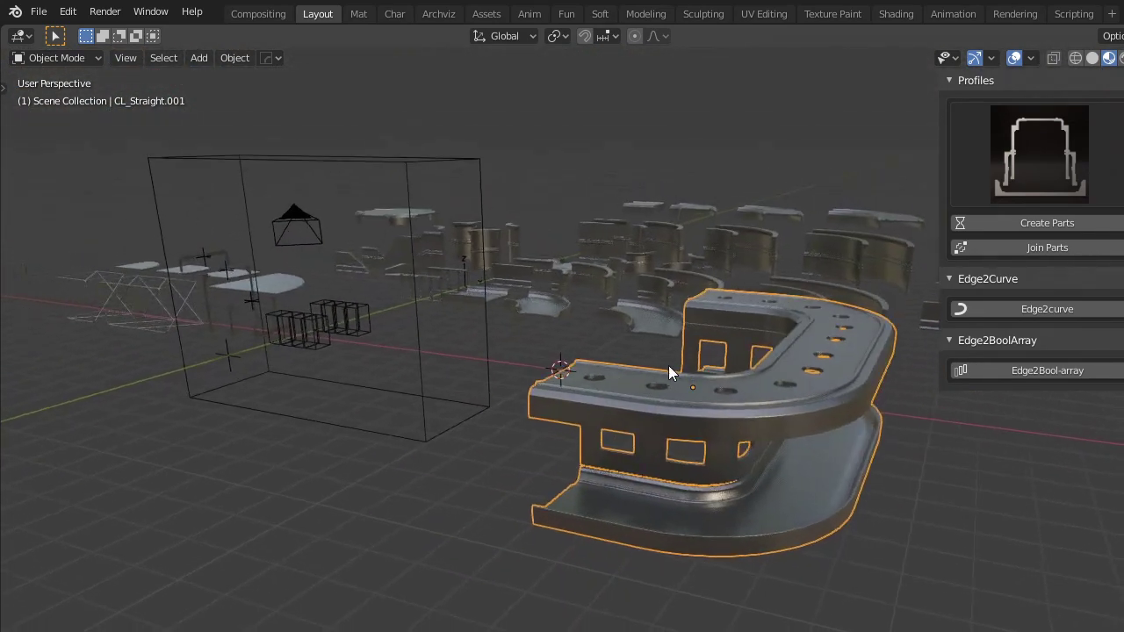